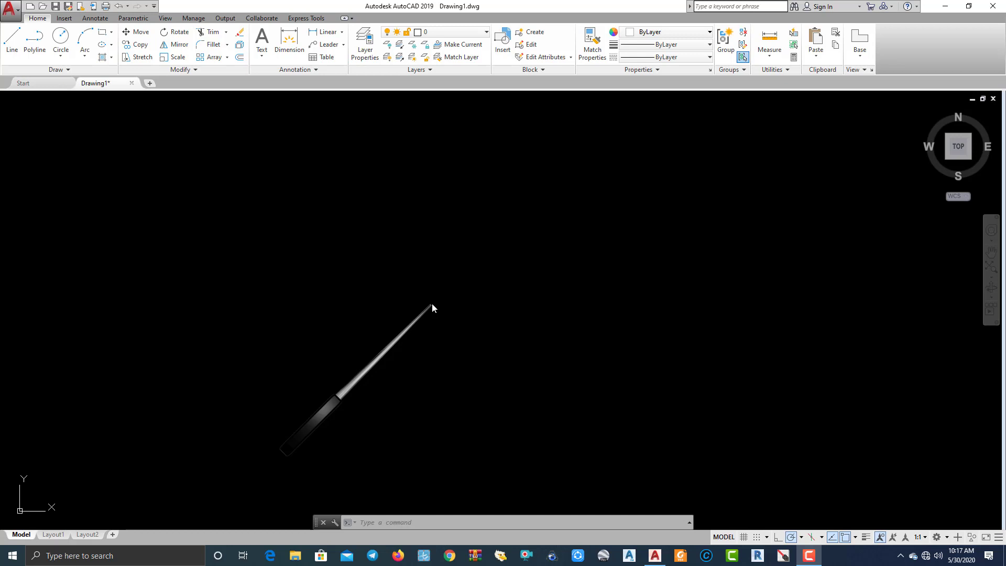
After glancing at the trim/extend options, start MLINE (Top justification, scale 1.00, STANDARD style).
{"action": "left_click", "coordinate": [225, 34]}
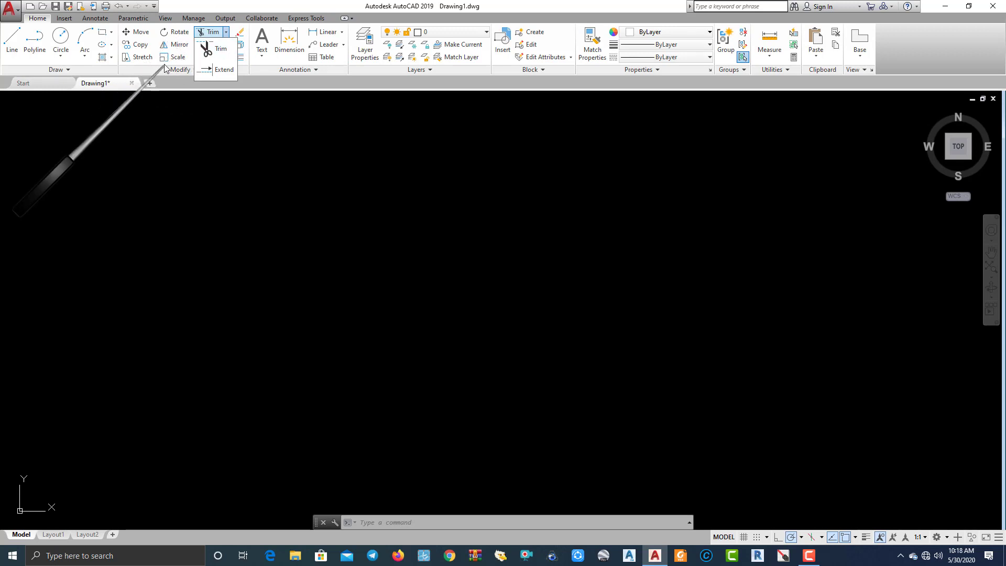
{"action": "left_click", "coordinate": [160, 121]}
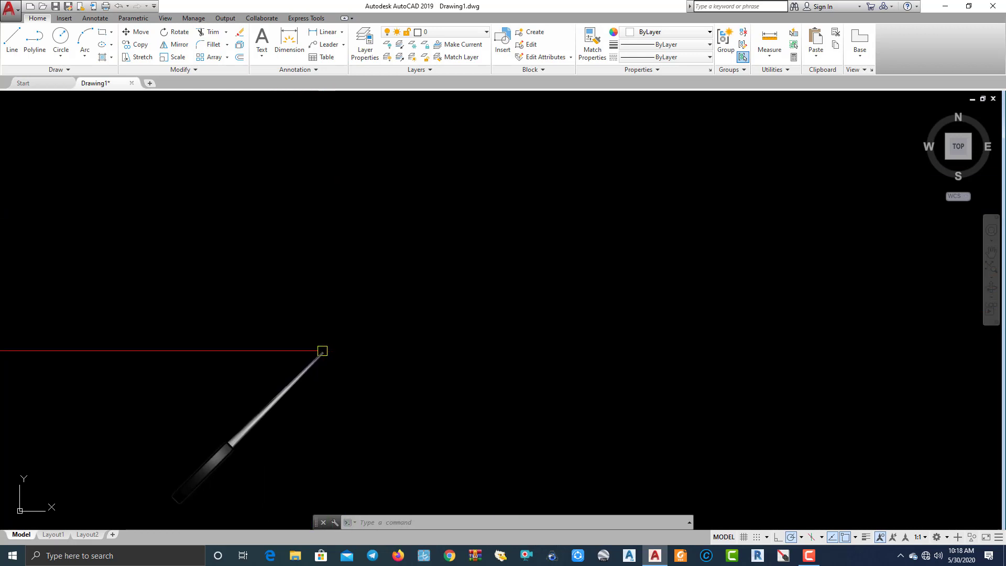
{"action": "type", "text": "m"}
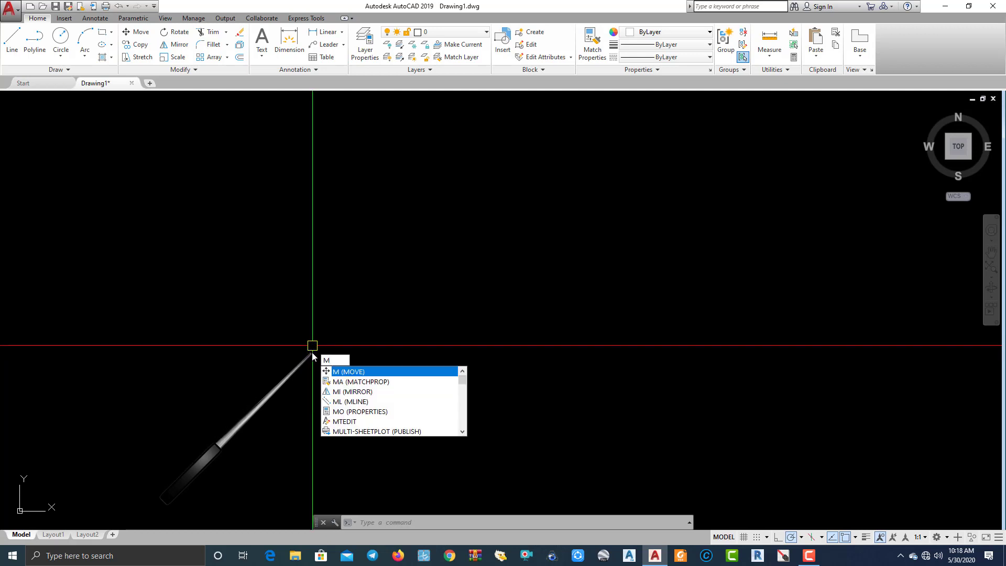
{"action": "type", "text": "l"}
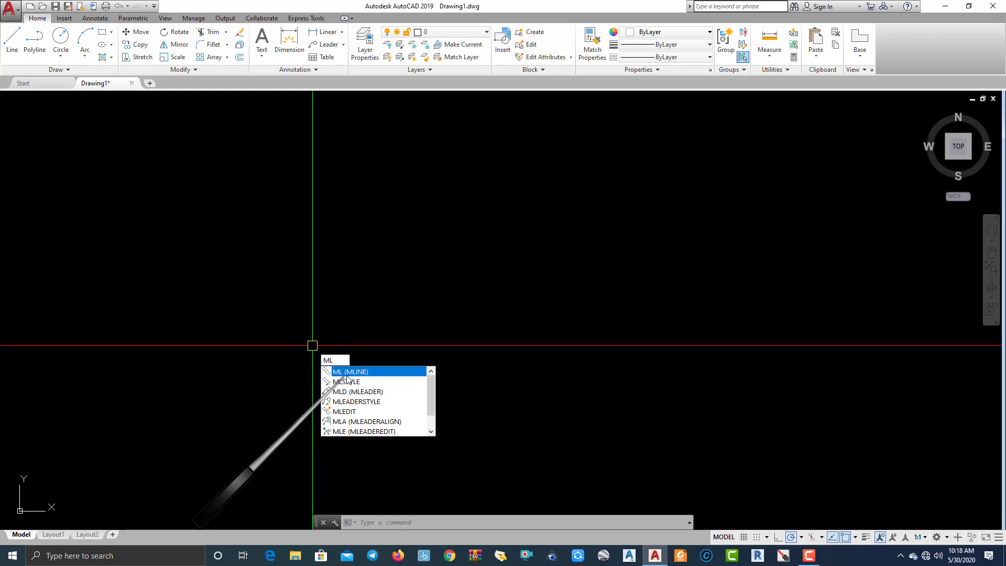
{"action": "left_click", "coordinate": [343, 376]}
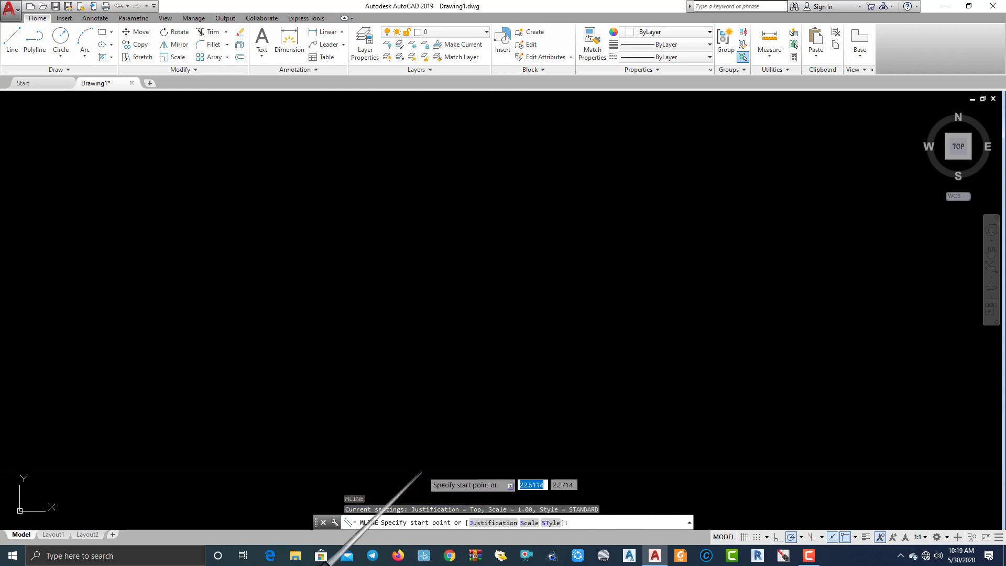
Keep Top justification and scale 1.00, then place the multiline's start point on the left.
{"action": "left_click", "coordinate": [480, 522]}
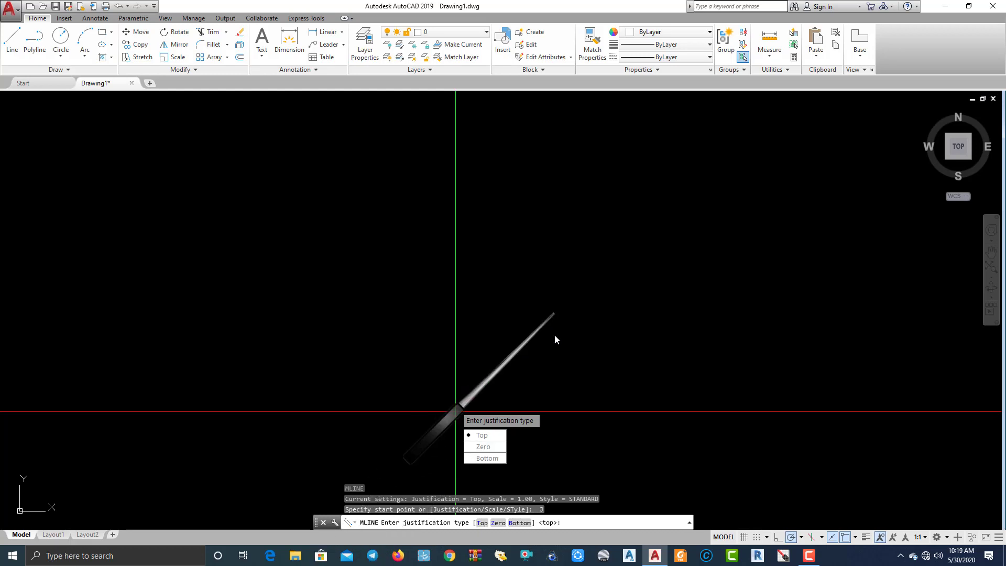
{"action": "left_click", "coordinate": [485, 440]}
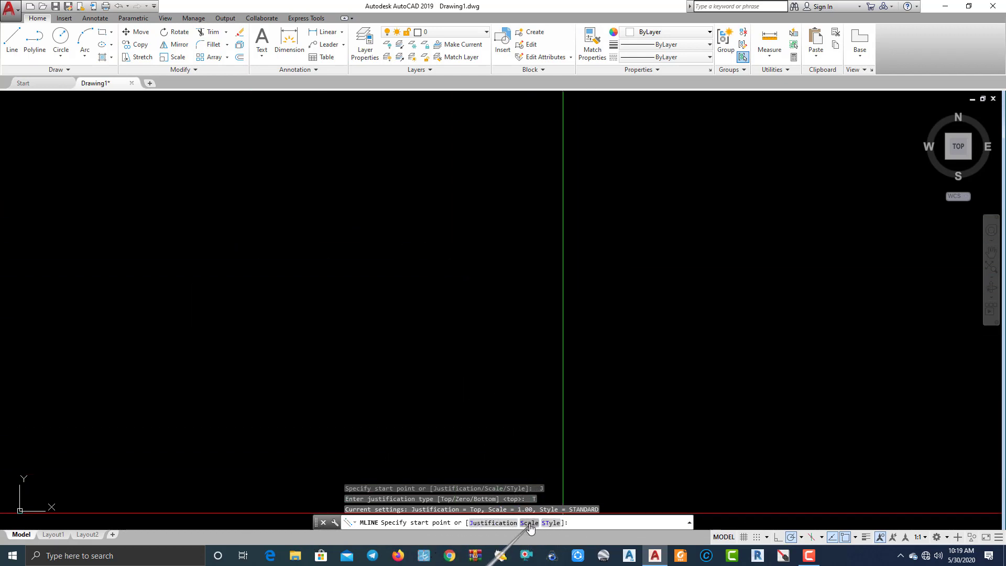
{"action": "left_click", "coordinate": [529, 523]}
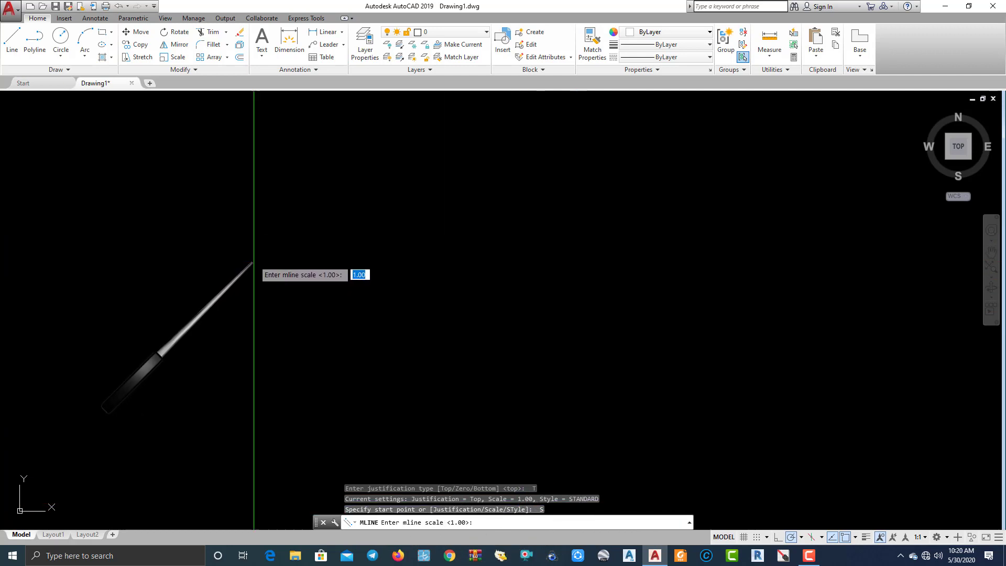
{"action": "key", "text": "Return"}
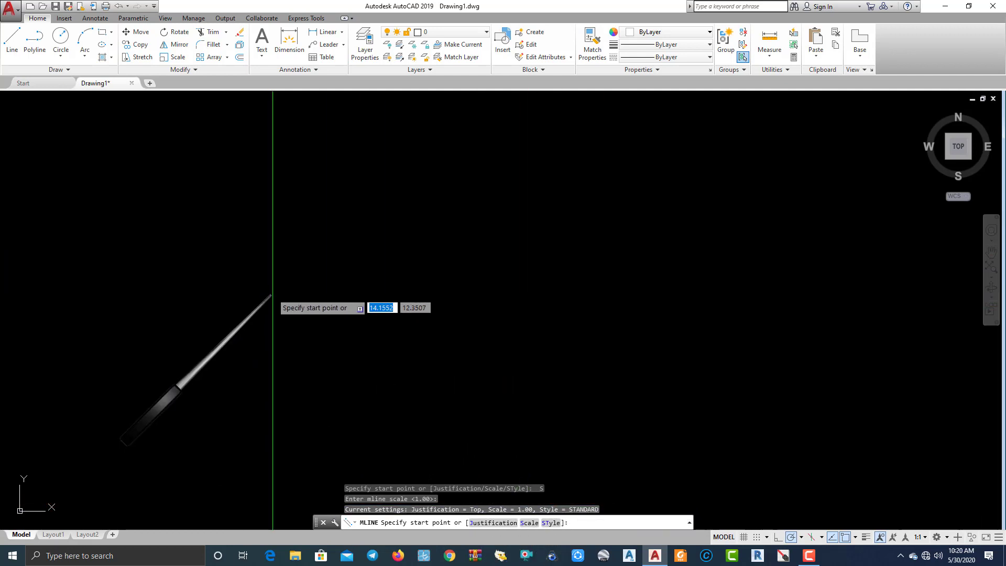
{"action": "left_click", "coordinate": [272, 281]}
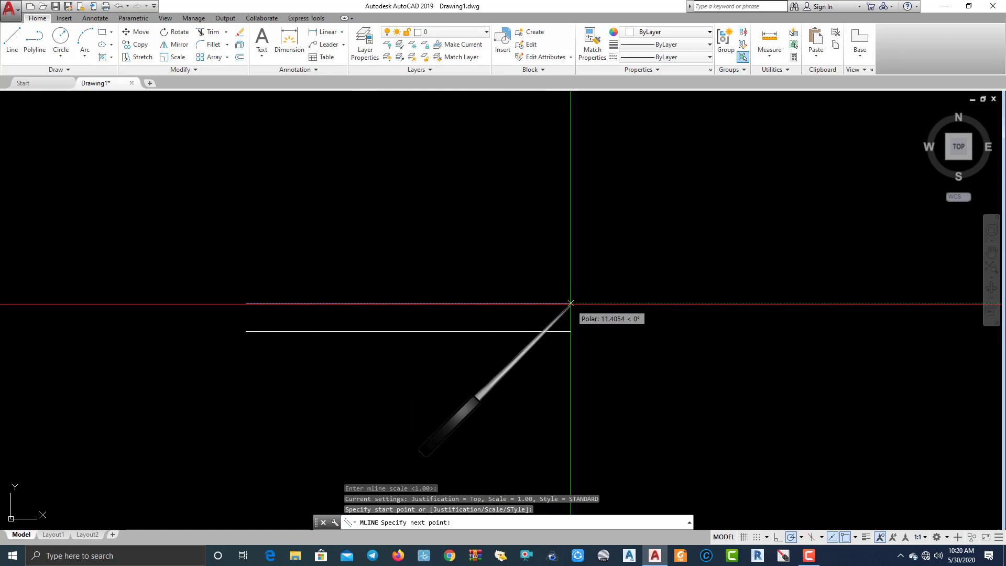
Finish the stepped double-line wall through its remaining corners.
{"action": "left_click", "coordinate": [571, 303]}
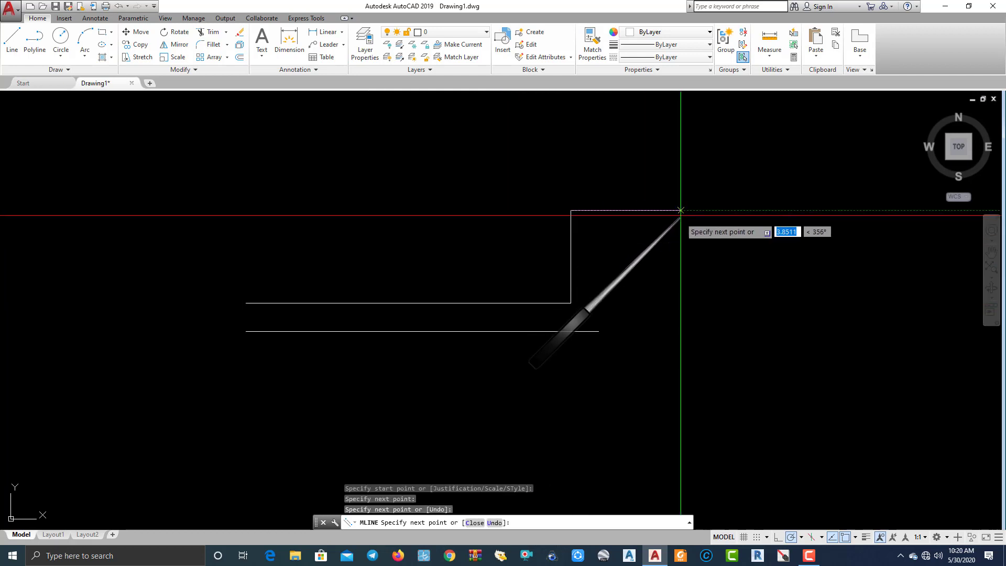
{"action": "left_click", "coordinate": [681, 210]}
{"action": "left_click", "coordinate": [681, 269]}
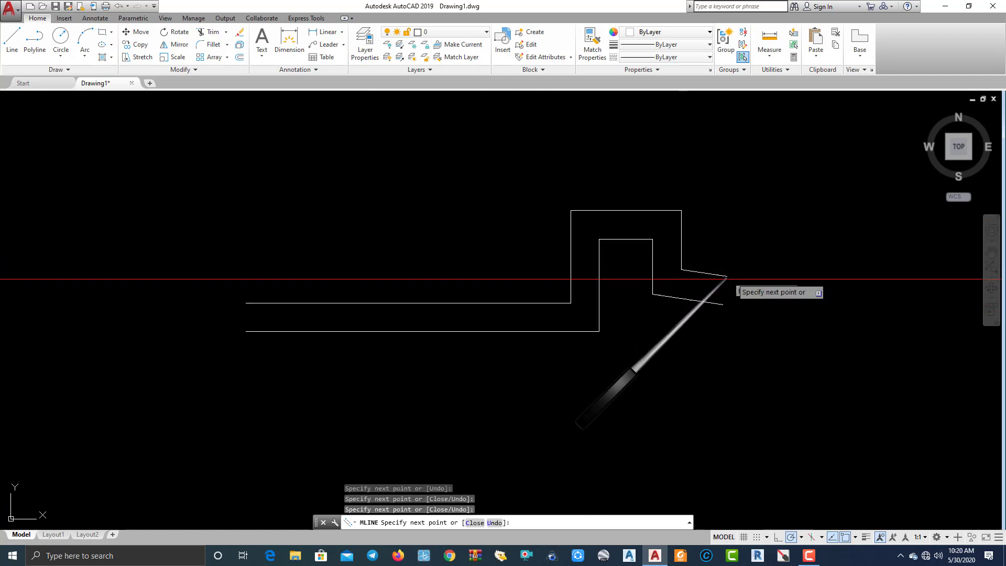
{"action": "left_click", "coordinate": [768, 269]}
{"action": "key", "text": "Return"}
{"action": "scroll", "coordinate": [266, 320], "scroll_direction": "up", "scroll_amount": 2}
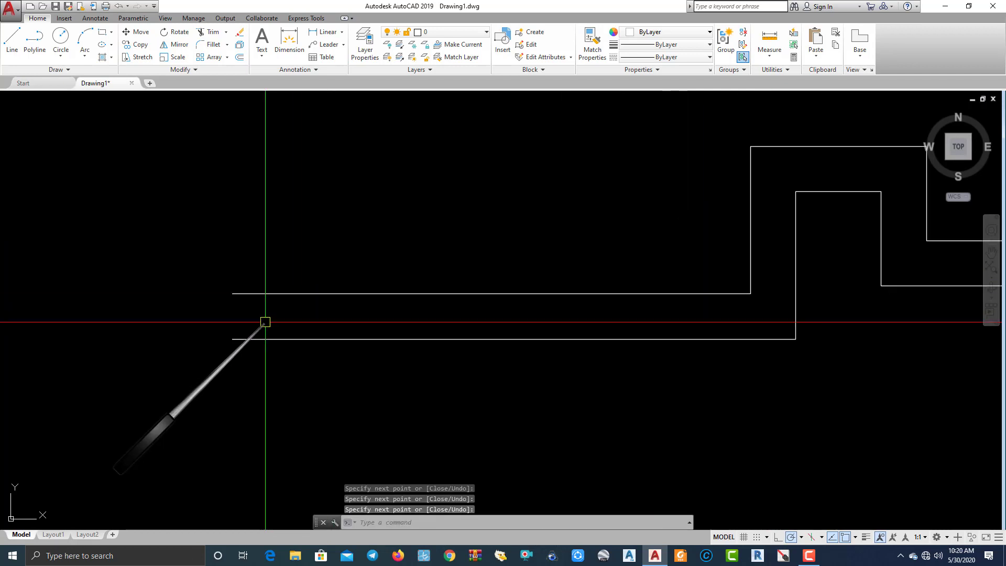
{"action": "middle_click_drag", "start_coordinate": [235, 360], "coordinate": [189, 361]}
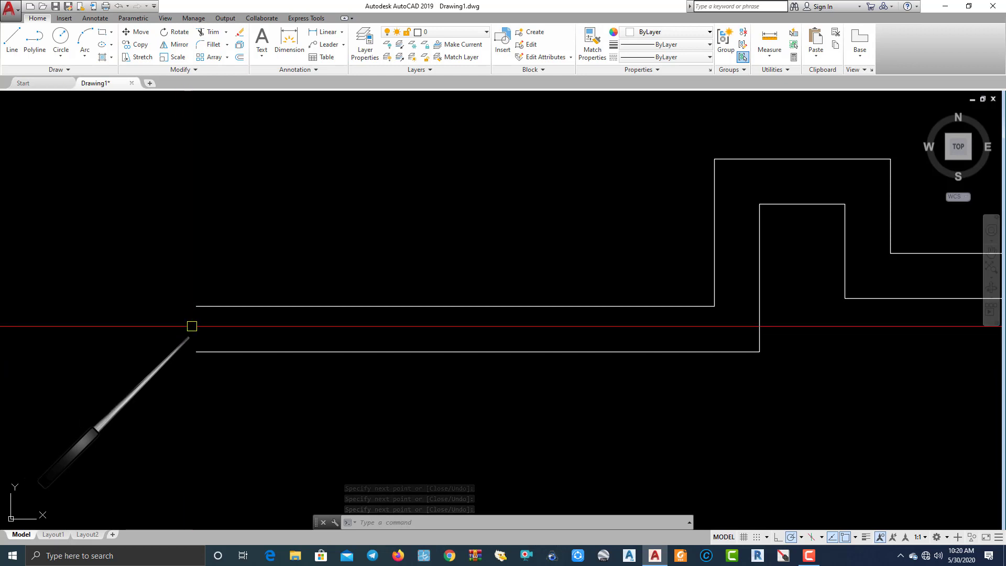
Close the walls' left end with a vertical line, grip-shortened to meet the upper wall.
{"action": "type", "text": "l"}
{"action": "key", "text": "Return"}
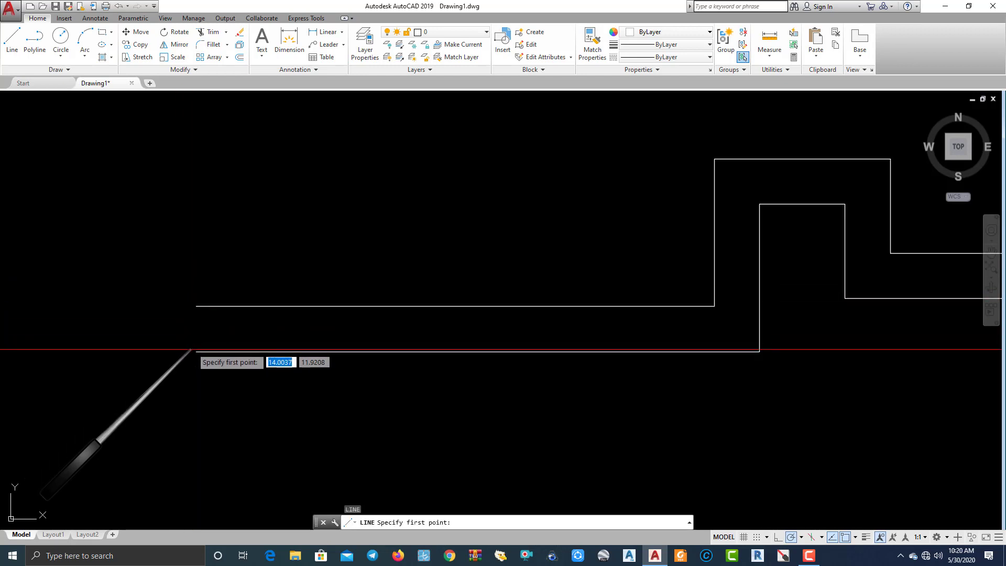
{"action": "left_click", "coordinate": [196, 351]}
{"action": "left_click", "coordinate": [196, 162]}
{"action": "key", "text": "Escape"}
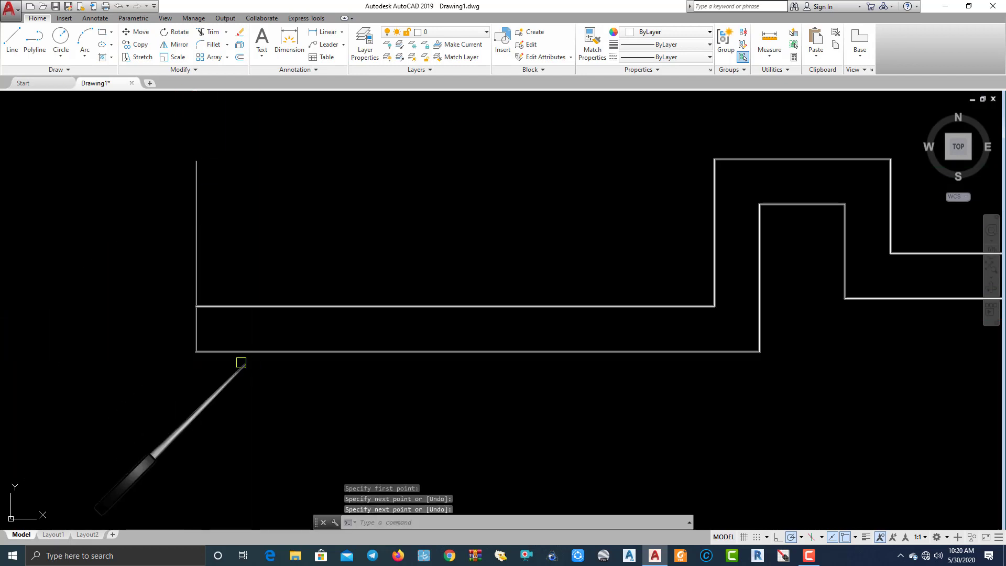
{"action": "left_click", "coordinate": [225, 239]}
{"action": "left_click", "coordinate": [191, 159]}
{"action": "left_click", "coordinate": [196, 160]}
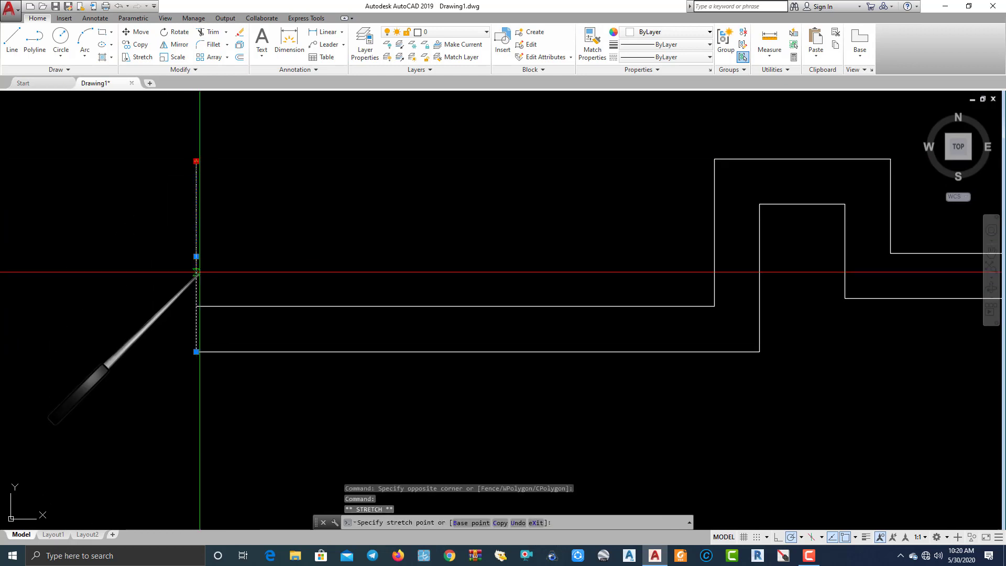
{"action": "left_click", "coordinate": [196, 305]}
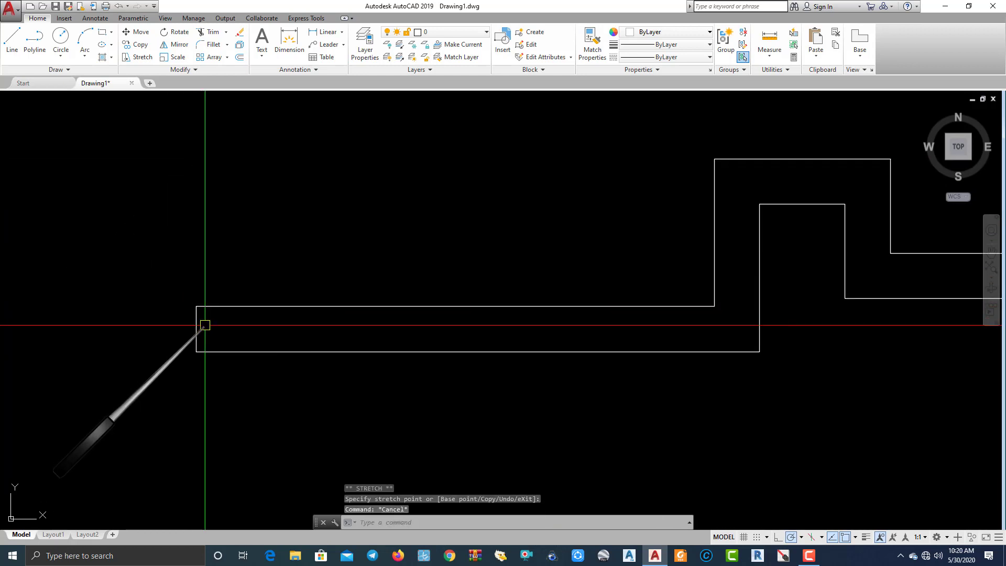
Draw a horizontal centre line between the walls and grip-stretch it left past the wall end.
{"action": "type", "text": "l"}
{"action": "key", "text": "Return"}
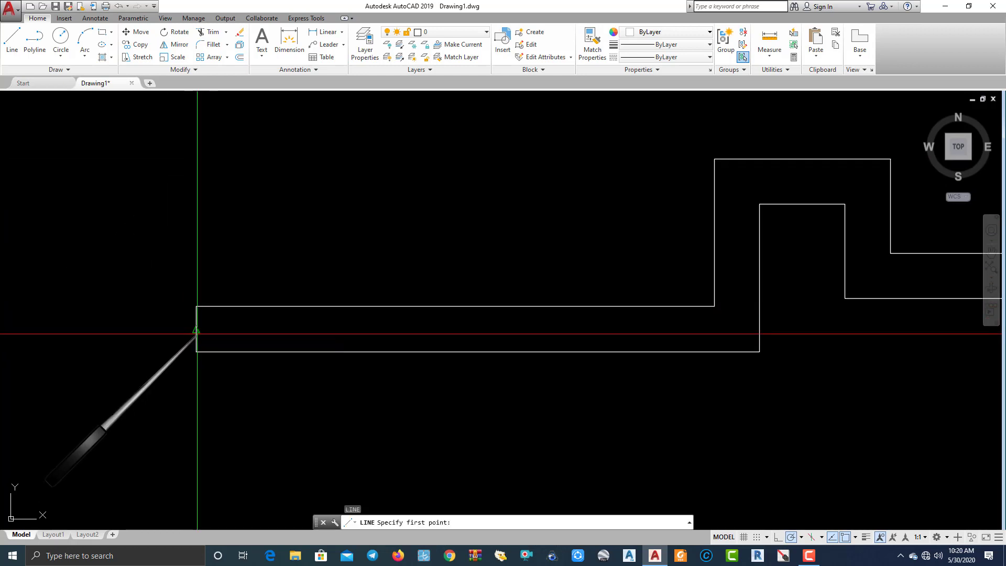
{"action": "left_click", "coordinate": [196, 330]}
{"action": "left_click", "coordinate": [453, 329]}
{"action": "key", "text": "Return"}
{"action": "left_click", "coordinate": [313, 325]}
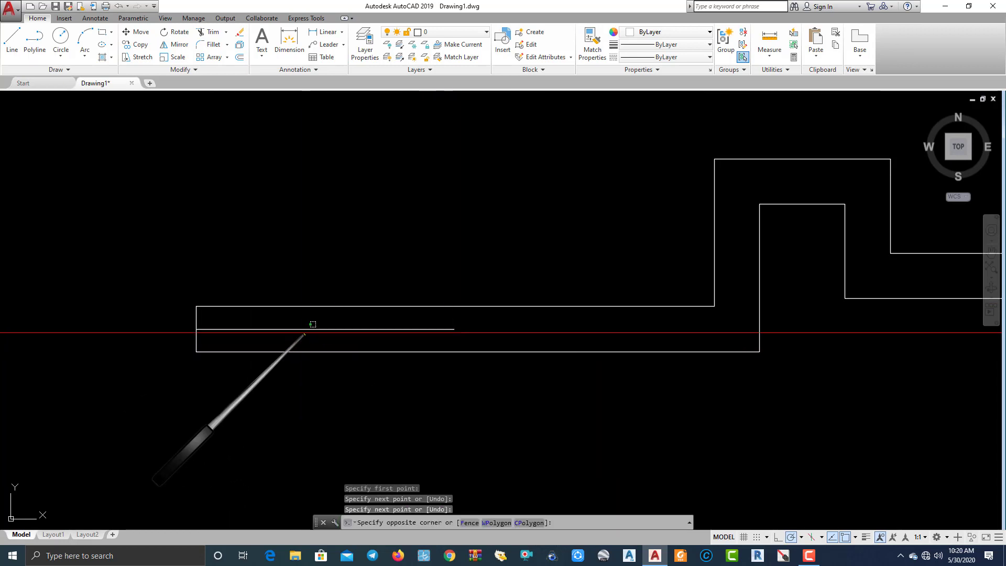
{"action": "left_click", "coordinate": [196, 329]}
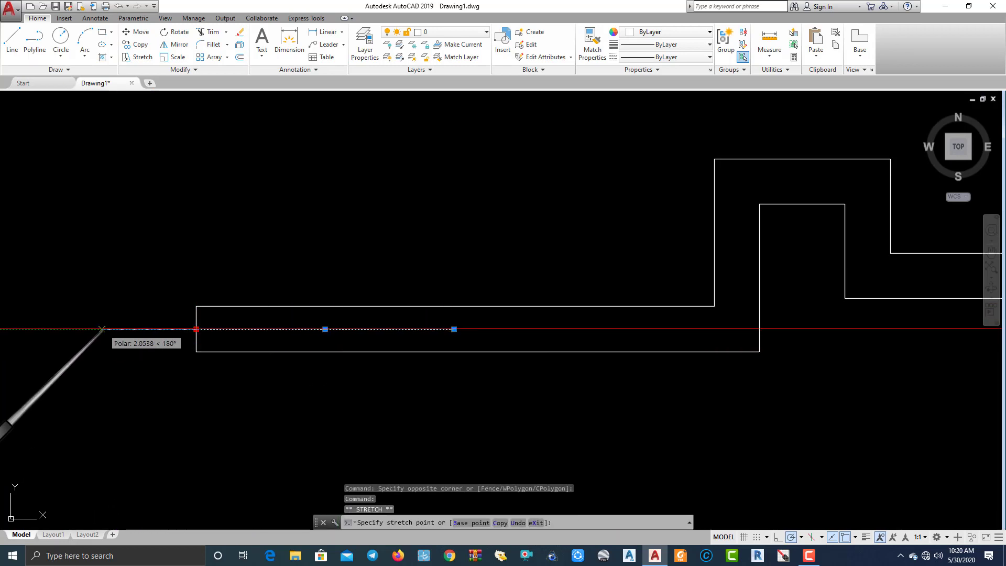
{"action": "left_click", "coordinate": [82, 329]}
{"action": "key", "text": "Escape"}
Zoom around and check the centre line by selecting and deselecting it.
{"action": "scroll", "coordinate": [214, 333], "scroll_direction": "up", "scroll_amount": 2}
{"action": "scroll", "coordinate": [370, 310], "scroll_direction": "up", "scroll_amount": 2}
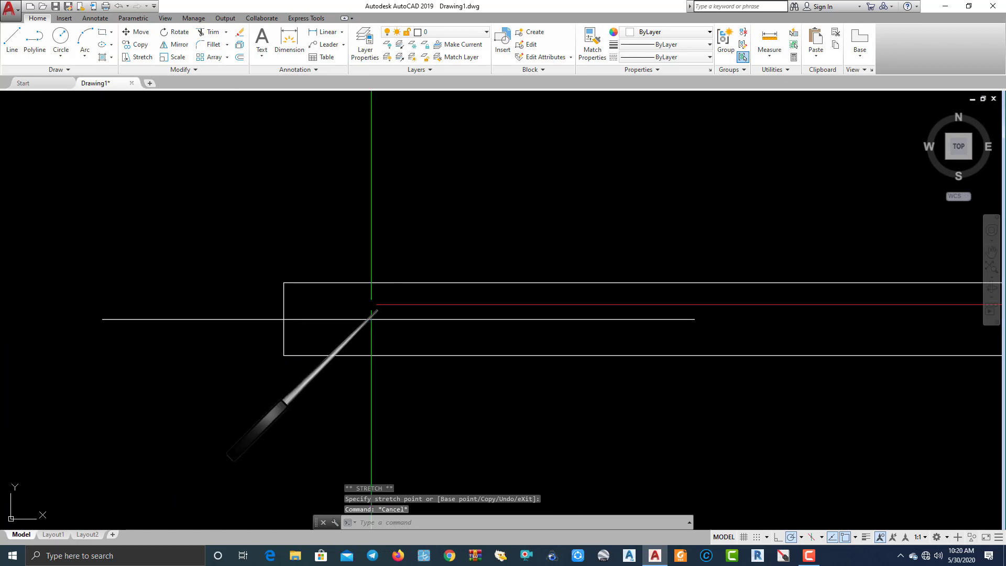
{"action": "scroll", "coordinate": [287, 290], "scroll_direction": "up", "scroll_amount": 2}
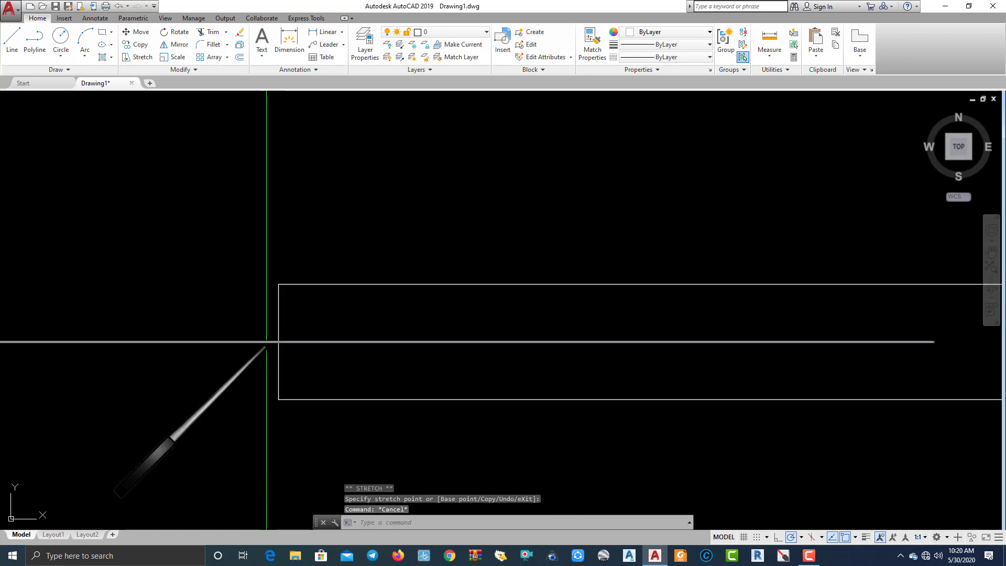
{"action": "scroll", "coordinate": [266, 342], "scroll_direction": "down", "scroll_amount": 2}
{"action": "left_click", "coordinate": [285, 337]}
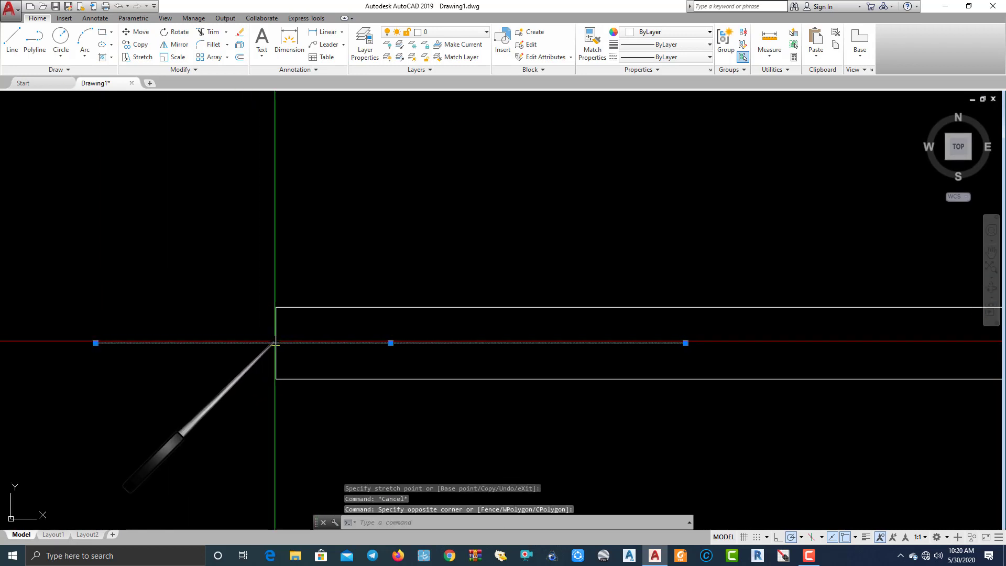
{"action": "key", "text": "Escape"}
{"action": "scroll", "coordinate": [281, 340], "scroll_direction": "up", "scroll_amount": 2}
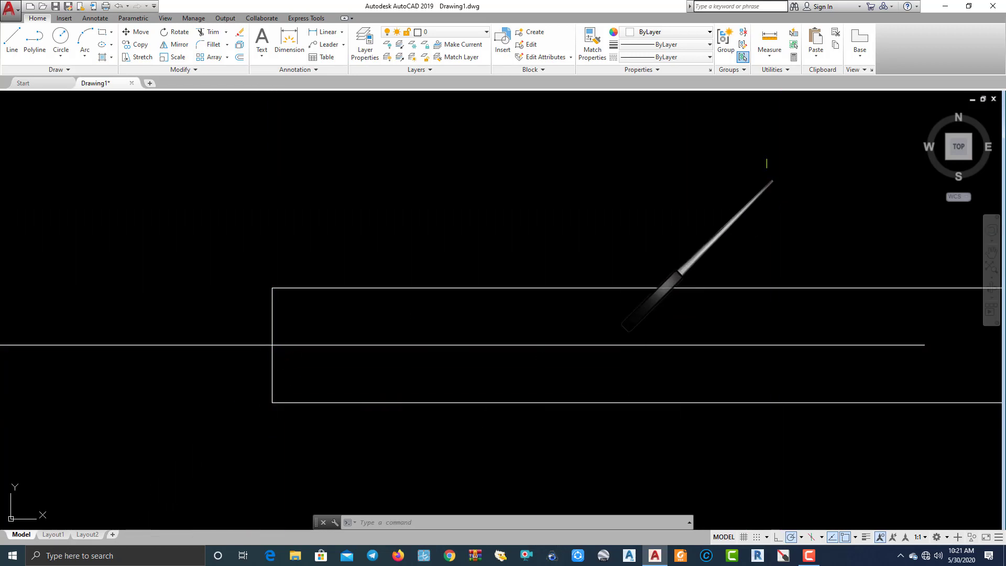
Add a 1.0000 linear dimension on the left of the old lines.
{"action": "left_click", "coordinate": [341, 31]}
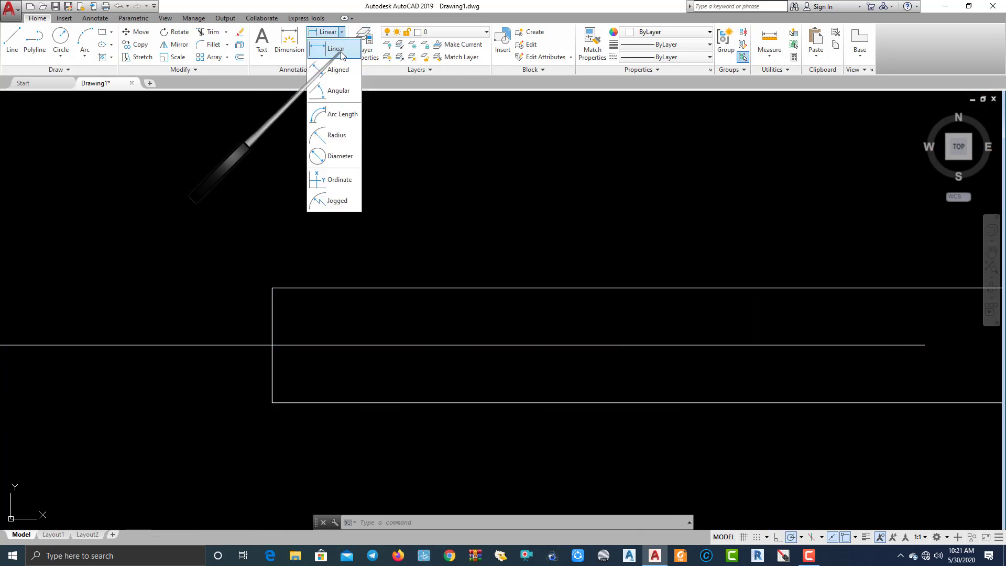
{"action": "left_click", "coordinate": [272, 288]}
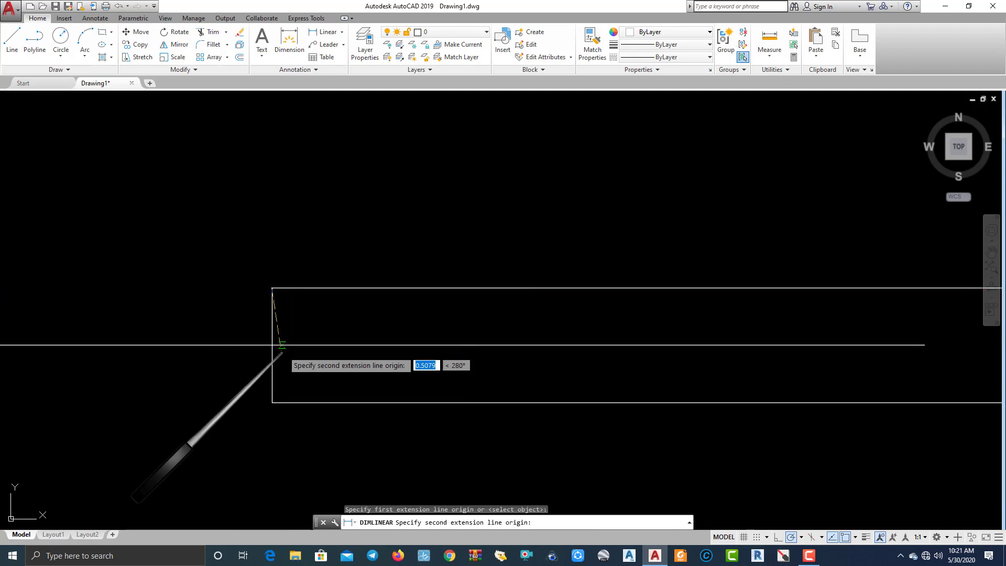
{"action": "left_click", "coordinate": [272, 403]}
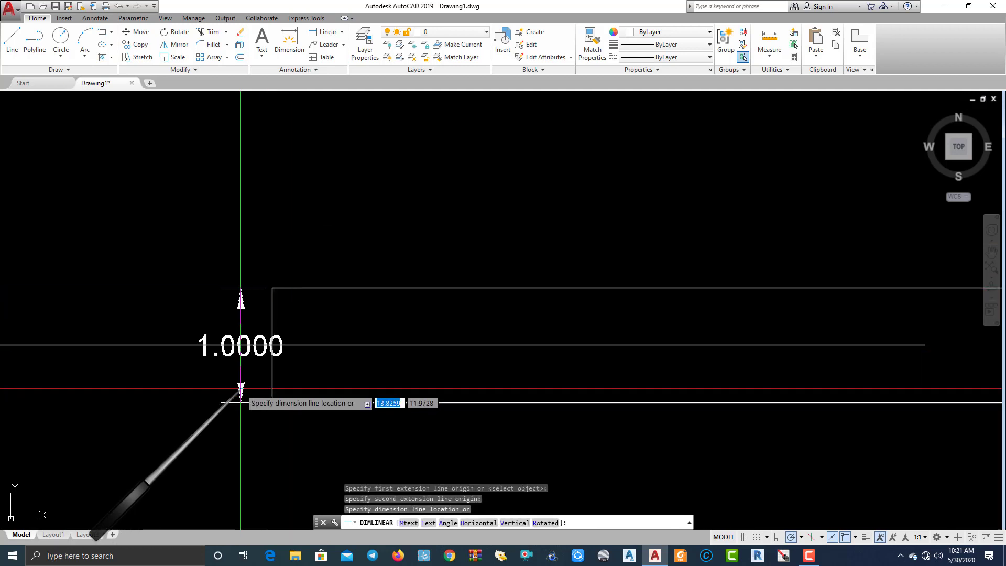
{"action": "left_click", "coordinate": [250, 388]}
{"action": "scroll", "coordinate": [366, 382], "scroll_direction": "down", "scroll_amount": 5}
{"action": "scroll", "coordinate": [294, 398], "scroll_direction": "up", "scroll_amount": 5}
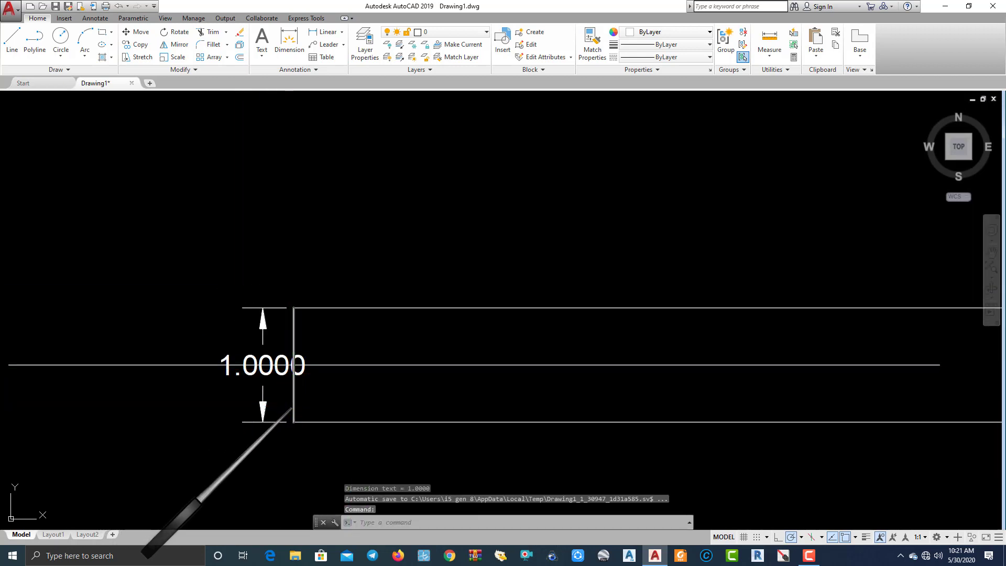
Window-select the old lines and dimension and erase them with E.
{"action": "left_click", "coordinate": [330, 348]}
{"action": "left_click", "coordinate": [291, 399]}
{"action": "scroll", "coordinate": [312, 312], "scroll_direction": "down", "scroll_amount": 2}
{"action": "scroll", "coordinate": [403, 335], "scroll_direction": "down", "scroll_amount": 4}
{"action": "type", "text": "e"}
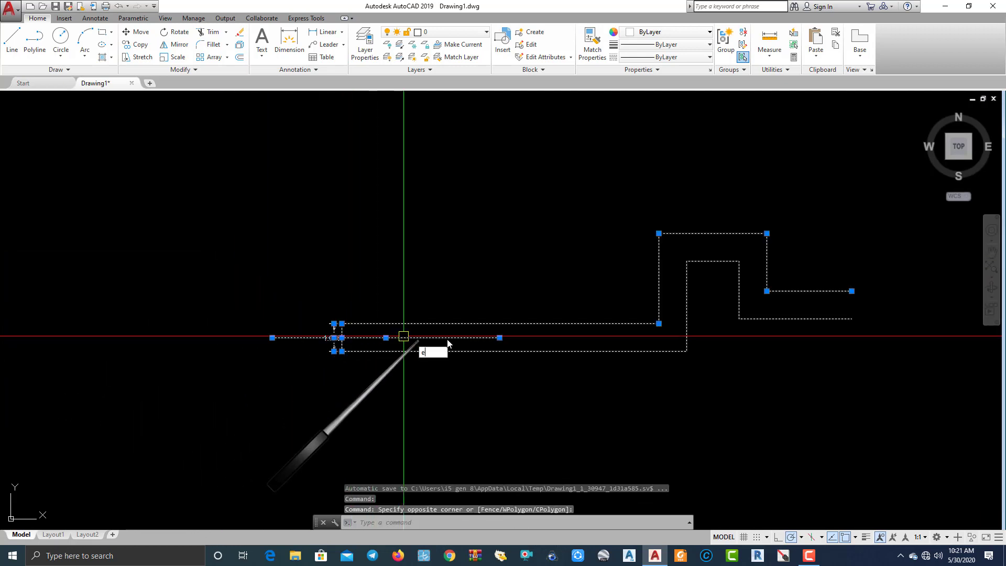
{"action": "key", "text": "Return"}
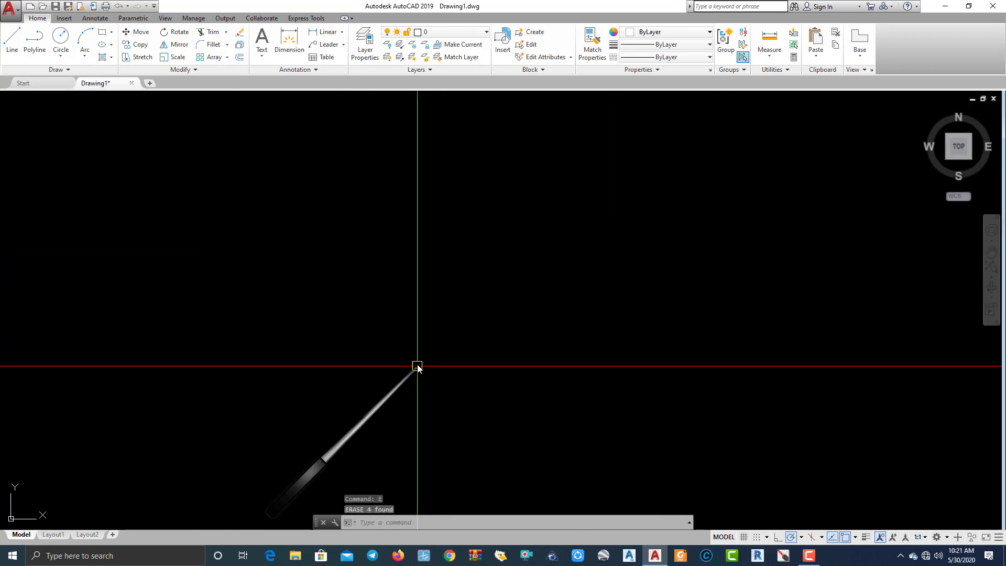
{"action": "type", "text": "ML"}
Start a new multiline and set its justification to Zero.
{"action": "key", "text": "Return"}
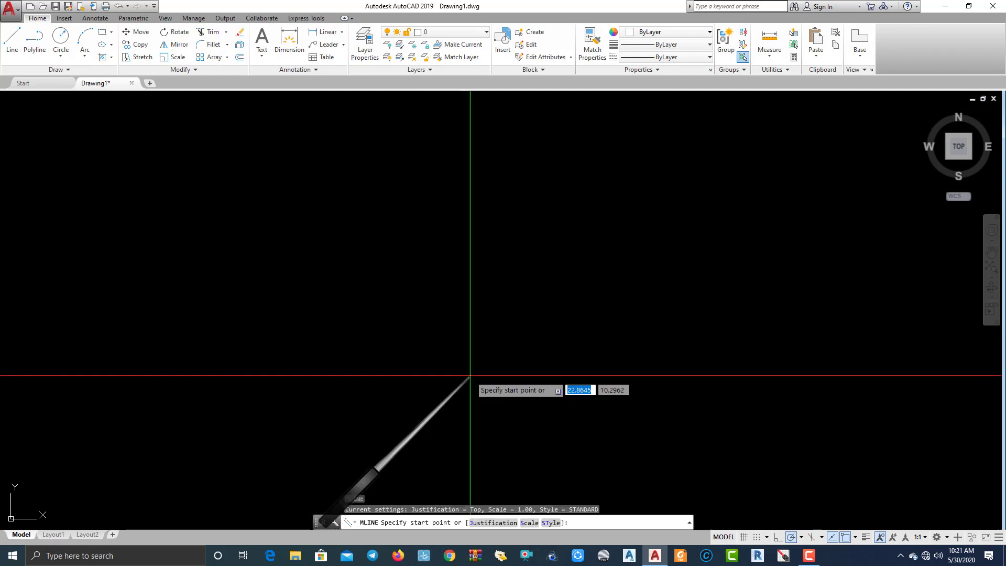
{"action": "left_click", "coordinate": [483, 523]}
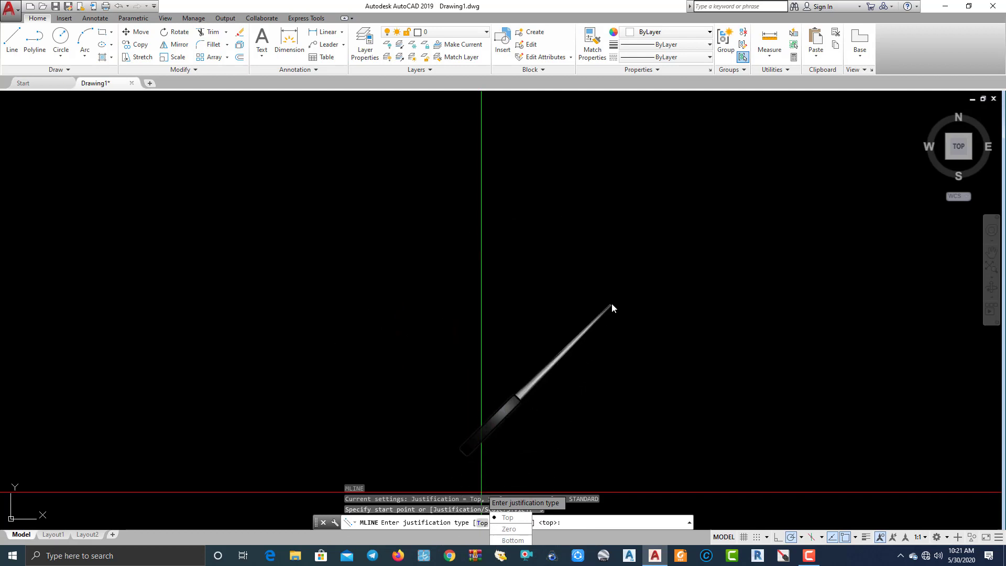
{"action": "left_click", "coordinate": [639, 344]}
{"action": "type", "text": "5"}
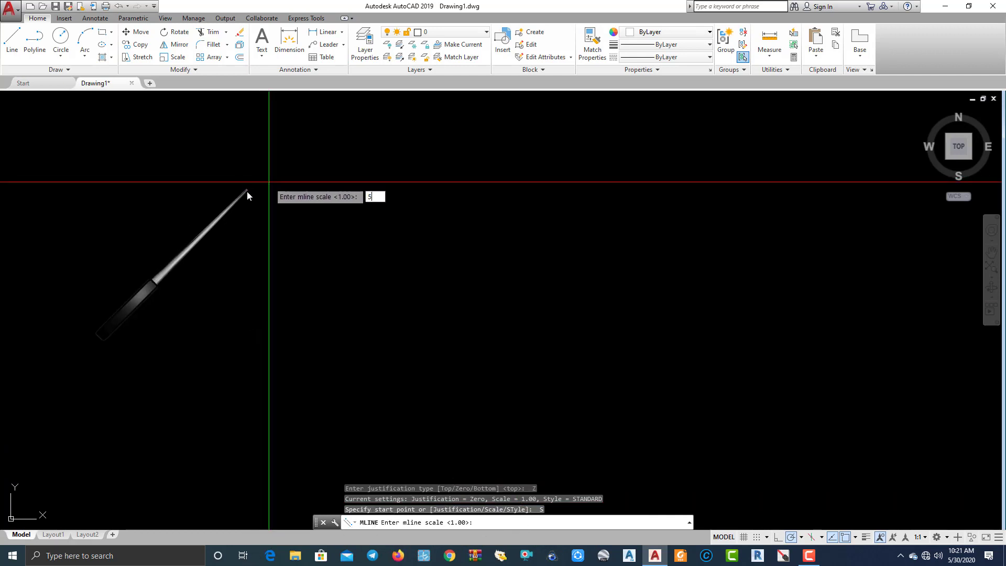
At scale 5, draw the multiline rising, running right, then zigzagging down to its end.
{"action": "key", "text": "Return"}
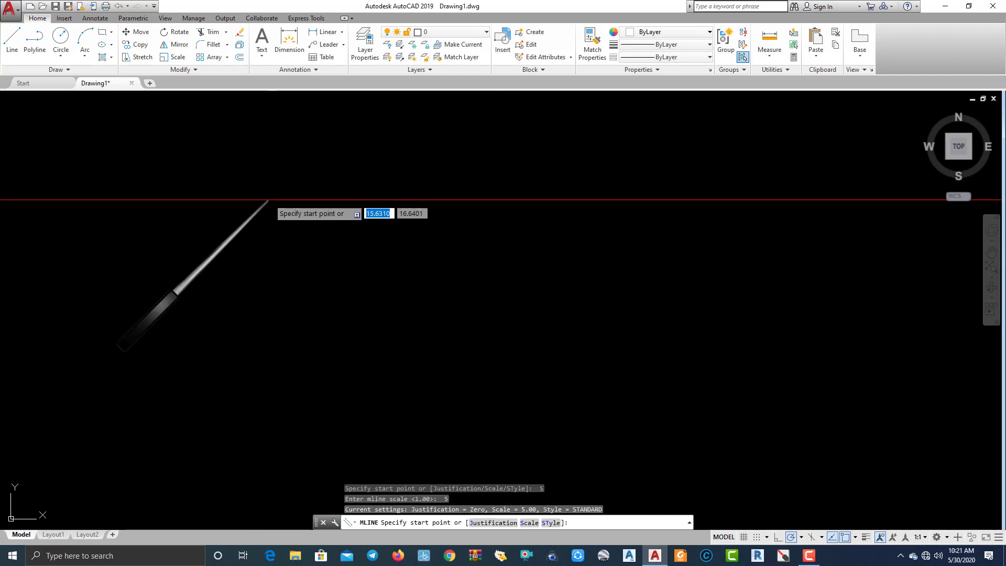
{"action": "left_click", "coordinate": [214, 275]}
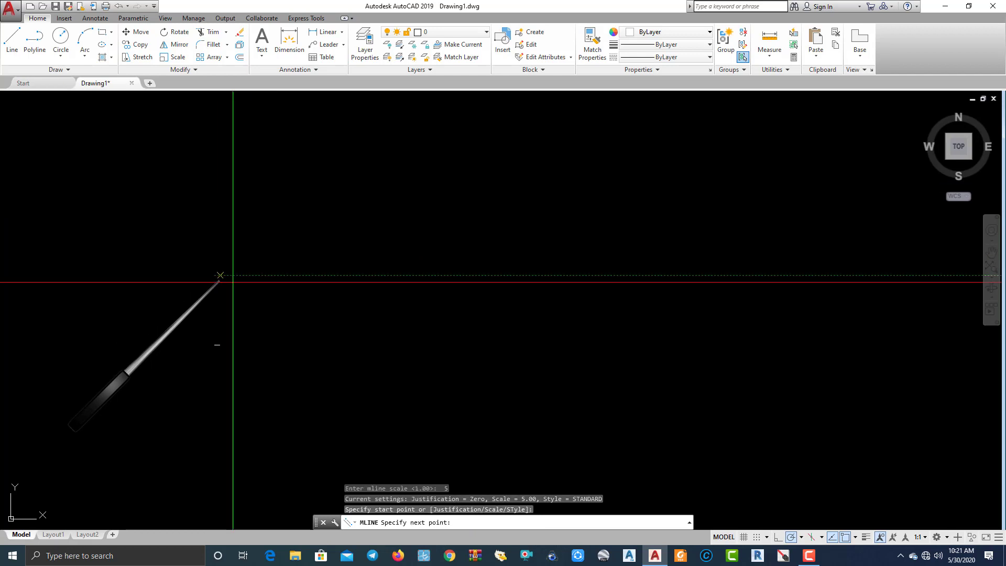
{"action": "left_click", "coordinate": [508, 275]}
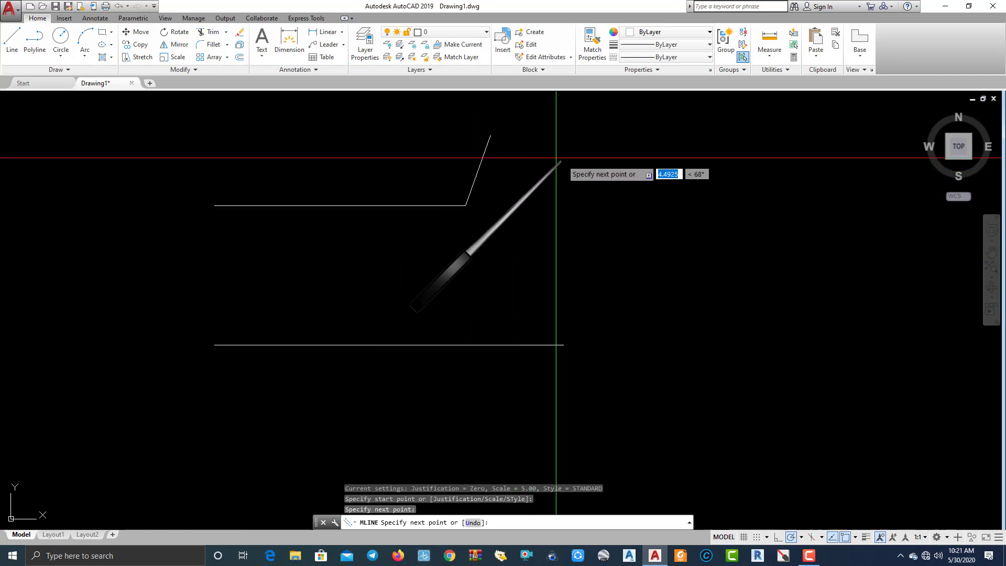
{"action": "left_click", "coordinate": [515, 151]}
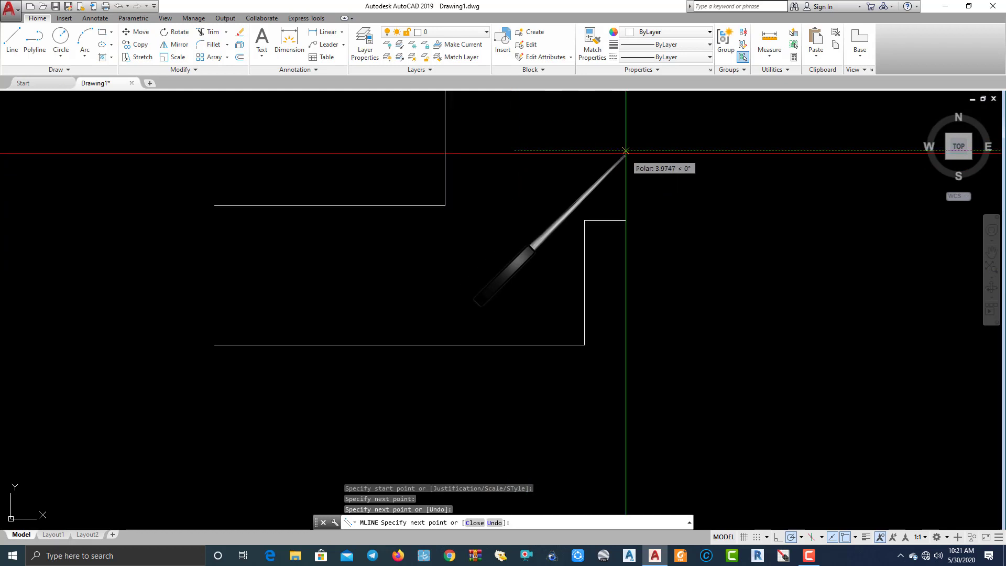
{"action": "scroll", "coordinate": [625, 151], "scroll_direction": "down", "scroll_amount": 5}
{"action": "left_click", "coordinate": [680, 162]}
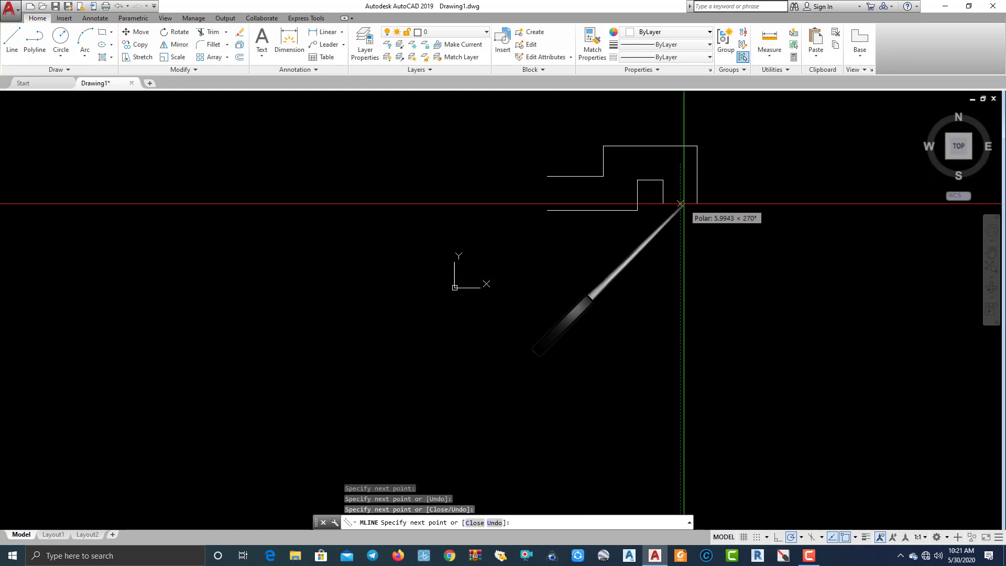
{"action": "left_click", "coordinate": [697, 186]}
{"action": "left_click", "coordinate": [763, 186]}
{"action": "left_click", "coordinate": [762, 236]}
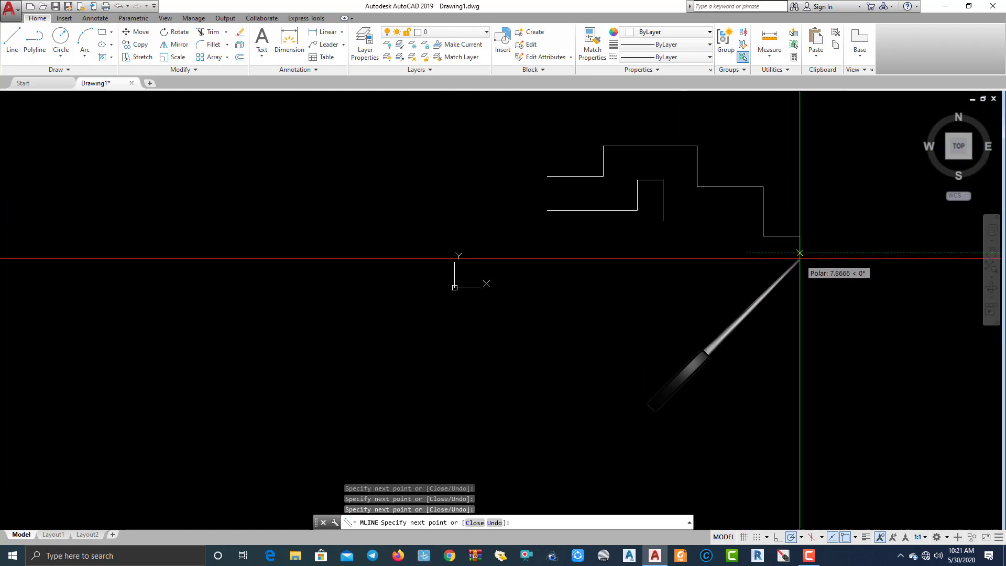
{"action": "left_click", "coordinate": [800, 252]}
{"action": "left_click", "coordinate": [799, 309]}
{"action": "left_click", "coordinate": [723, 309]}
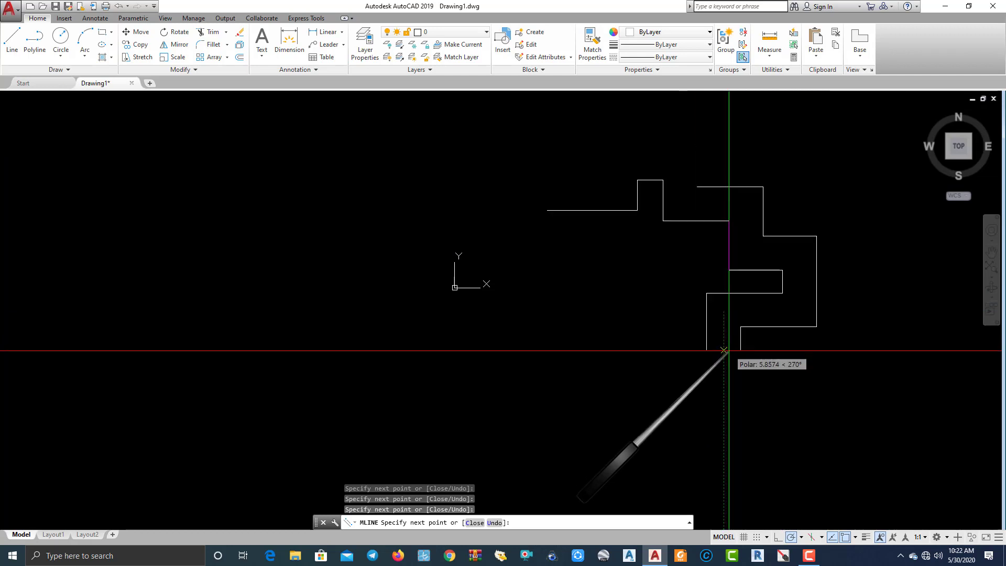
{"action": "left_click", "coordinate": [728, 350]}
{"action": "key", "text": "Return"}
Pan and zoom to frame the finished stepped wall.
{"action": "middle_click_drag", "start_coordinate": [329, 252], "coordinate": [23, 258]}
{"action": "scroll", "coordinate": [225, 214], "scroll_direction": "up", "scroll_amount": 2}
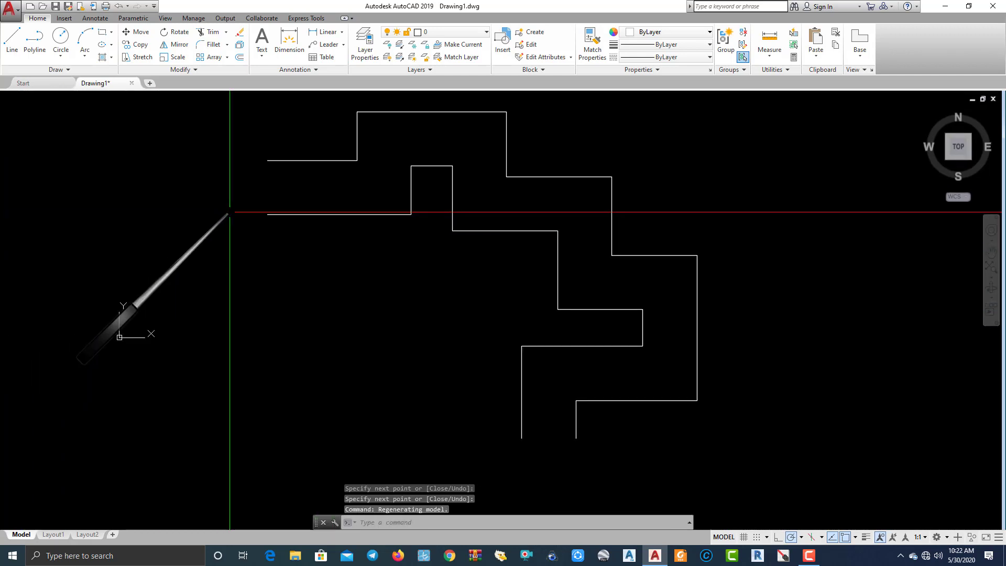
{"action": "scroll", "coordinate": [234, 221], "scroll_direction": "down", "scroll_amount": 2}
{"action": "scroll", "coordinate": [225, 251], "scroll_direction": "down", "scroll_amount": 3}
{"action": "scroll", "coordinate": [332, 250], "scroll_direction": "up", "scroll_amount": 3}
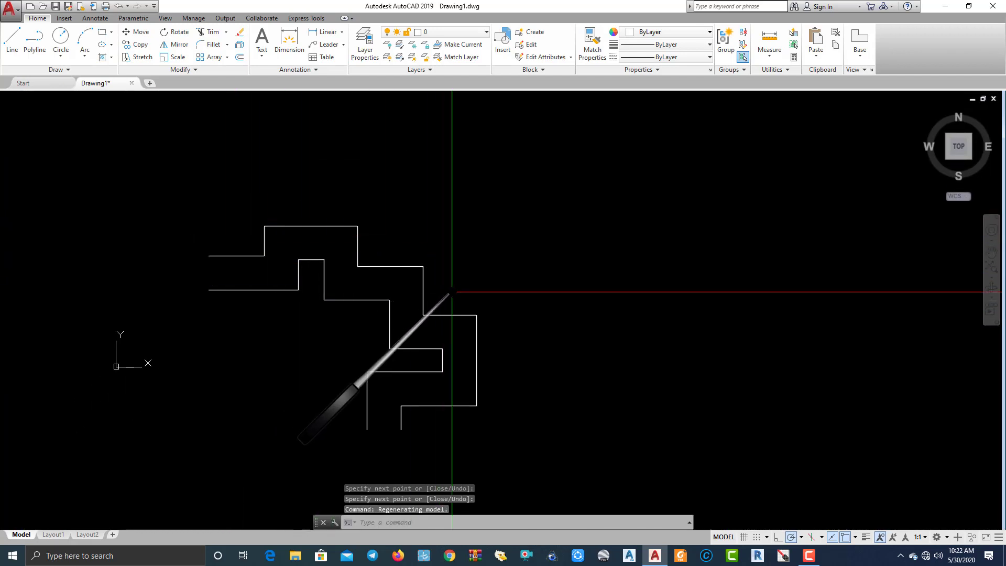
{"action": "middle_click_drag", "start_coordinate": [449, 292], "coordinate": [303, 323]}
{"action": "middle_click_drag", "start_coordinate": [240, 301], "coordinate": [262, 292]}
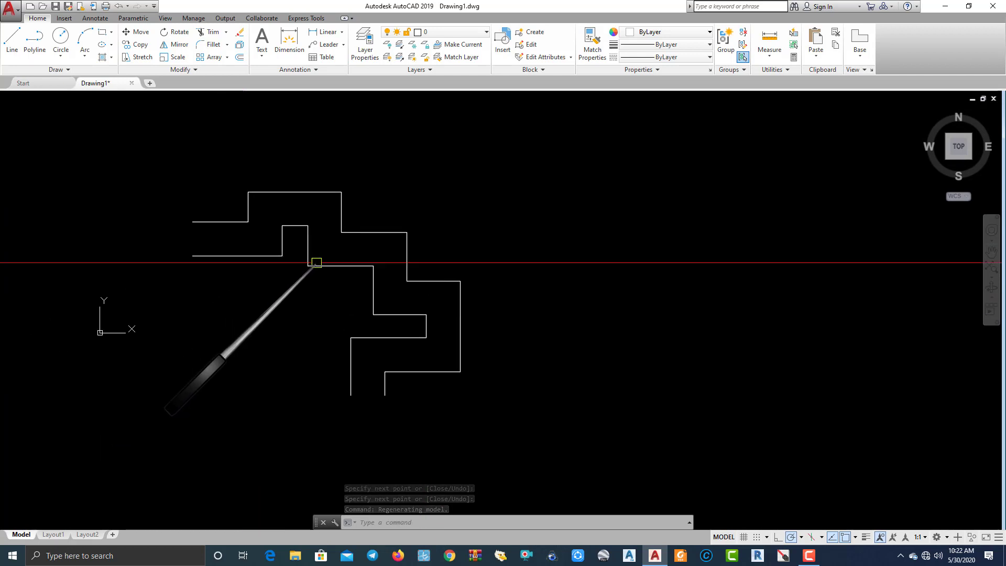
{"action": "scroll", "coordinate": [262, 292], "scroll_direction": "down", "scroll_amount": 1}
{"action": "scroll", "coordinate": [218, 263], "scroll_direction": "up", "scroll_amount": 1}
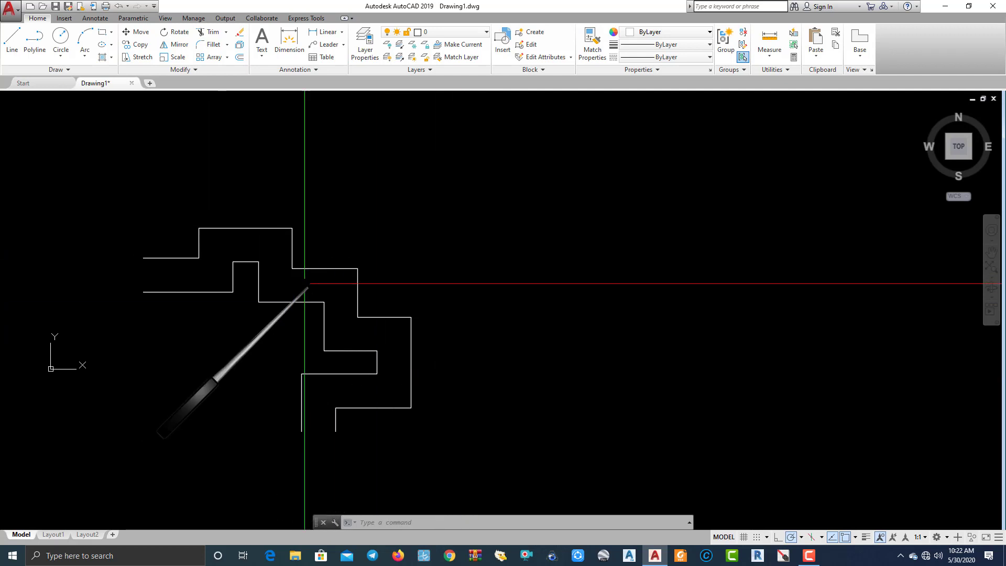
{"action": "scroll", "coordinate": [190, 304], "scroll_direction": "up", "scroll_amount": 1}
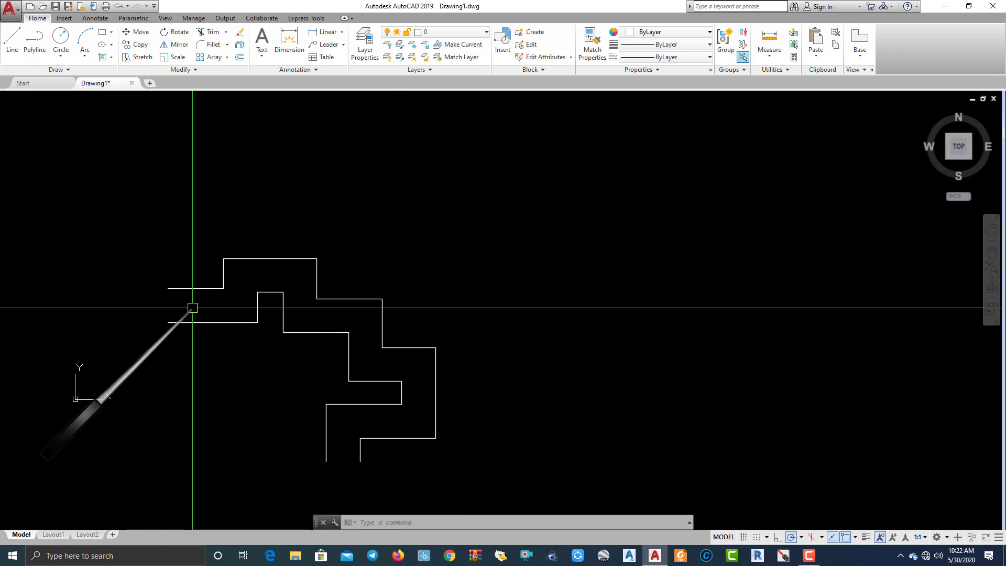
{"action": "scroll", "coordinate": [194, 308], "scroll_direction": "up", "scroll_amount": 1}
{"action": "scroll", "coordinate": [243, 346], "scroll_direction": "down", "scroll_amount": 5}
{"action": "scroll", "coordinate": [278, 316], "scroll_direction": "up", "scroll_amount": 1}
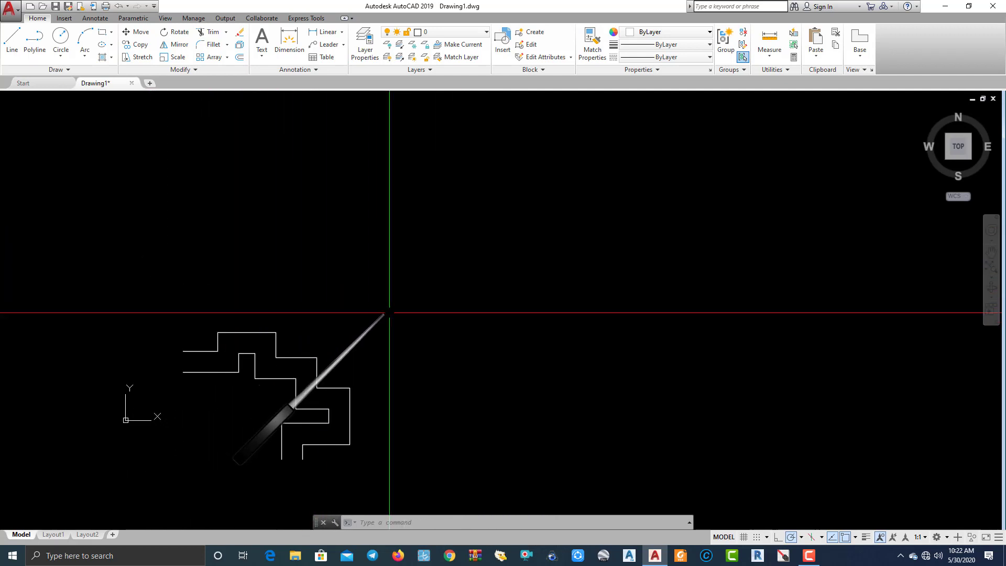
{"action": "scroll", "coordinate": [290, 227], "scroll_direction": "down", "scroll_amount": 1}
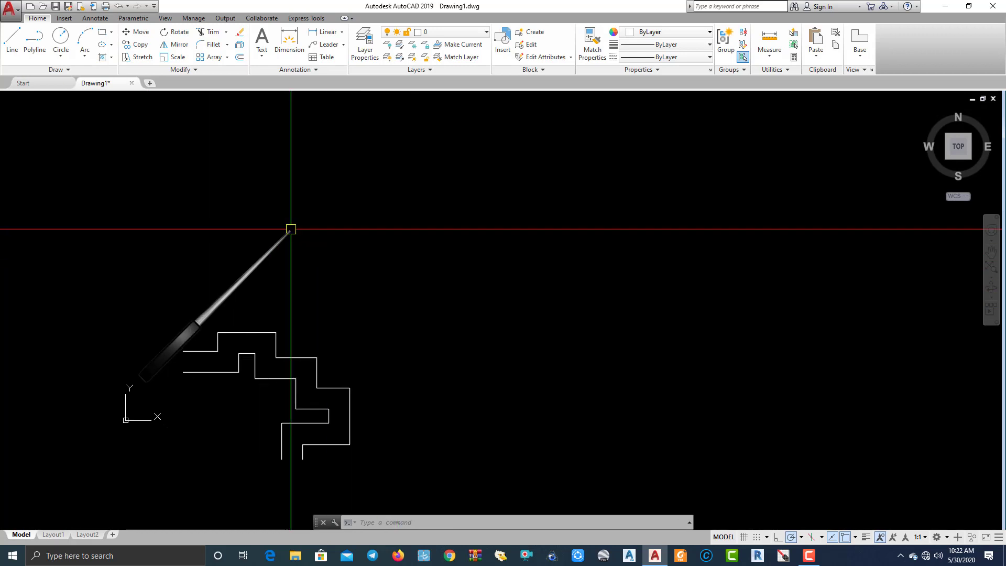
{"action": "middle_click_drag", "start_coordinate": [289, 226], "coordinate": [299, 337]}
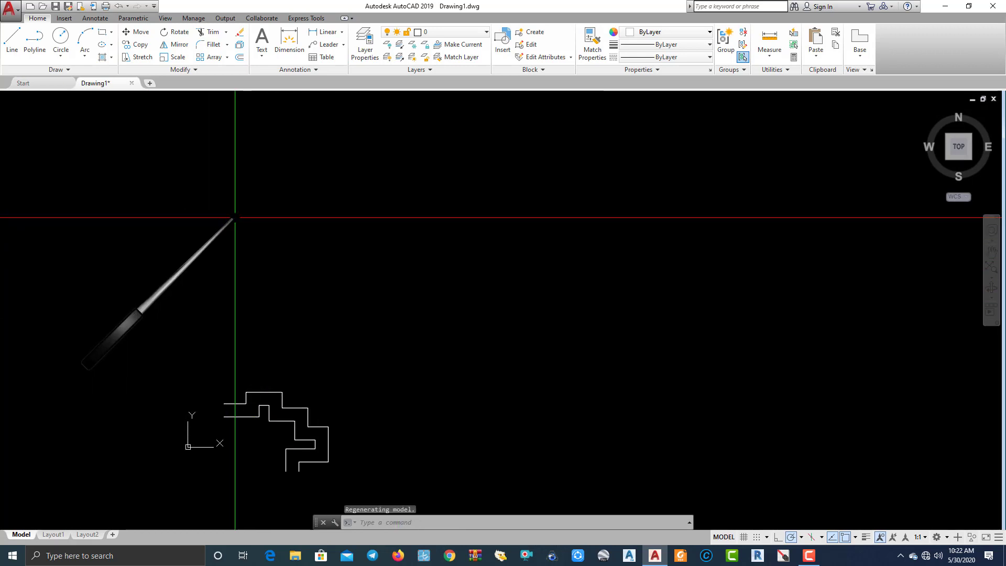
Draw a long horizontal Zero-justified multiline at scale 15.
{"action": "type", "text": "ML"}
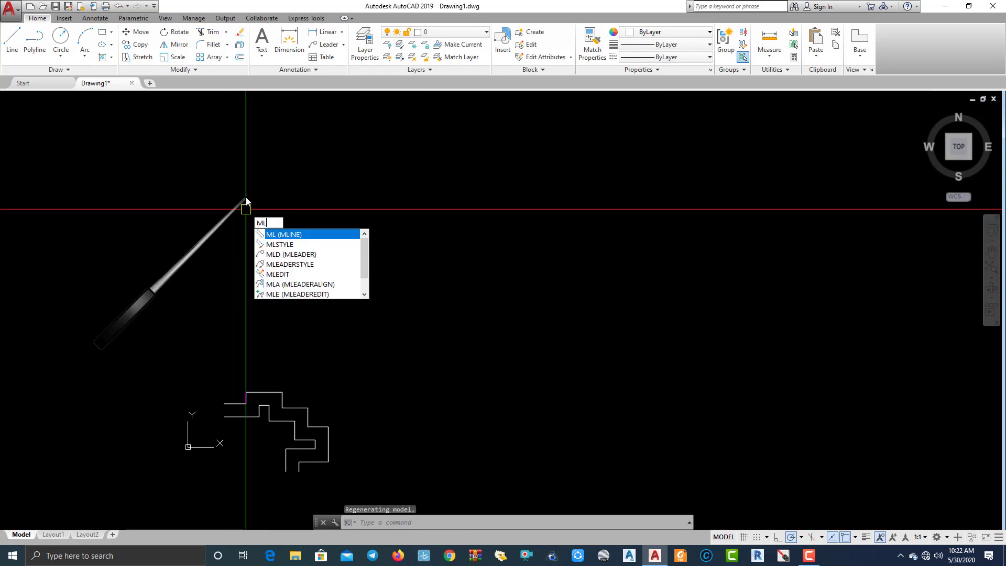
{"action": "key", "text": "Return"}
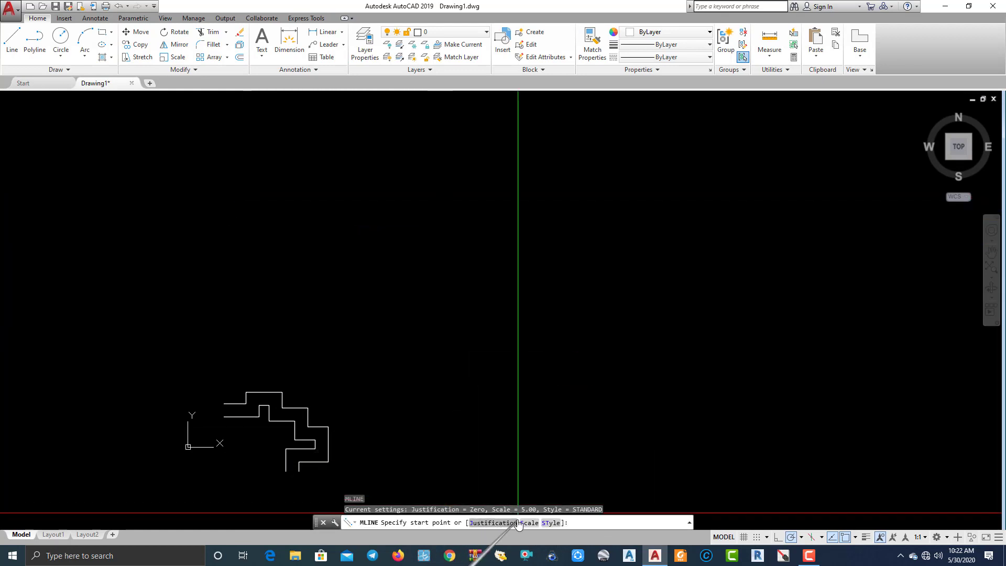
{"action": "left_click", "coordinate": [504, 522]}
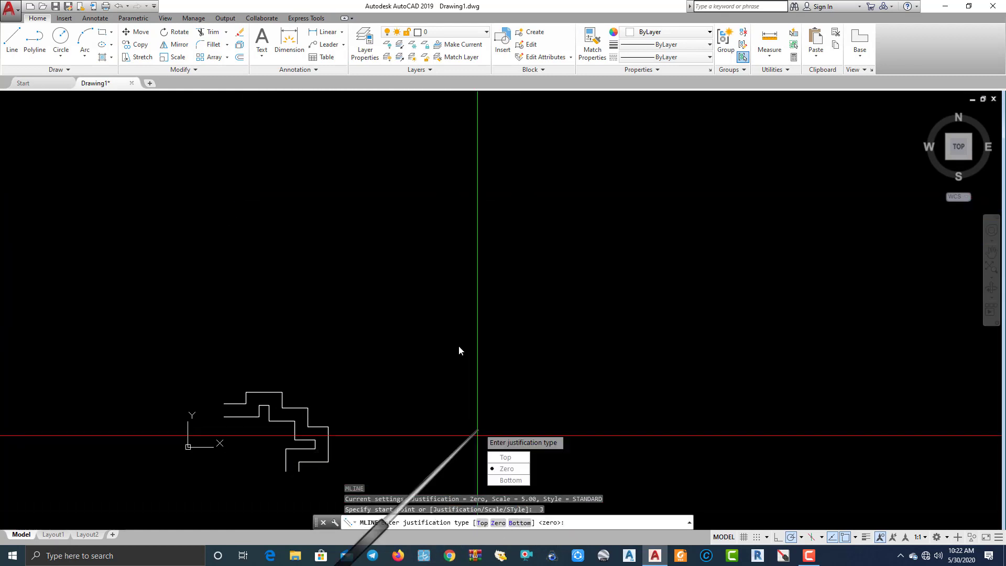
{"action": "left_click", "coordinate": [506, 460]}
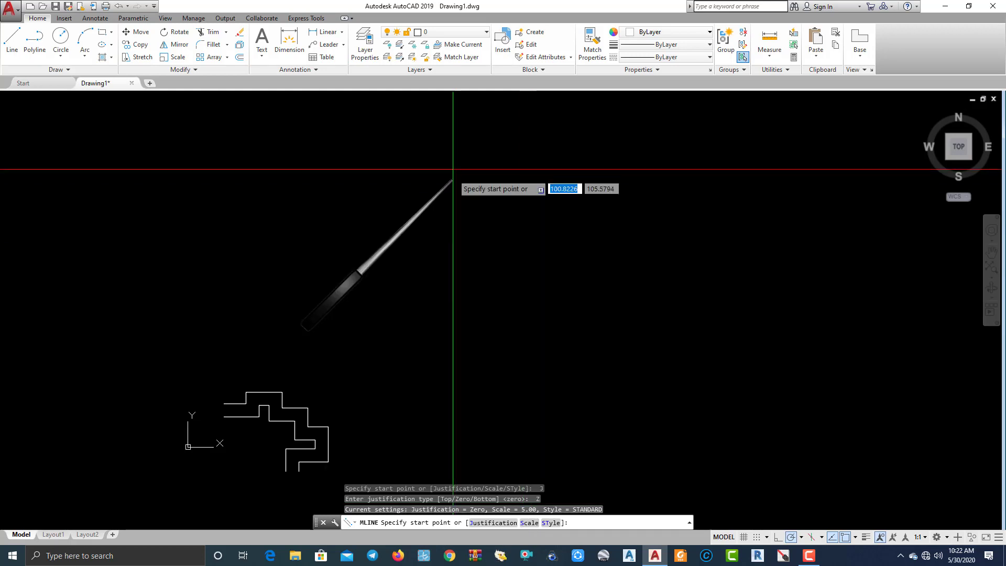
{"action": "type", "text": "s"}
{"action": "key", "text": "Return"}
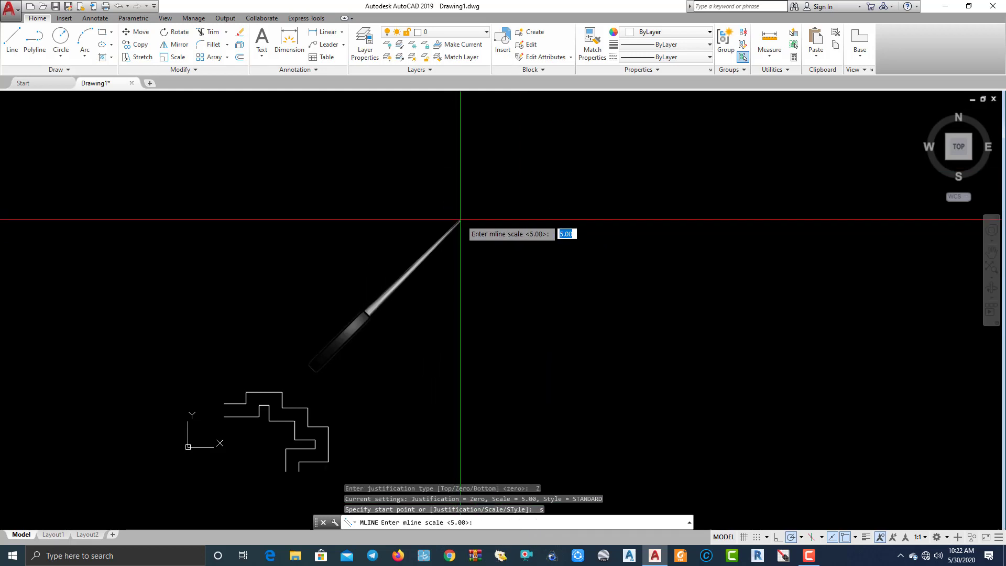
{"action": "type", "text": "5"}
{"action": "key", "text": "Return"}
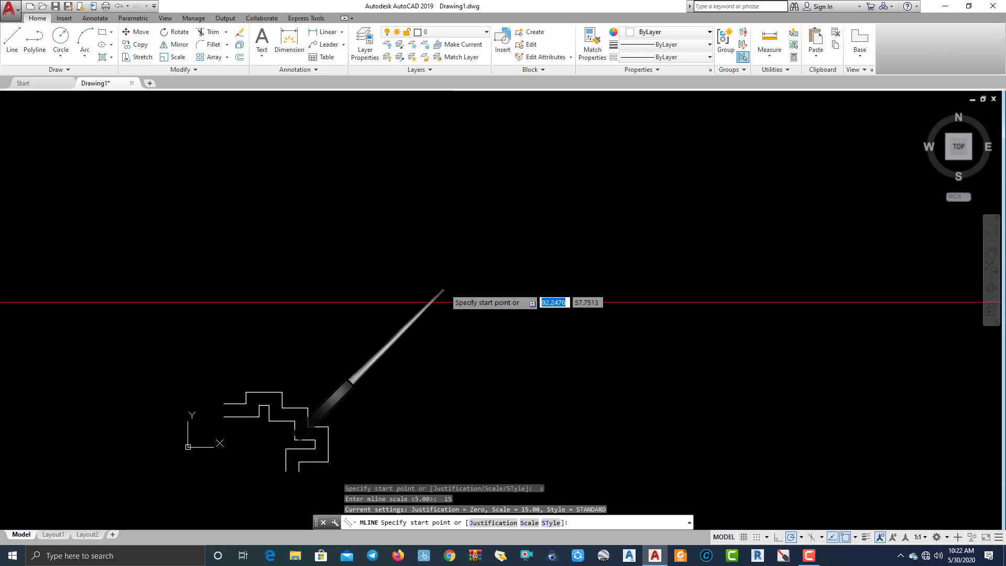
{"action": "left_click", "coordinate": [171, 232]}
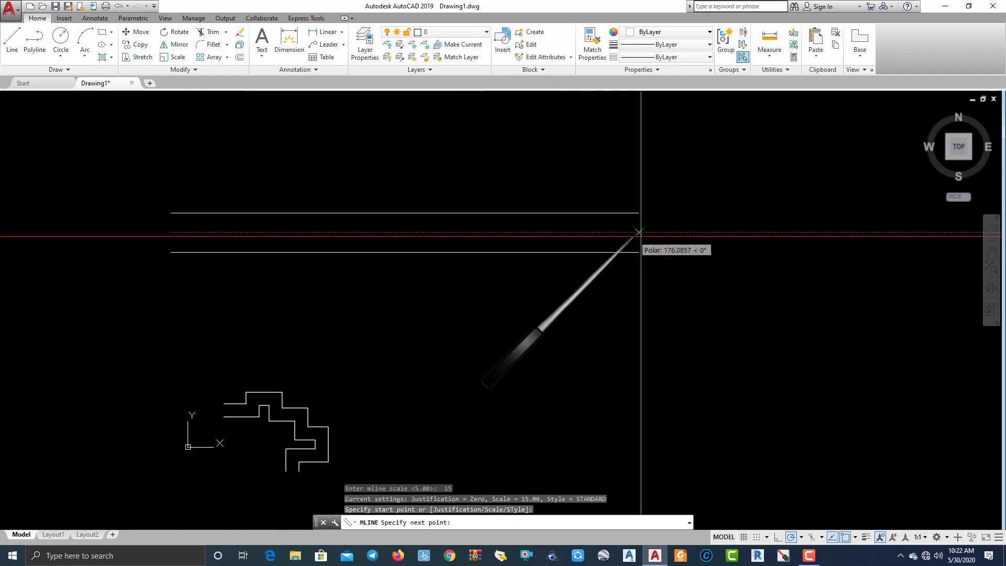
{"action": "left_click", "coordinate": [724, 233]}
{"action": "key", "text": "Return"}
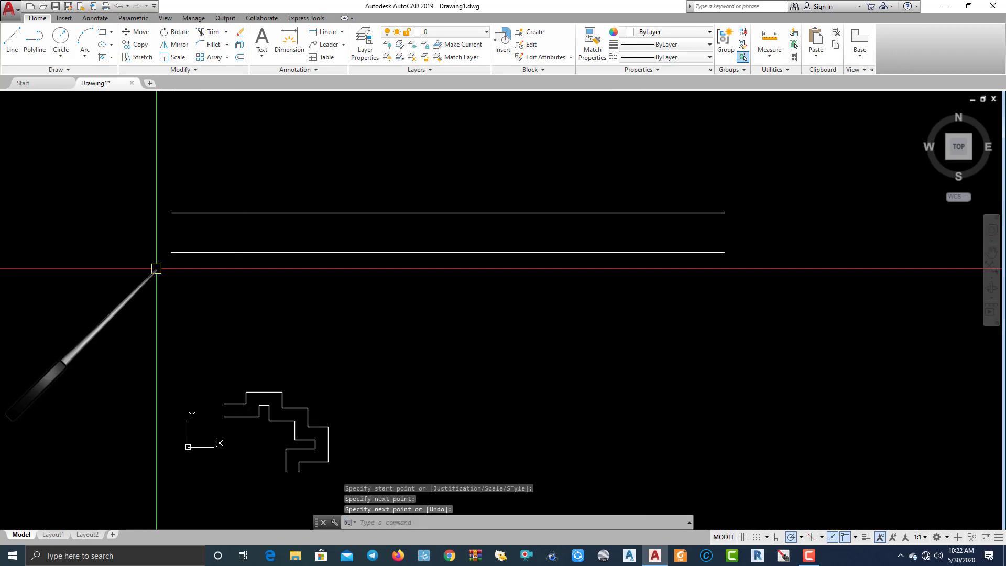
Close its left end with a vertical line between the top and bottom lines.
{"action": "type", "text": "l"}
{"action": "key", "text": "Return"}
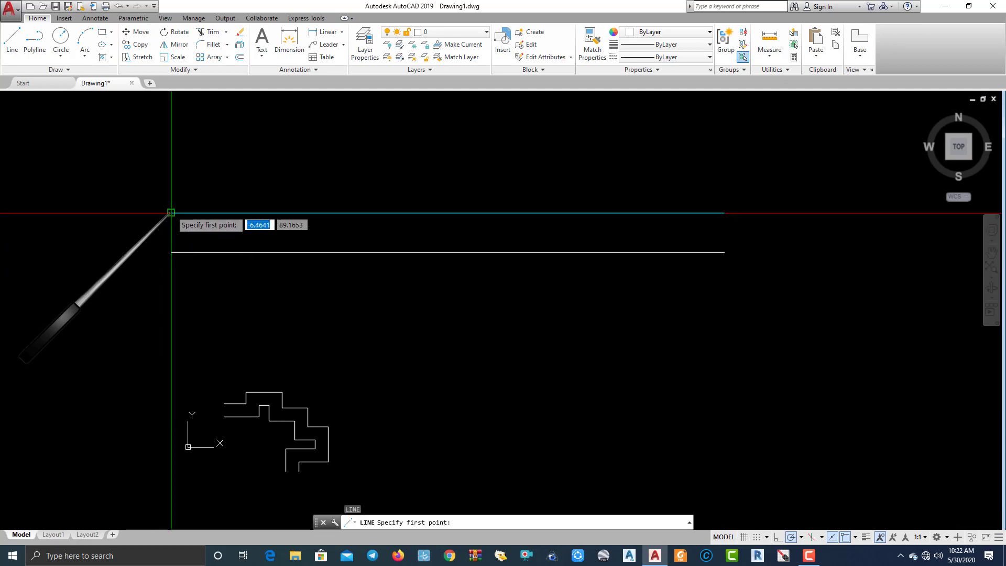
{"action": "left_click", "coordinate": [170, 213]}
{"action": "left_click", "coordinate": [170, 252]}
{"action": "key", "text": "Return"}
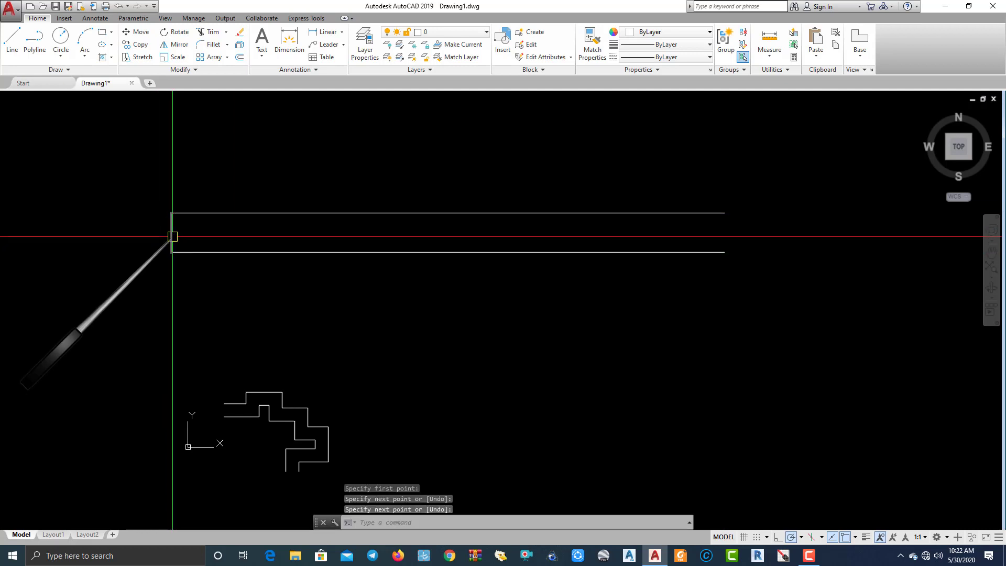
{"action": "scroll", "coordinate": [168, 238], "scroll_direction": "up", "scroll_amount": 4}
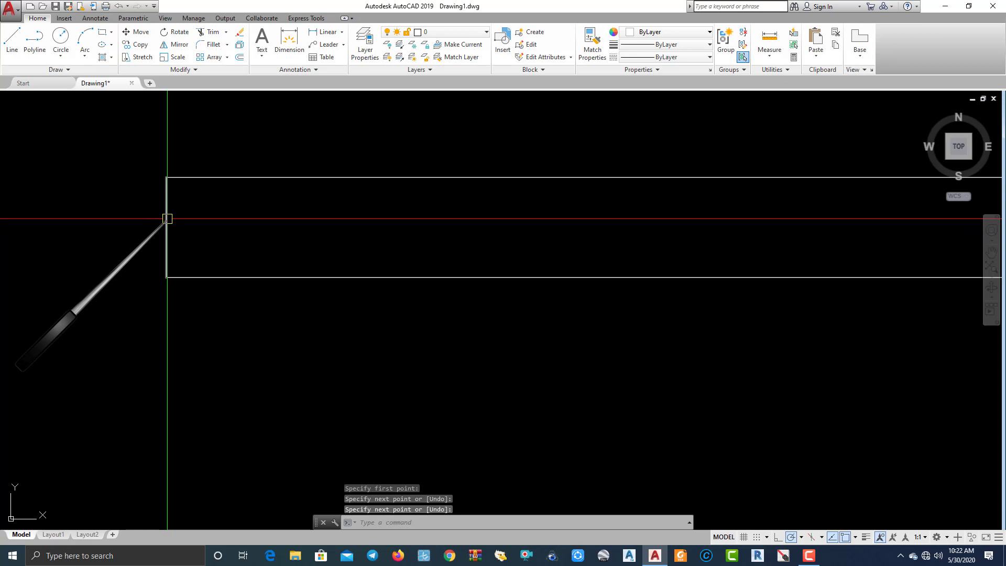
{"action": "scroll", "coordinate": [167, 218], "scroll_direction": "down", "scroll_amount": 2}
{"action": "scroll", "coordinate": [167, 218], "scroll_direction": "down", "scroll_amount": 2}
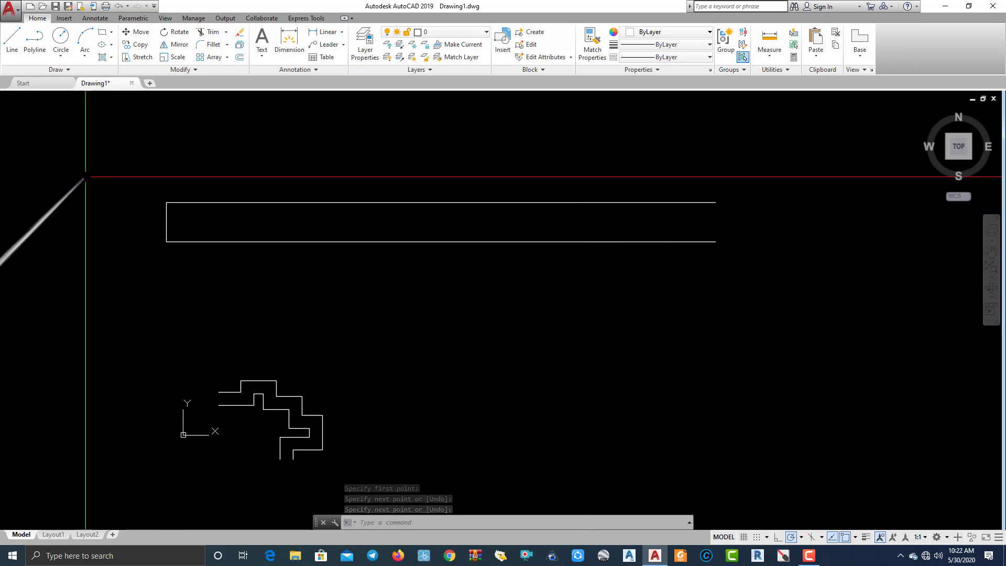
{"action": "scroll", "coordinate": [178, 218], "scroll_direction": "up", "scroll_amount": 3}
{"action": "scroll", "coordinate": [157, 229], "scroll_direction": "down", "scroll_amount": 3}
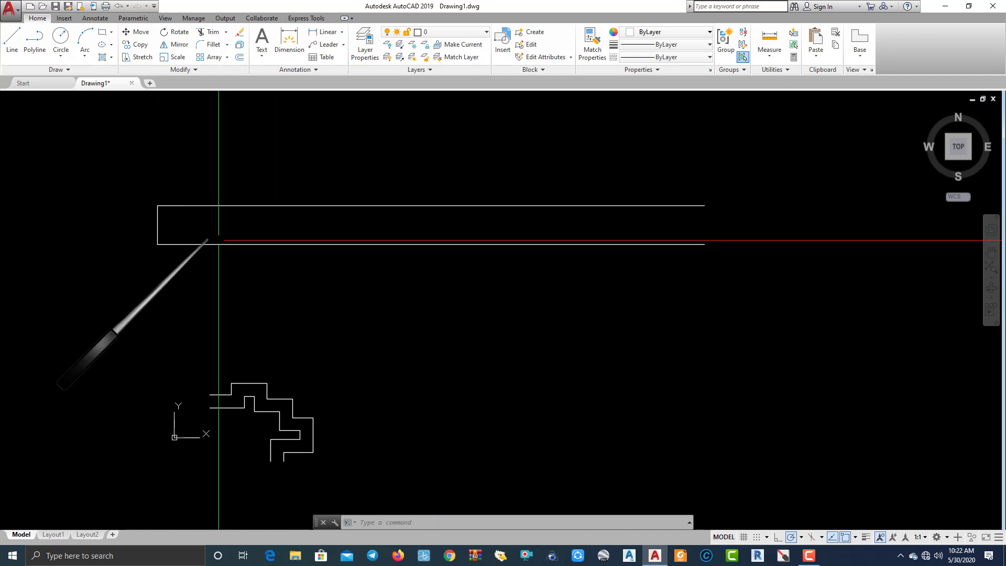
Begin a zero-justified multiline at the rectangle's left edge, then cancel it.
{"action": "type", "text": "ml"}
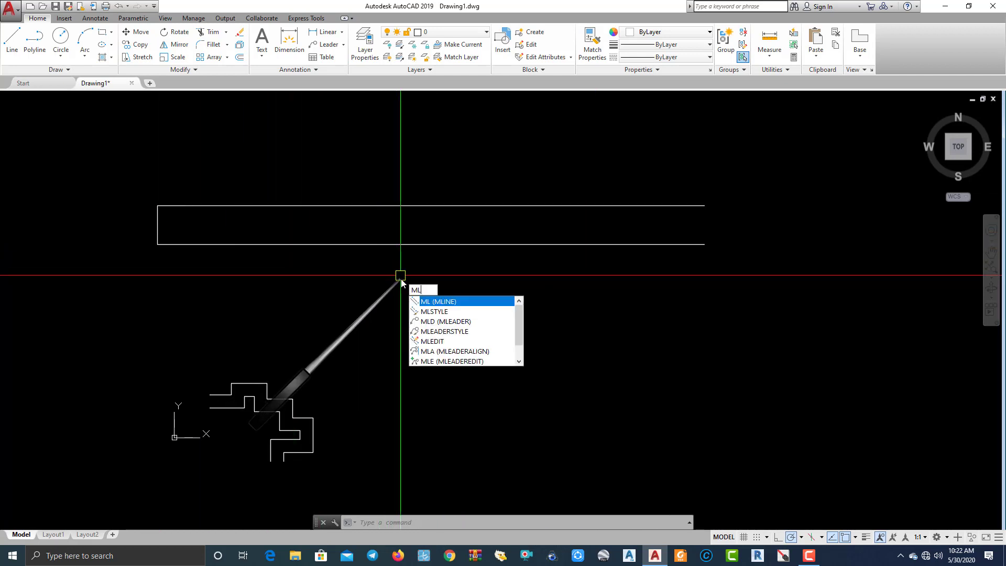
{"action": "key", "text": "Return"}
{"action": "type", "text": "j"}
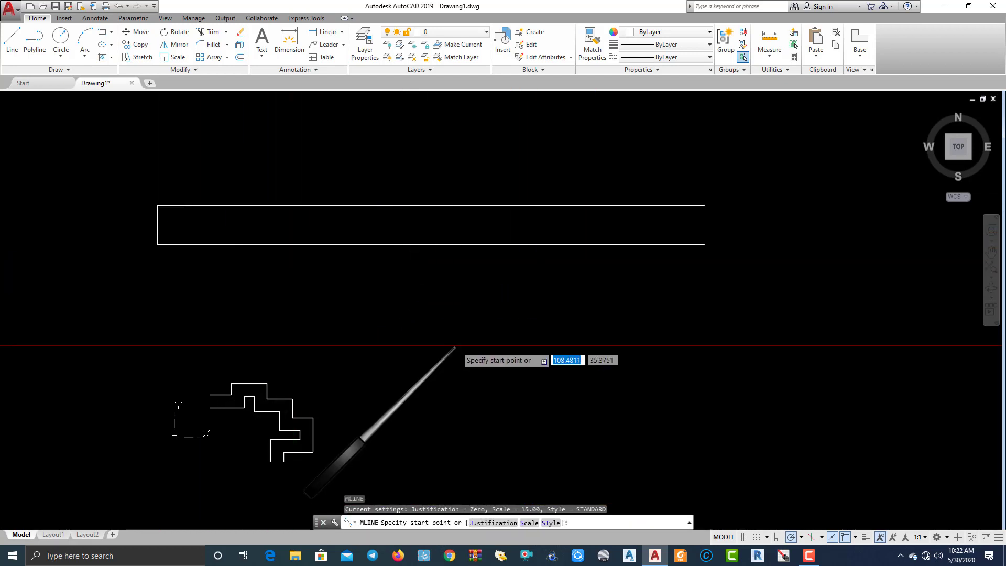
{"action": "key", "text": "Return"}
{"action": "key", "text": "Return"}
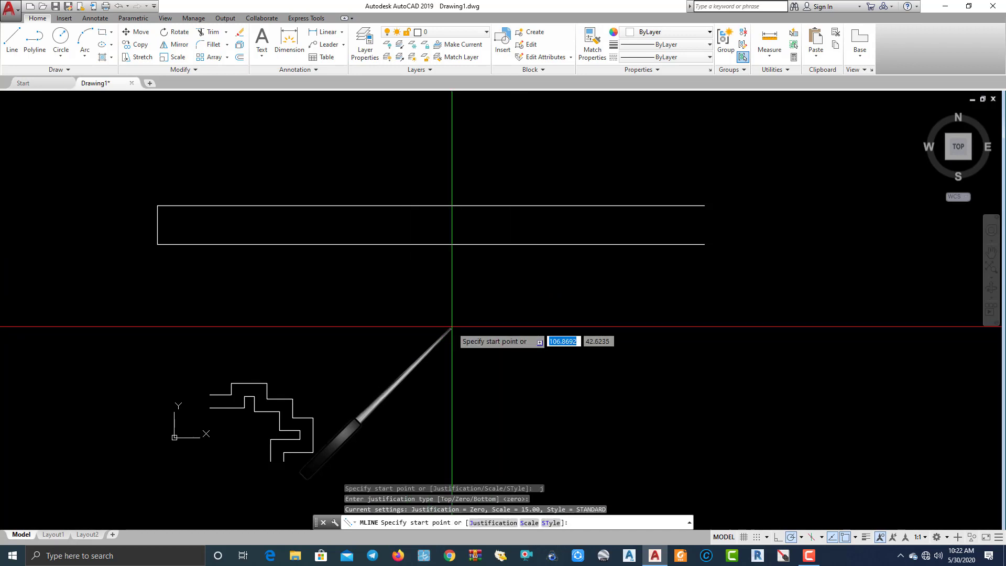
{"action": "type", "text": "3"}
{"action": "key", "text": "Return"}
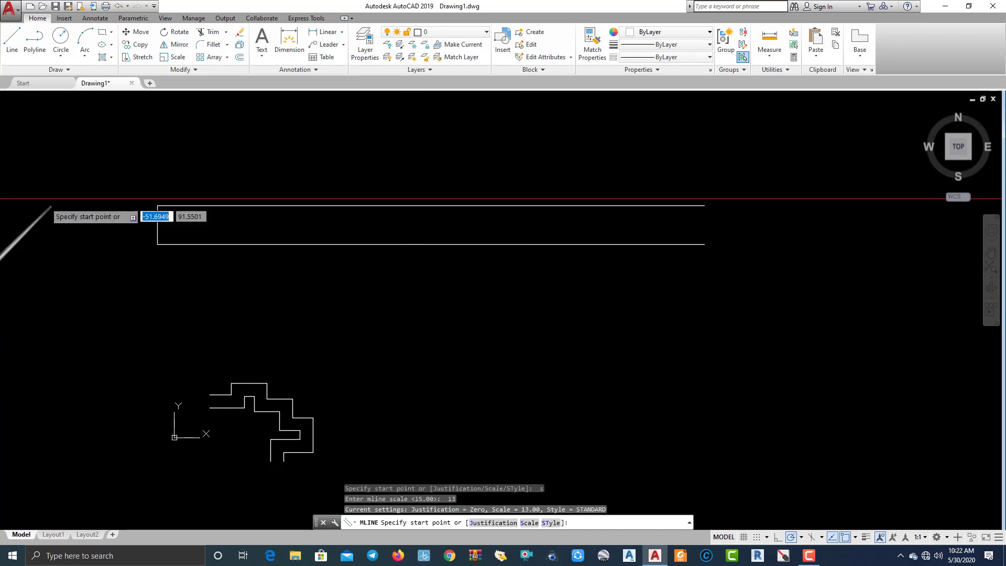
{"action": "left_click", "coordinate": [157, 225]}
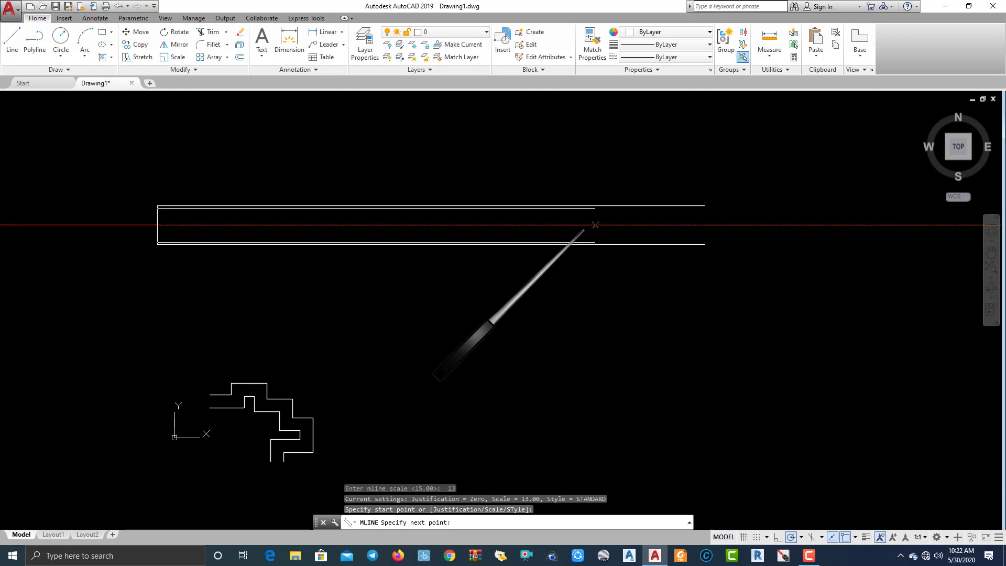
{"action": "key", "text": "Escape"}
{"action": "type", "text": "ML"}
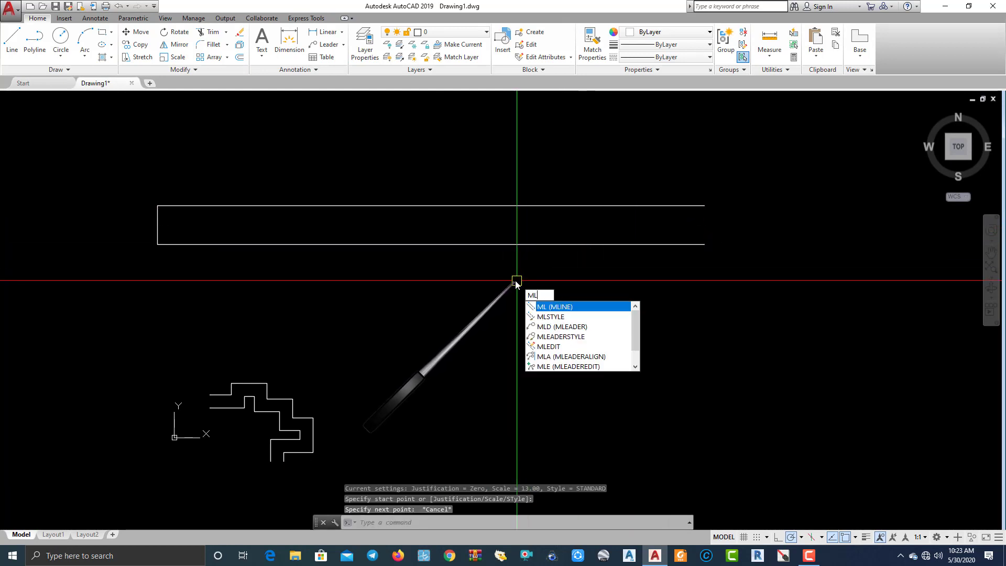
Redraw the Zero-justified, scale-12 multiline from the rectangle's left edge to its right end.
{"action": "key", "text": "Return"}
{"action": "type", "text": "j"}
{"action": "key", "text": "Return"}
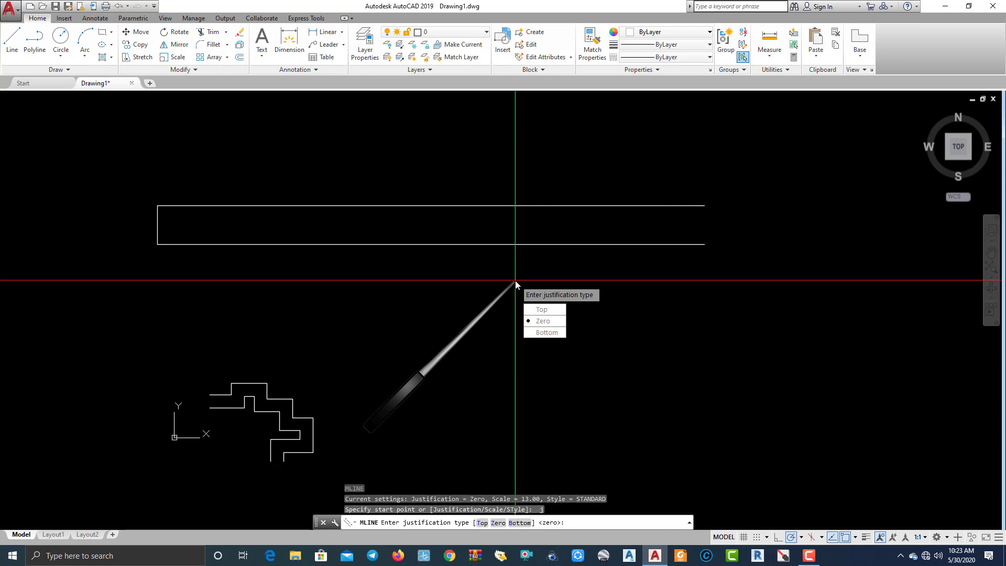
{"action": "left_click", "coordinate": [542, 320]}
{"action": "type", "text": "12"}
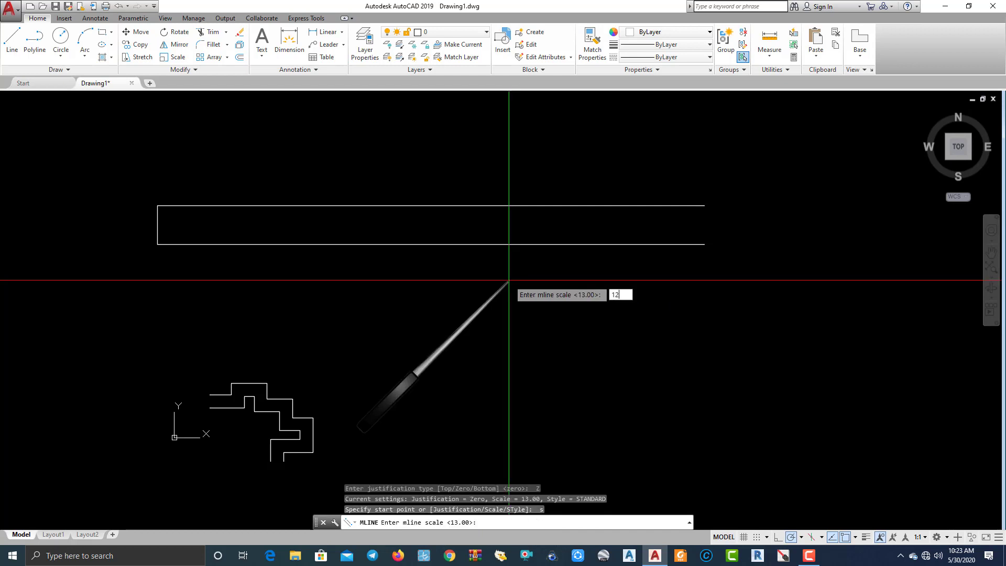
{"action": "key", "text": "Return"}
{"action": "left_click", "coordinate": [158, 225]}
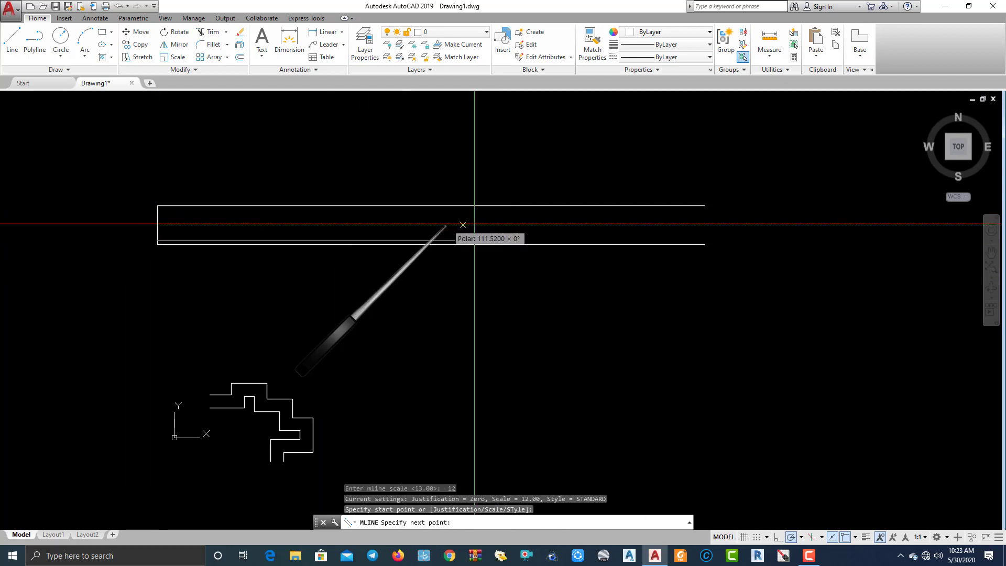
{"action": "left_click", "coordinate": [706, 225]}
{"action": "key", "text": "Return"}
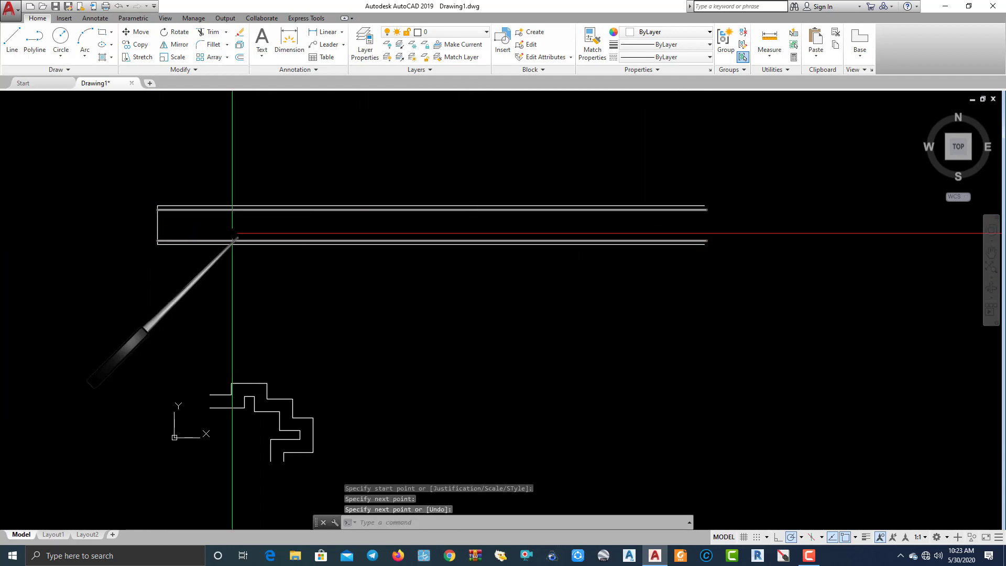
{"action": "scroll", "coordinate": [220, 230], "scroll_direction": "up", "scroll_amount": 4}
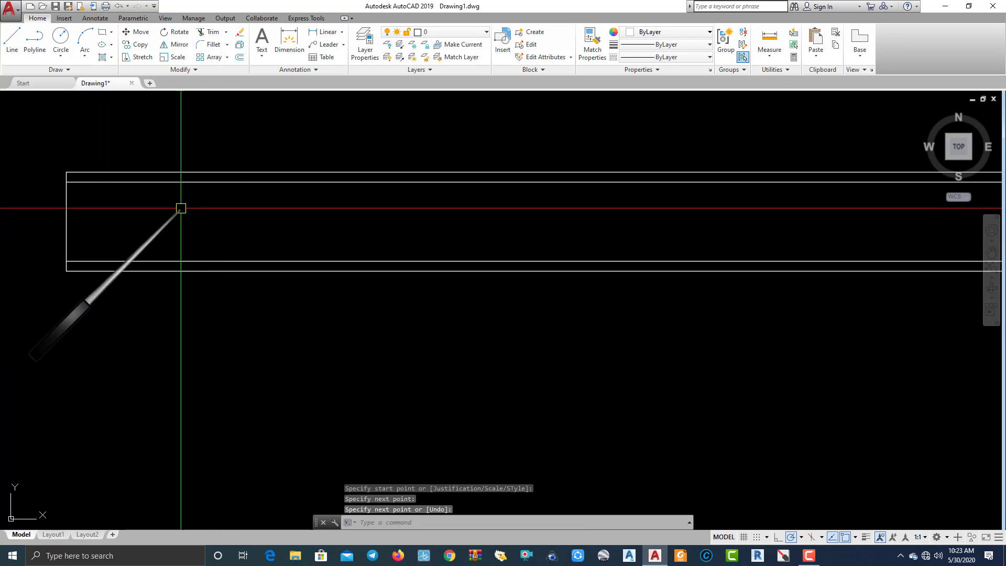
{"action": "scroll", "coordinate": [183, 210], "scroll_direction": "down", "scroll_amount": 4}
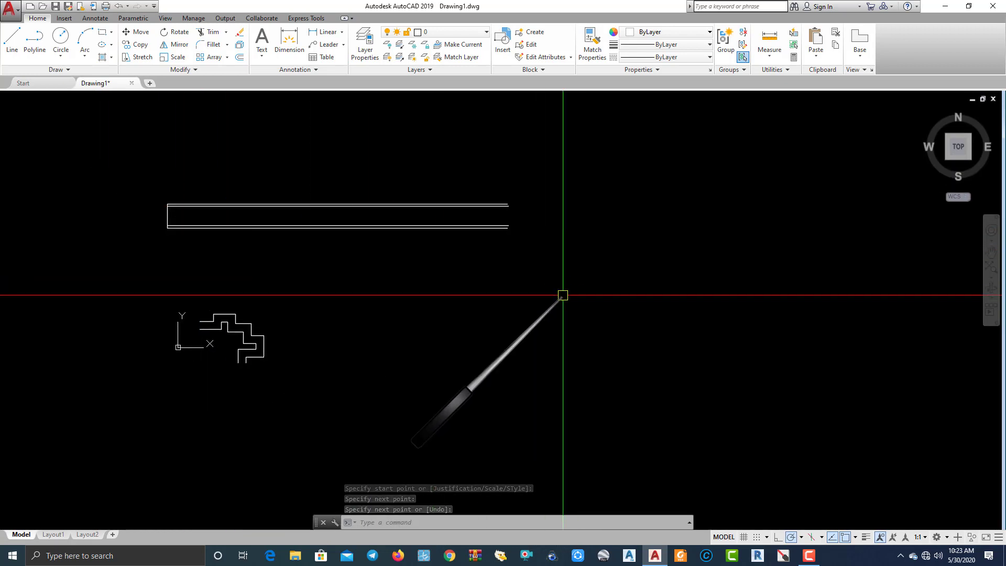
{"action": "middle_click_drag", "start_coordinate": [281, 301], "coordinate": [327, 319]}
{"action": "scroll", "coordinate": [283, 281], "scroll_direction": "up", "scroll_amount": 2}
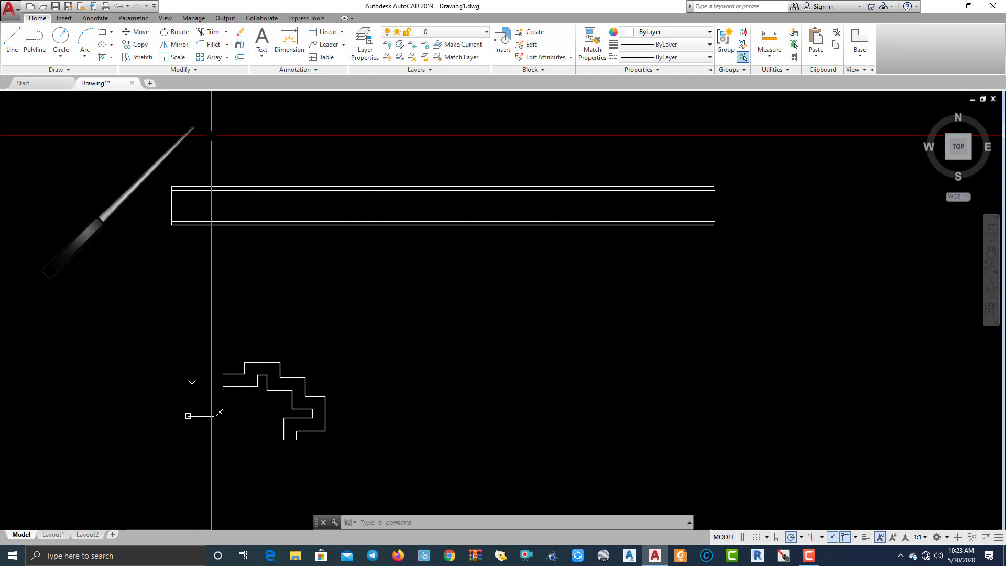
Erase the zigzag wall and the rectangle, then bring up the Multiline Style dialog.
{"action": "left_click", "coordinate": [398, 448]}
{"action": "left_click", "coordinate": [235, 330]}
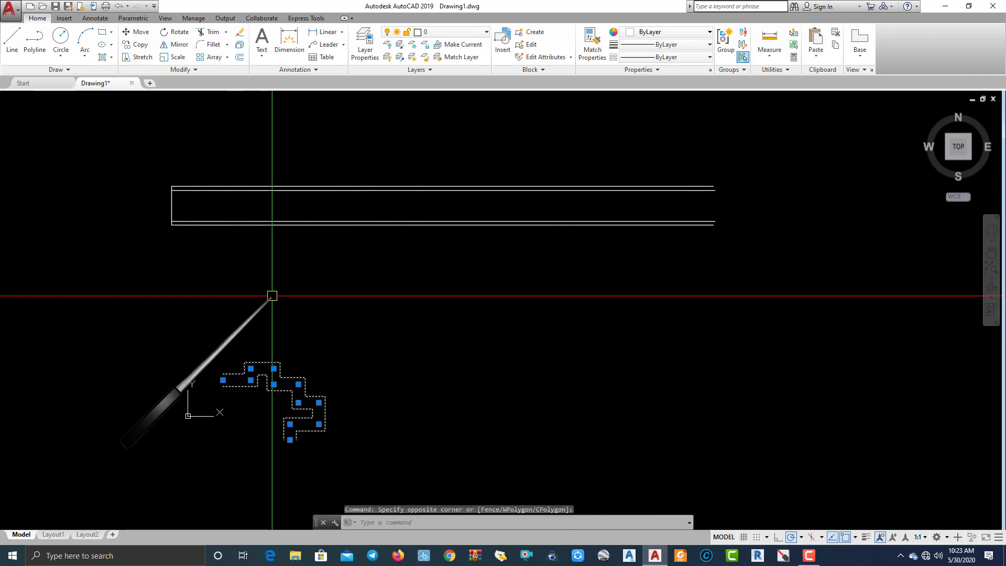
{"action": "type", "text": "e"}
{"action": "key", "text": "Return"}
{"action": "left_click", "coordinate": [266, 269]}
{"action": "left_click", "coordinate": [128, 152]}
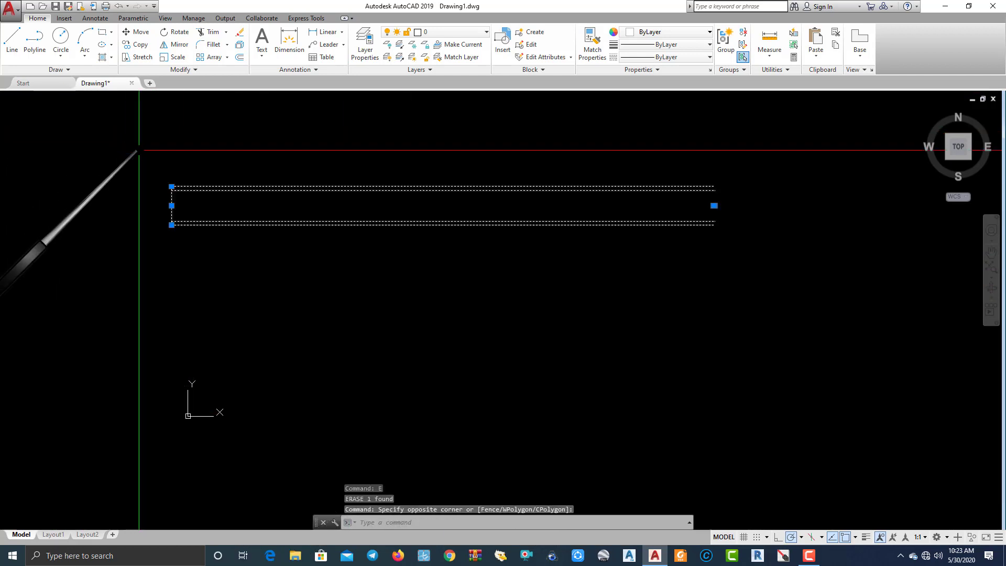
{"action": "type", "text": "e"}
{"action": "key", "text": "Return"}
{"action": "type", "text": "MLST"}
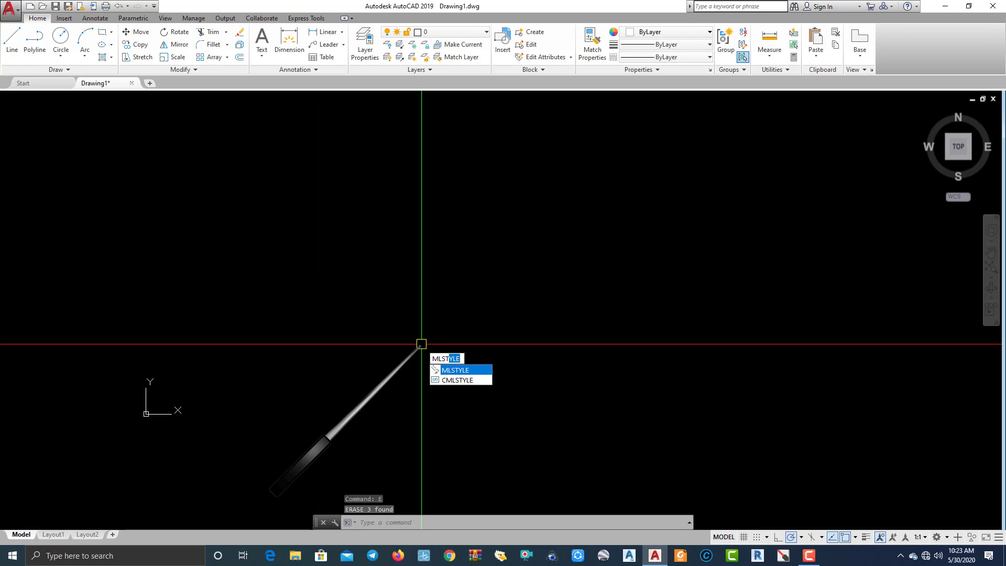
{"action": "key", "text": "Return"}
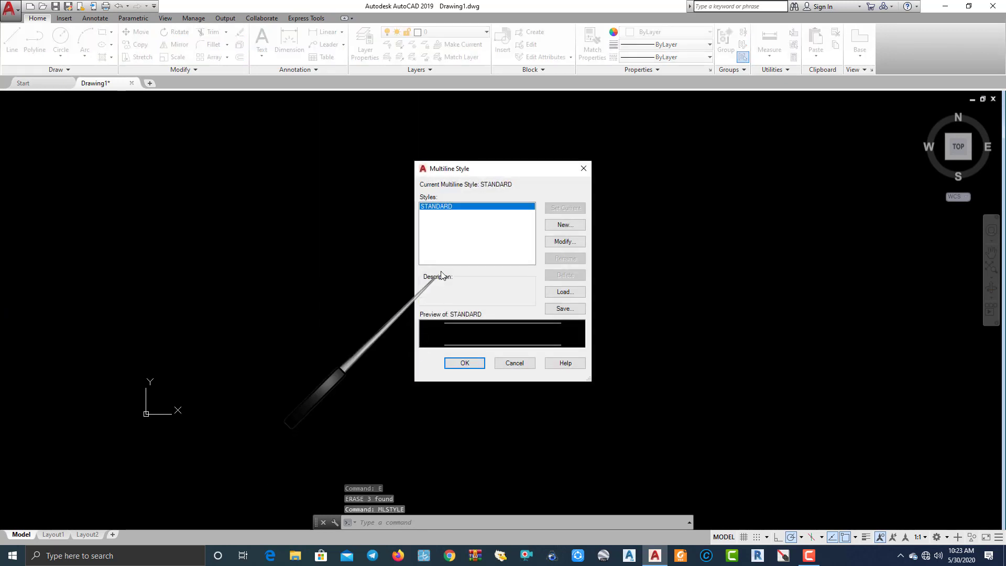
{"action": "left_click_drag", "start_coordinate": [481, 177], "coordinate": [398, 128]}
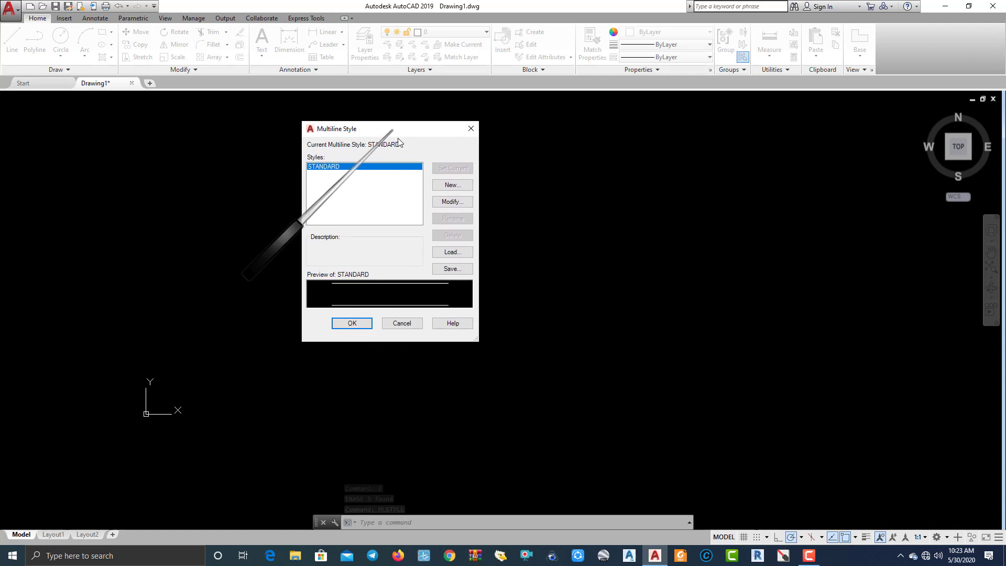
Open STANDARD for modification, review its ±0.5 ByLayer lines, and cancel without changes.
{"action": "left_click", "coordinate": [452, 202]}
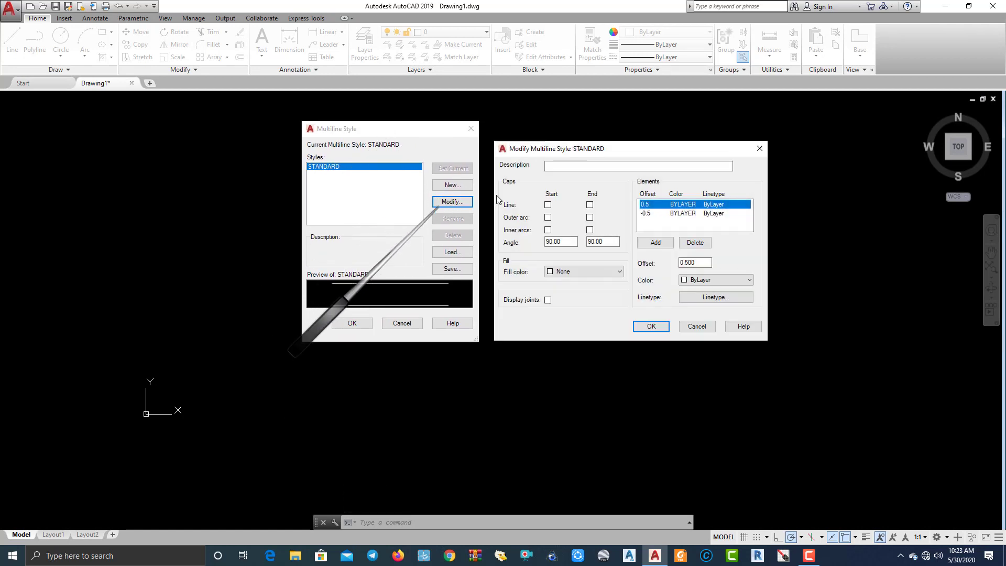
{"action": "left_click_drag", "start_coordinate": [541, 151], "coordinate": [527, 129]}
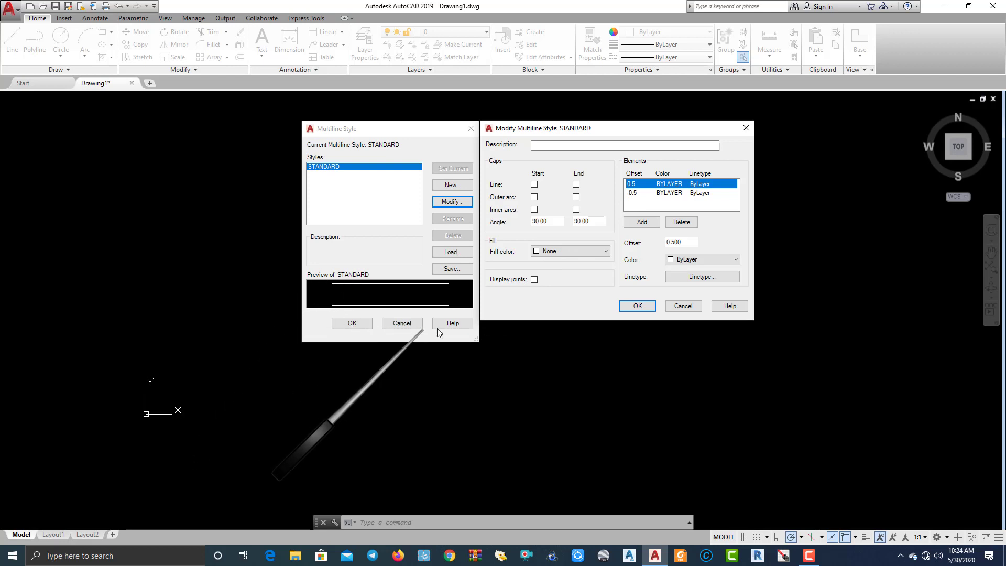
{"action": "left_click", "coordinate": [683, 306]}
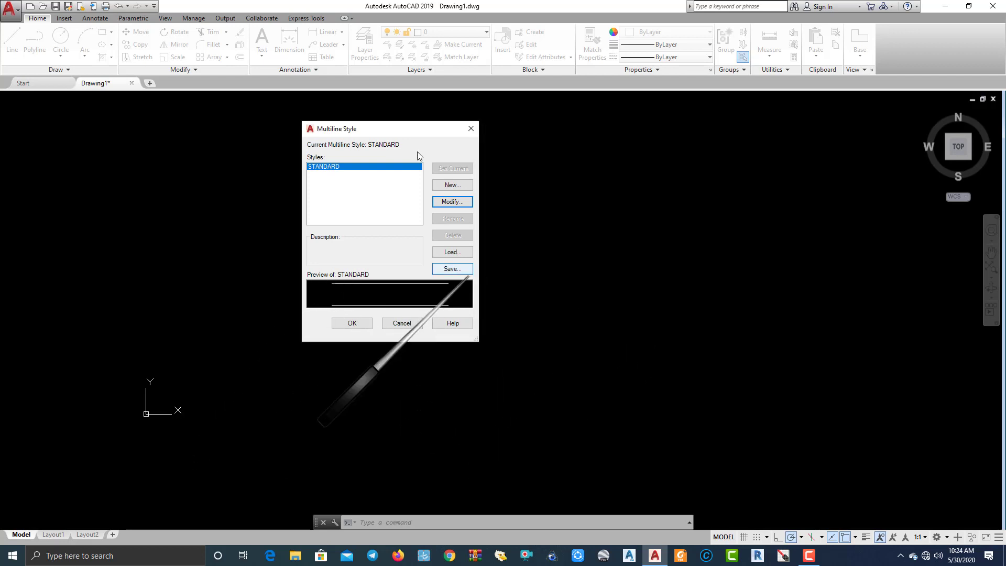
Start a new multiline style named STYLE1.
{"action": "left_click_drag", "start_coordinate": [347, 131], "coordinate": [302, 127]}
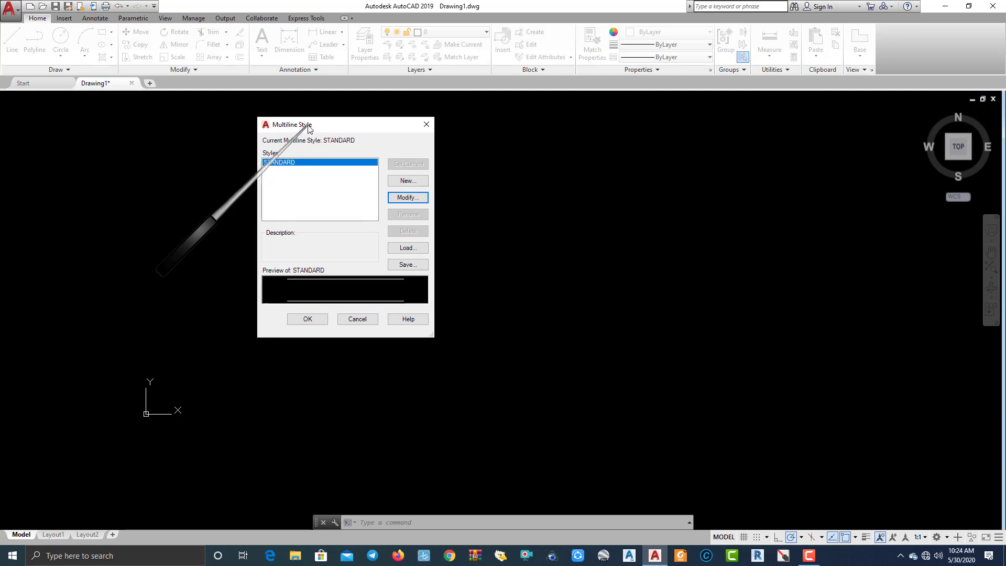
{"action": "left_click", "coordinate": [408, 181]}
{"action": "type", "text": "style"}
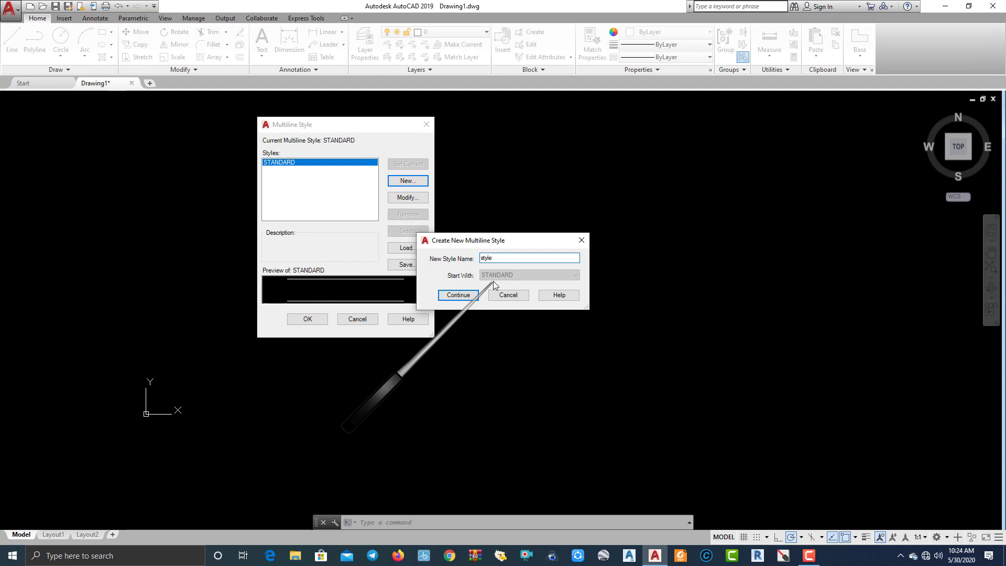
{"action": "type", "text": "1"}
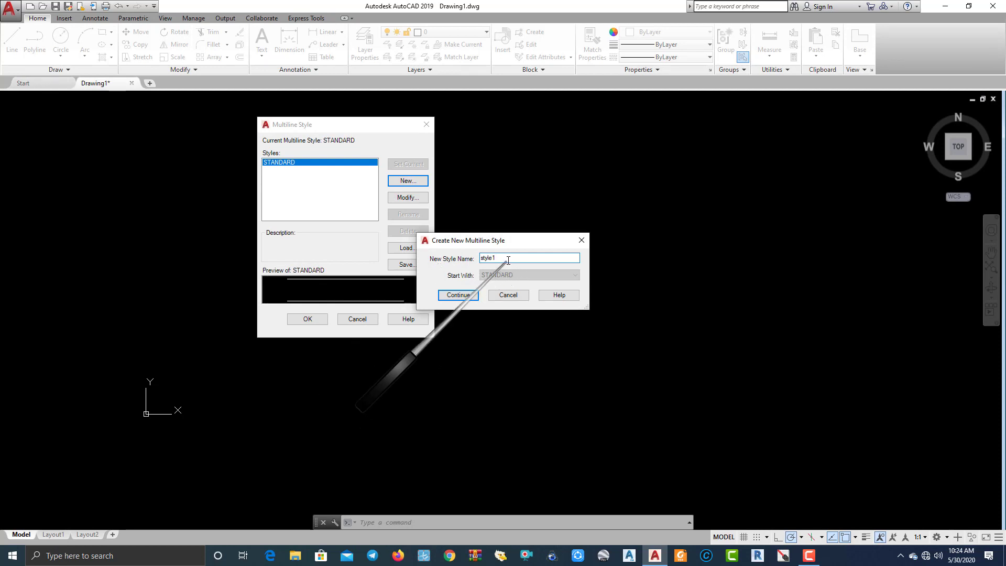
{"action": "left_click", "coordinate": [474, 294]}
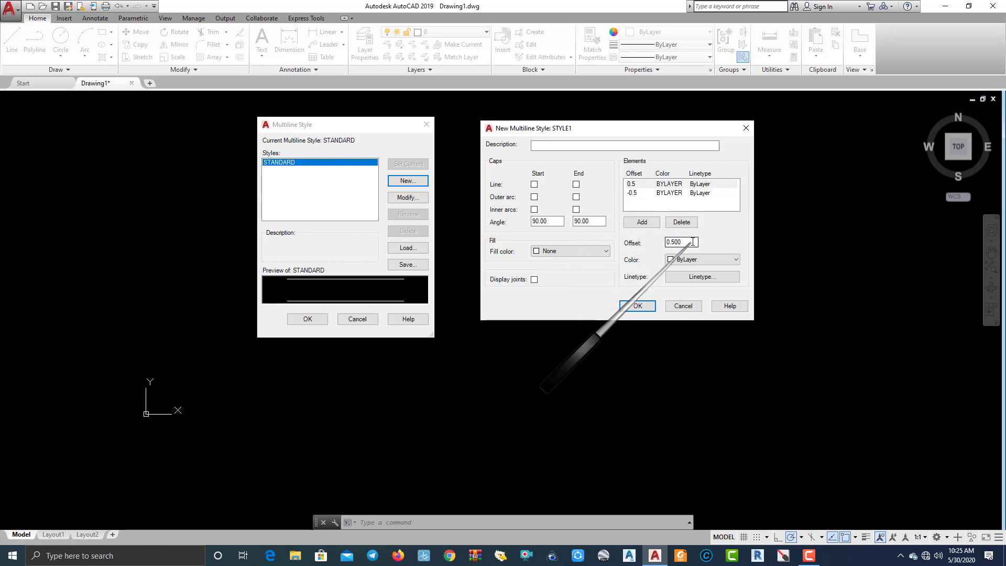
Change the element offsets from 0.5 and -0.5 to 5 and -5.
{"action": "left_click_drag", "start_coordinate": [692, 242], "coordinate": [616, 241]}
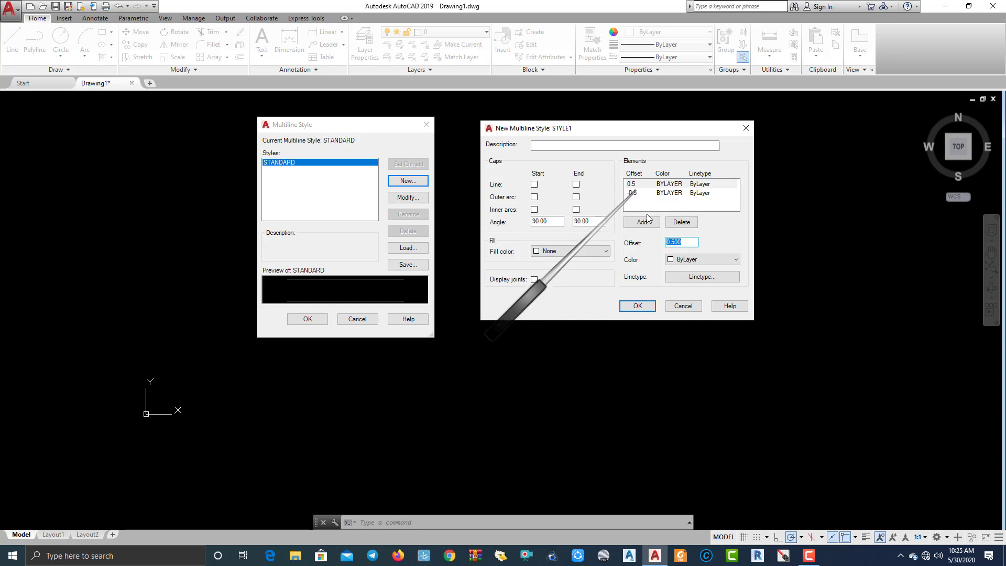
{"action": "left_click", "coordinate": [633, 183]}
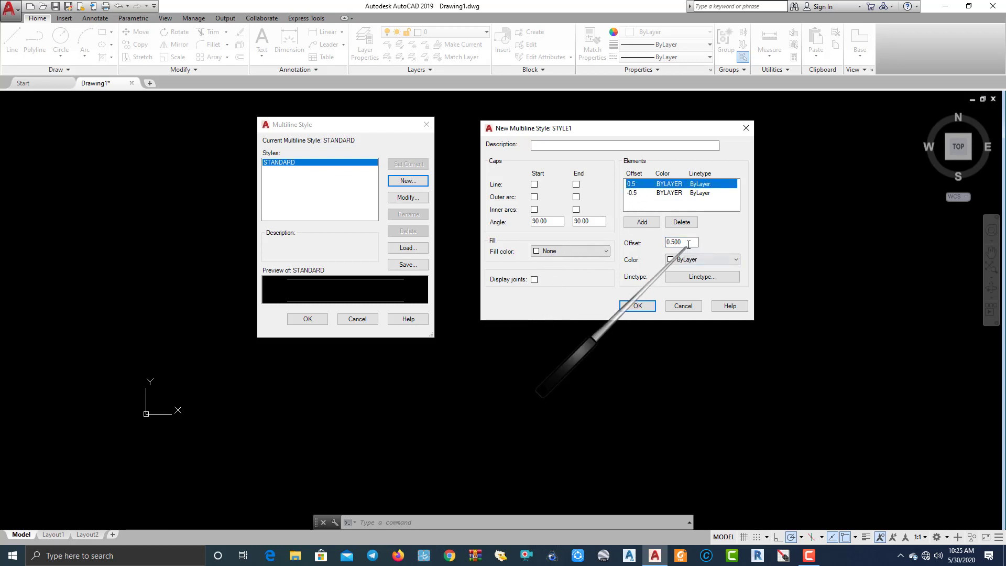
{"action": "left_click_drag", "start_coordinate": [688, 242], "coordinate": [652, 238]}
{"action": "type", "text": "5"}
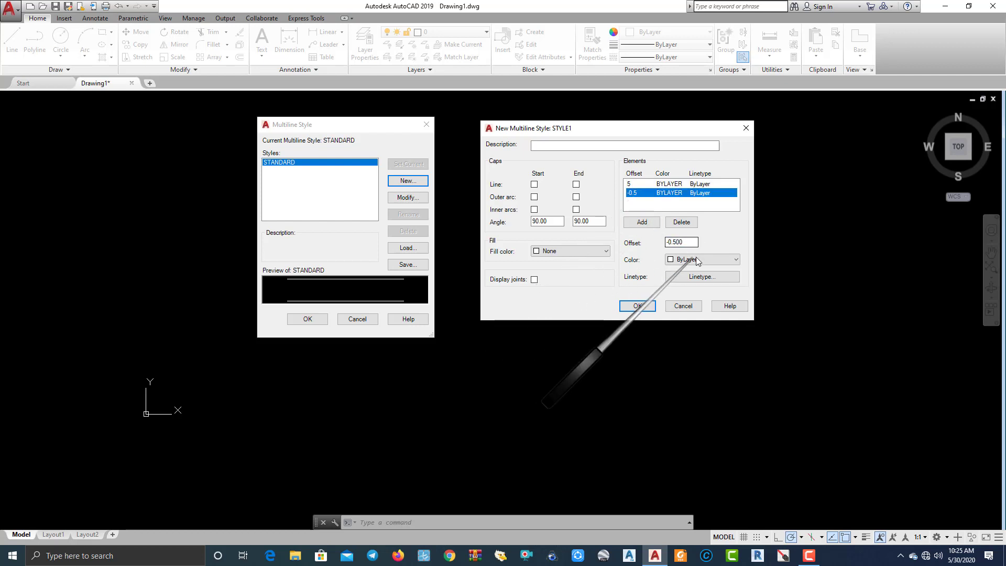
{"action": "left_click_drag", "start_coordinate": [691, 242], "coordinate": [674, 244]}
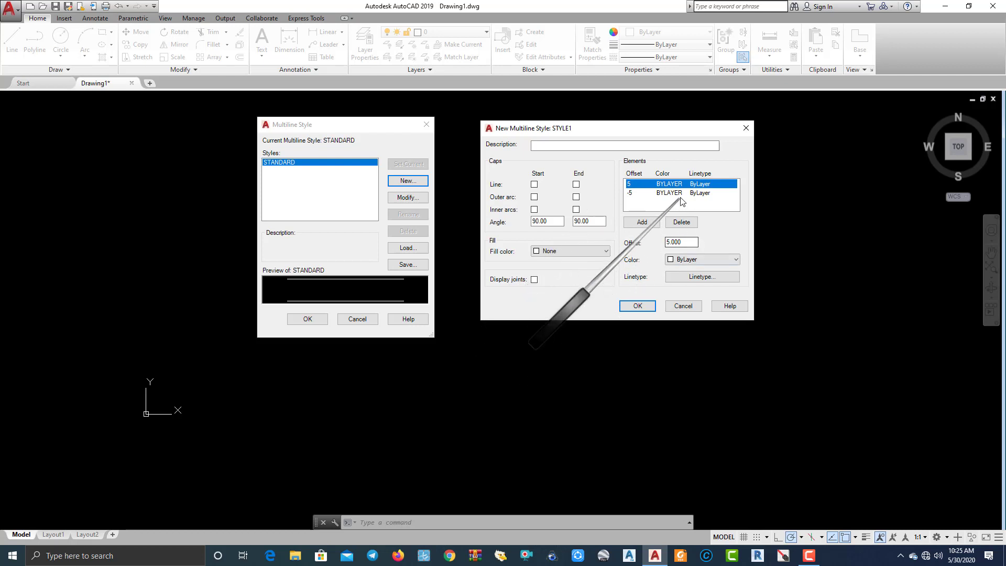
Set both the 5 and -5 elements to Green.
{"action": "left_click", "coordinate": [723, 260]}
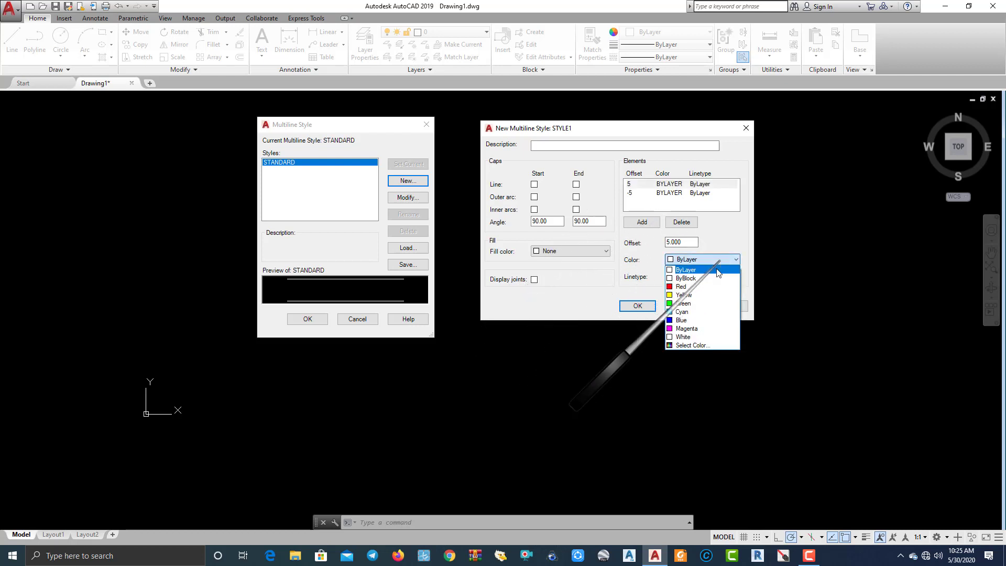
{"action": "left_click", "coordinate": [681, 302]}
{"action": "left_click", "coordinate": [667, 194]}
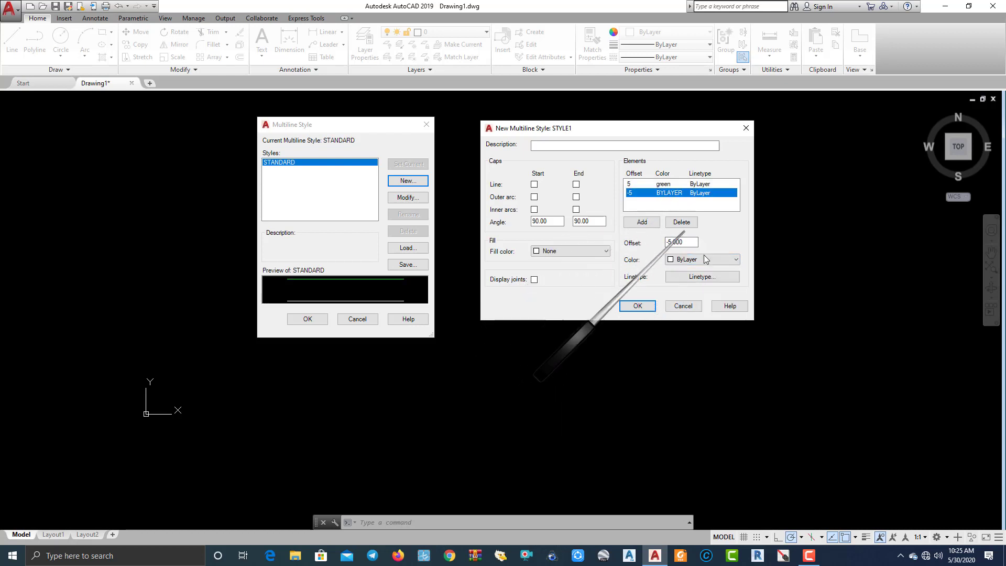
{"action": "left_click", "coordinate": [715, 263]}
{"action": "left_click", "coordinate": [682, 304]}
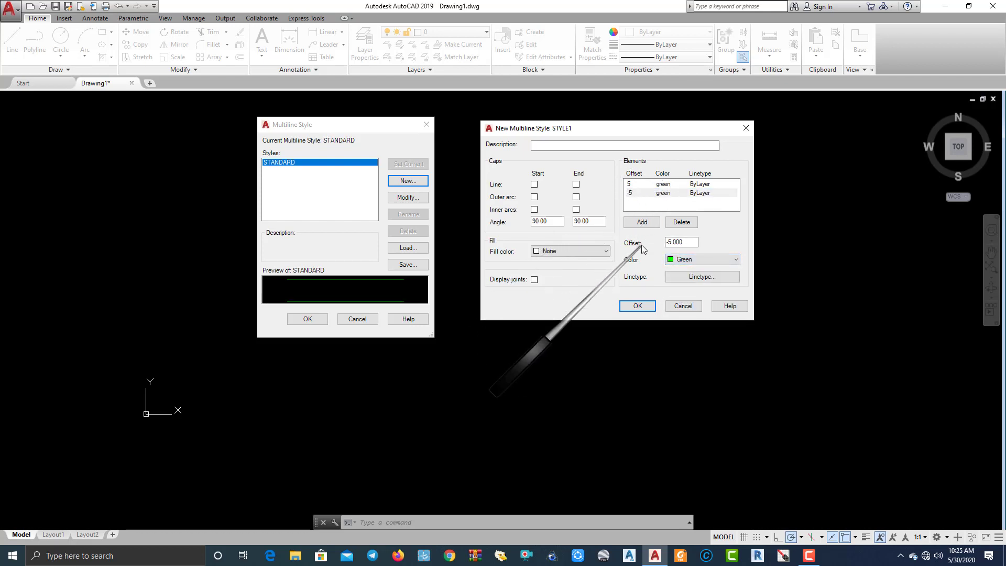
Confirm STYLE1, select it as the current multiline style, and close Multiline Style.
{"action": "left_click", "coordinate": [638, 306]}
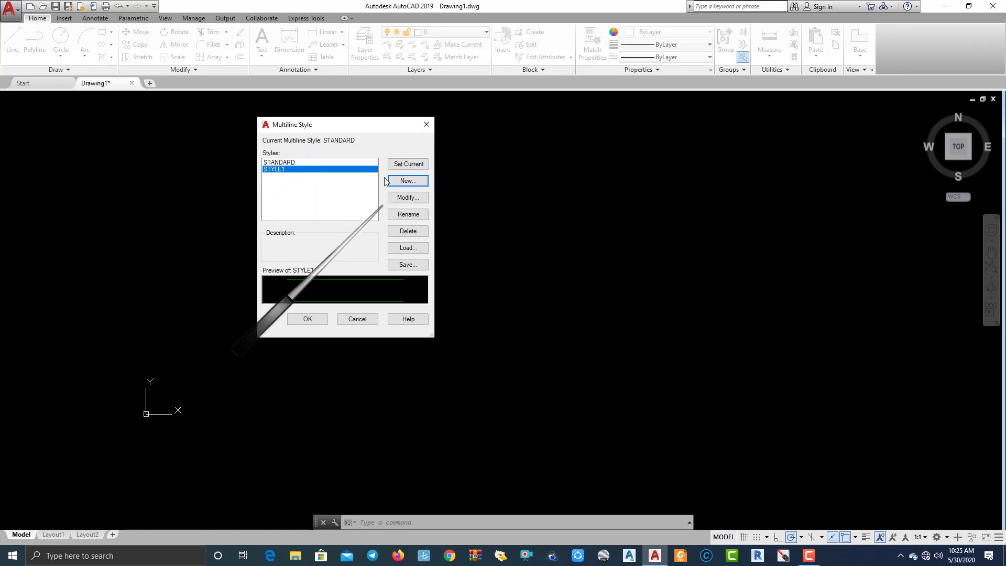
{"action": "left_click_drag", "start_coordinate": [358, 128], "coordinate": [487, 156]}
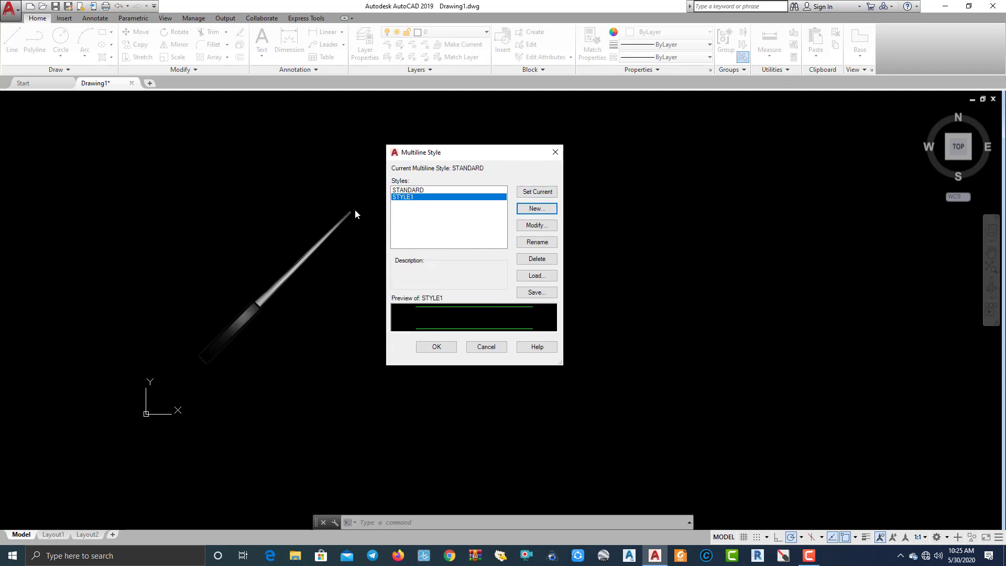
{"action": "left_click", "coordinate": [398, 191]}
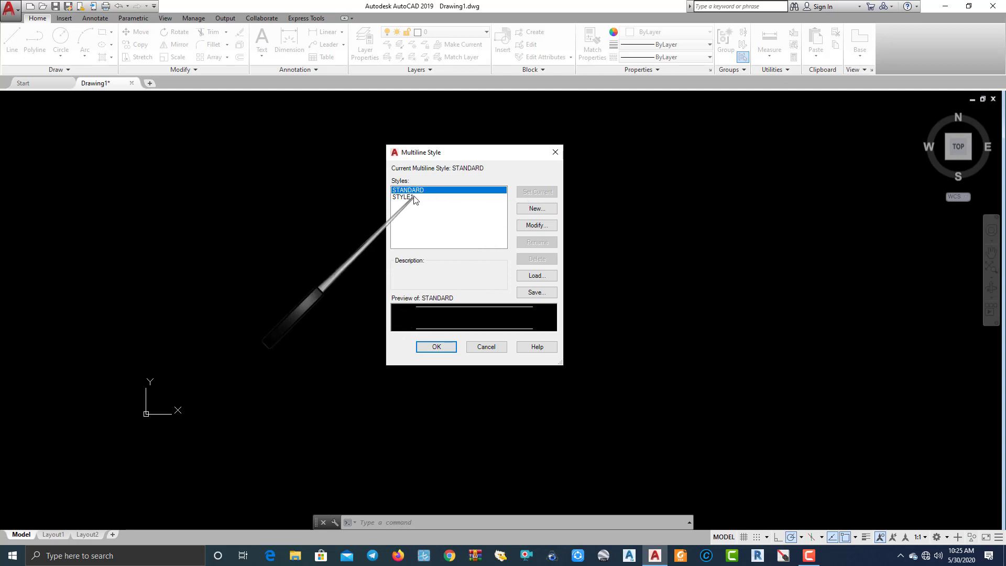
{"action": "left_click", "coordinate": [411, 197]}
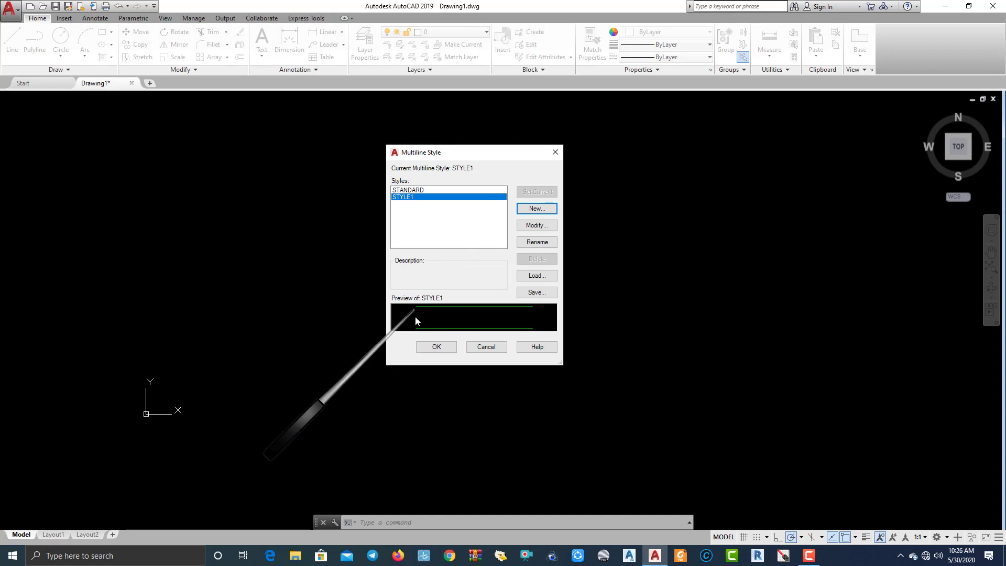
{"action": "left_click", "coordinate": [426, 347]}
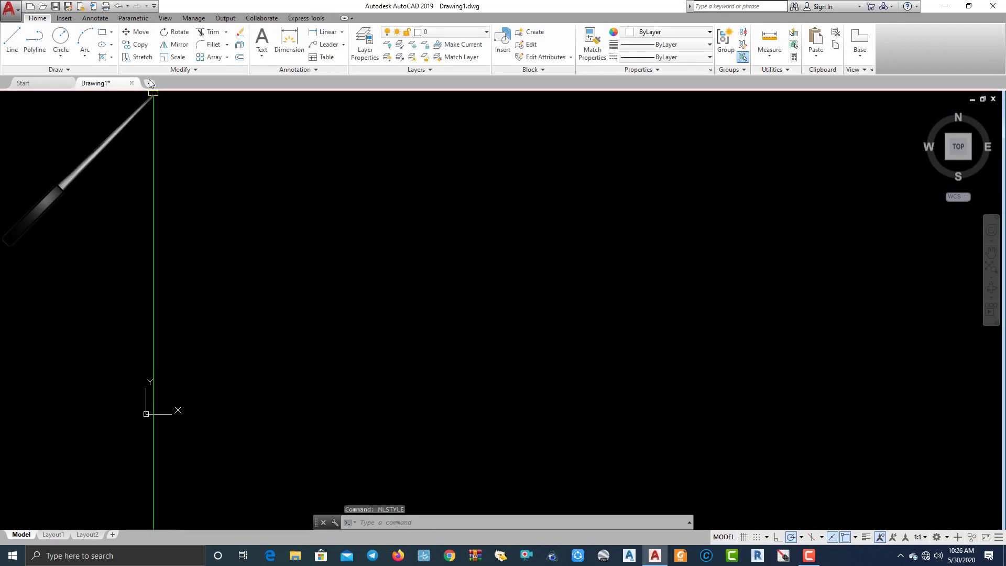
Draw a three-point stepped STYLE1 multiline at scale 1 with zero justification.
{"action": "type", "text": "m"}
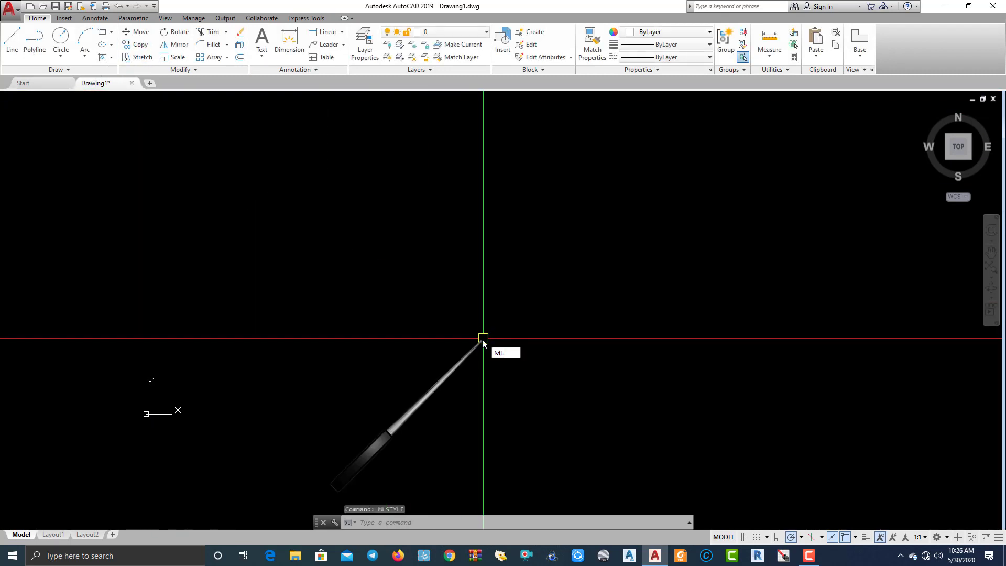
{"action": "key", "text": "Return"}
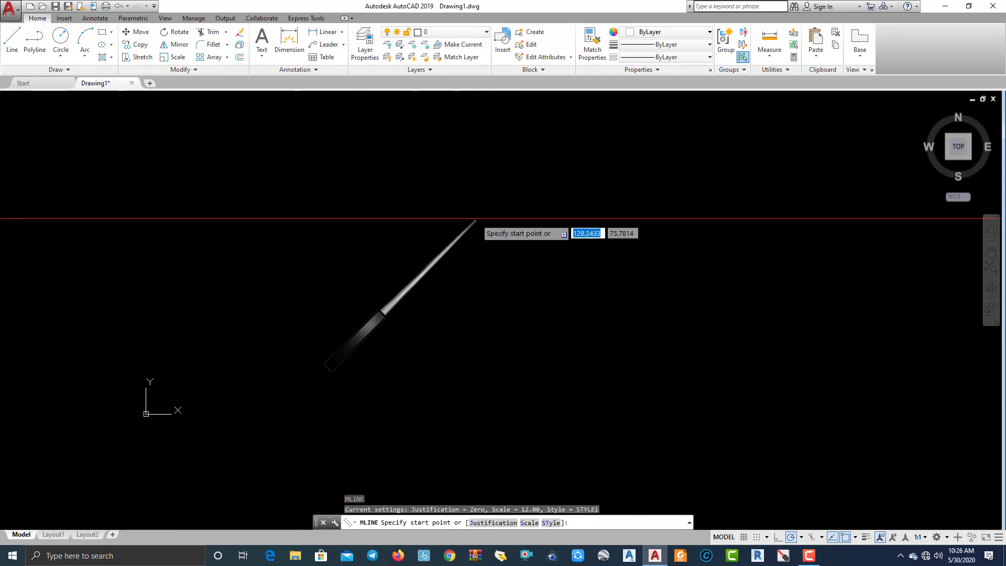
{"action": "type", "text": "j"}
{"action": "key", "text": "Return"}
{"action": "left_click", "coordinate": [495, 253]}
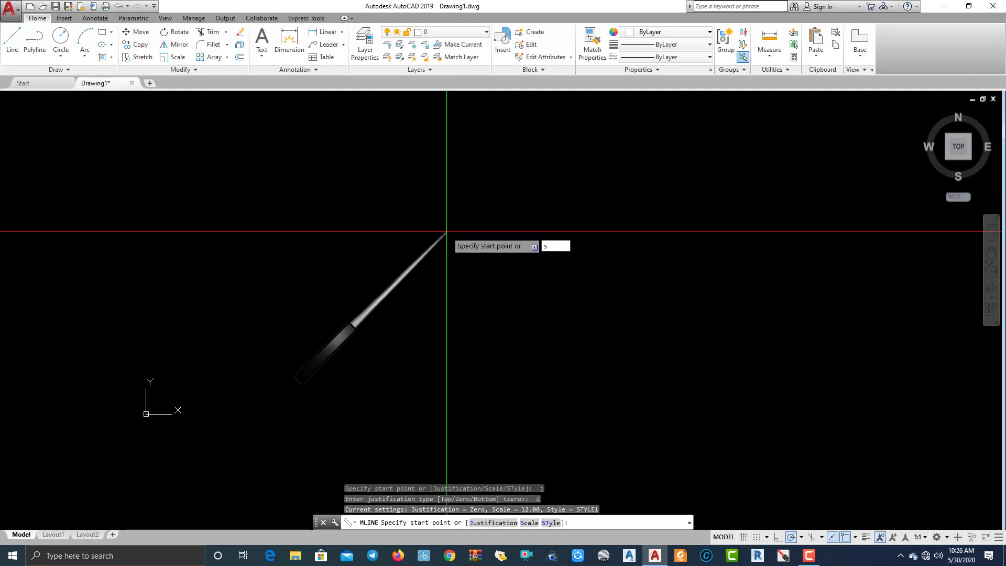
{"action": "key", "text": "Return"}
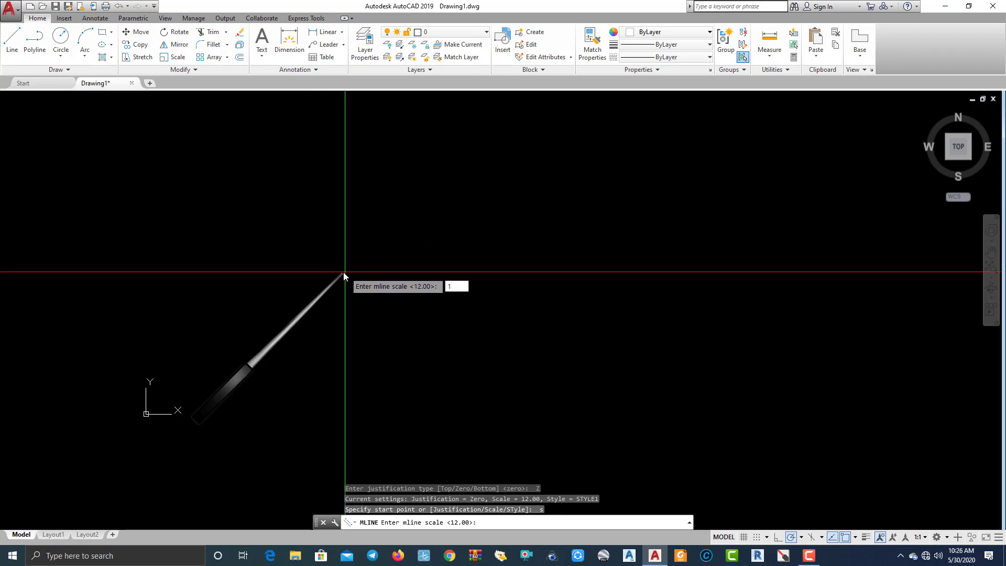
{"action": "key", "text": "Return"}
{"action": "left_click", "coordinate": [259, 303]}
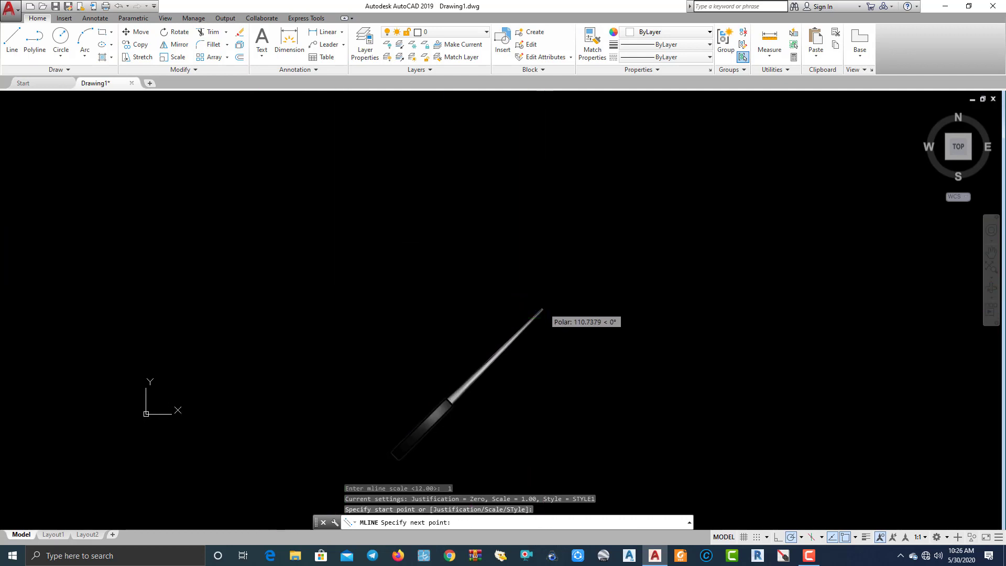
{"action": "left_click", "coordinate": [542, 309]}
{"action": "left_click", "coordinate": [541, 204]}
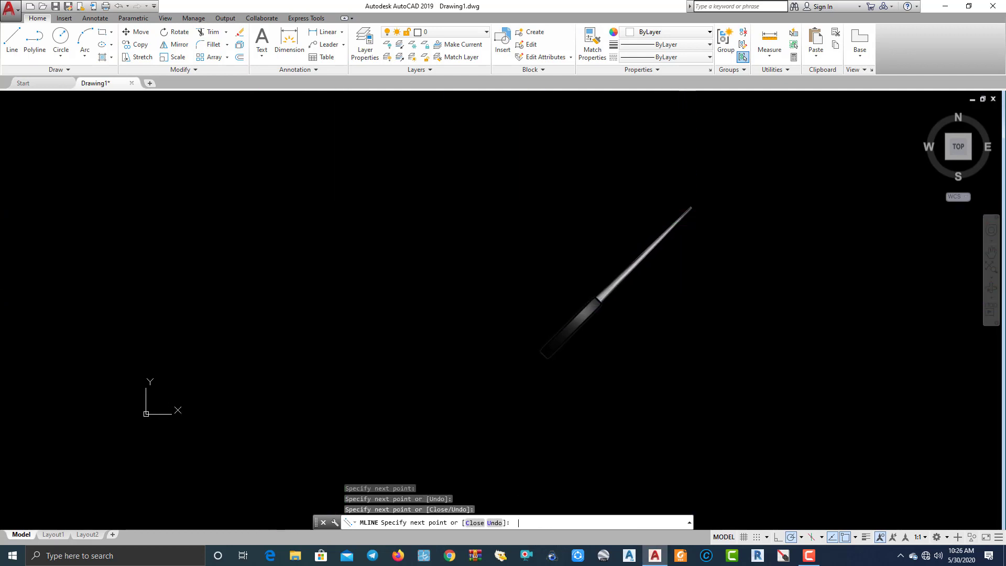
{"action": "key", "text": "Return"}
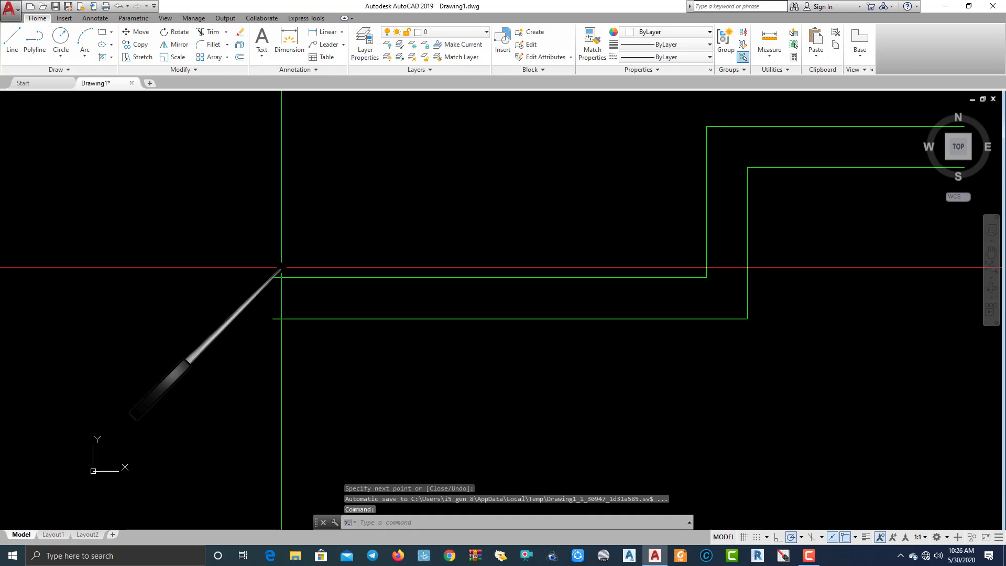
Draw a straight horizontal multiline at scale 10 below the stepped wall.
{"action": "middle_click_drag", "start_coordinate": [357, 307], "coordinate": [281, 336]}
{"action": "type", "text": "M"}
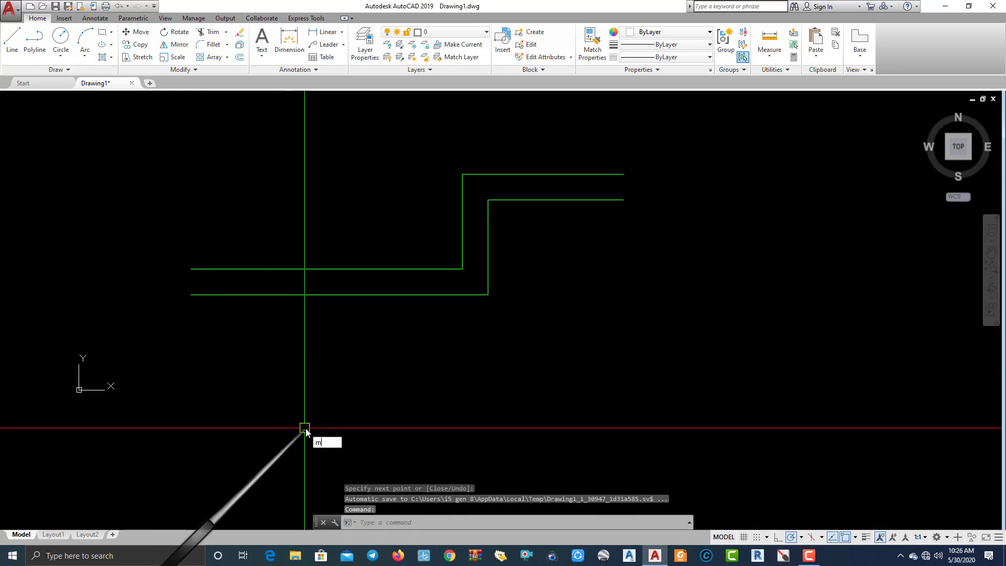
{"action": "type", "text": "L"}
{"action": "key", "text": "Return"}
{"action": "type", "text": "s"}
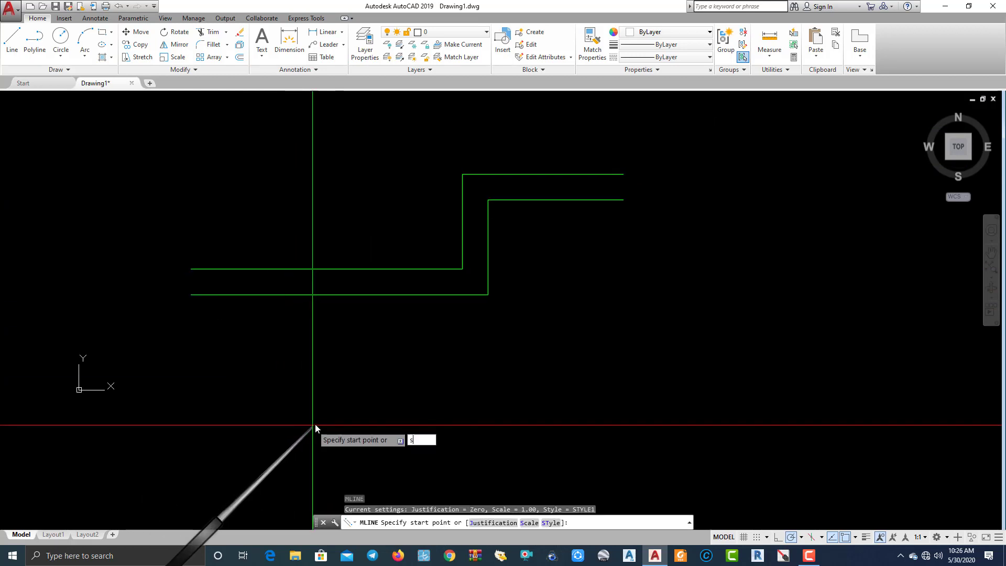
{"action": "key", "text": "Return"}
{"action": "type", "text": "10"}
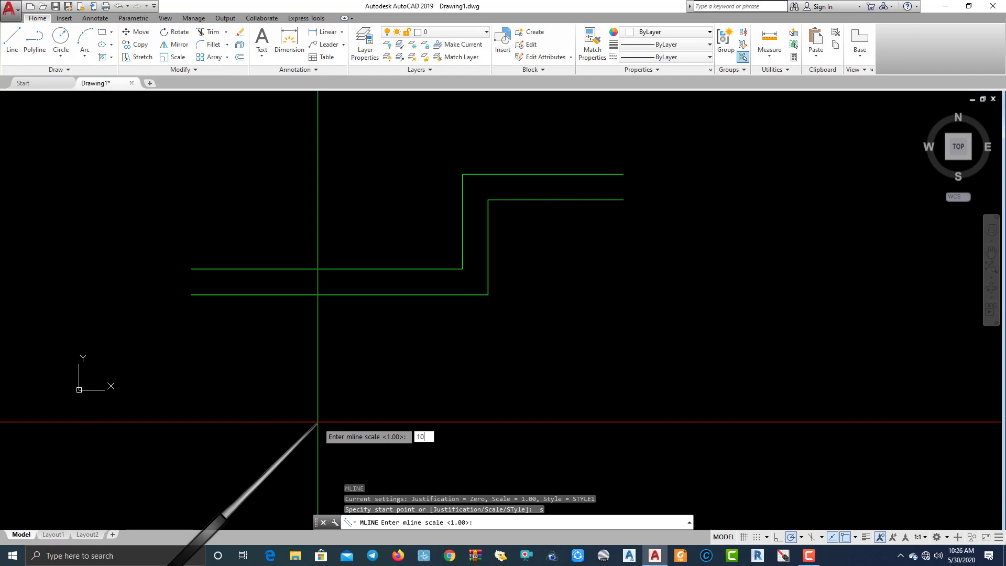
{"action": "key", "text": "Return"}
{"action": "scroll", "coordinate": [303, 419], "scroll_direction": "down", "scroll_amount": 4}
{"action": "left_click", "coordinate": [223, 201]}
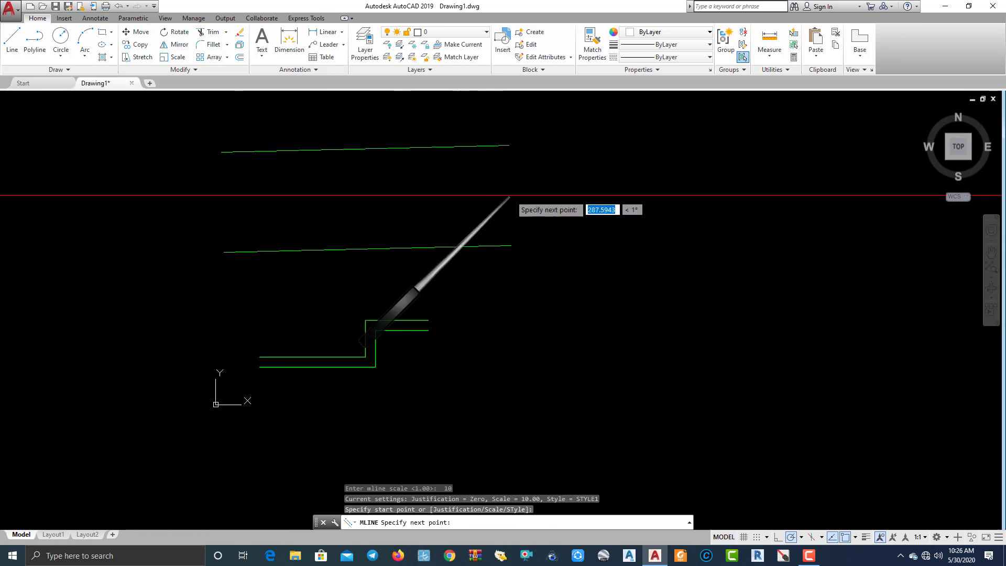
{"action": "left_click", "coordinate": [547, 202]}
{"action": "key", "text": "Return"}
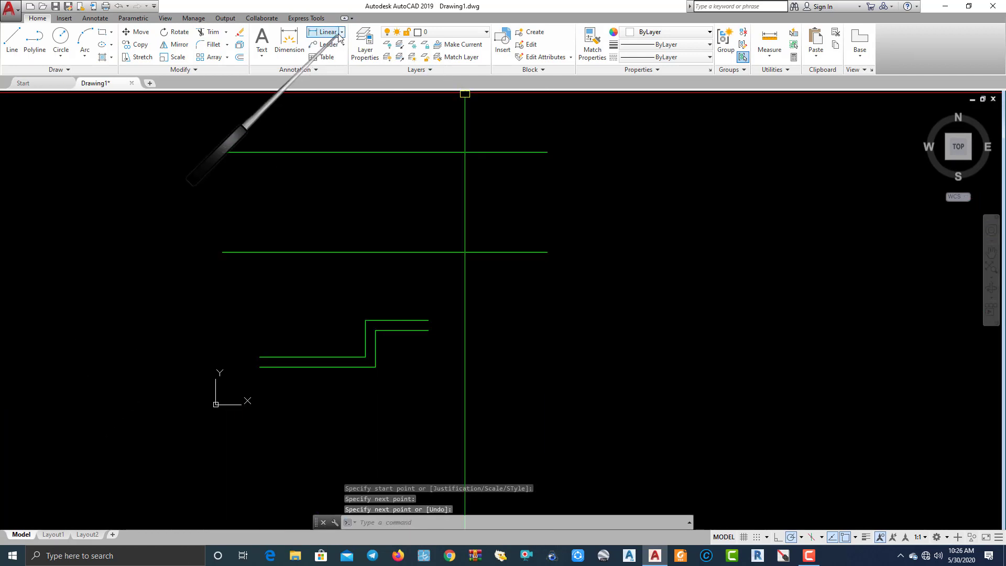
Measure the wide multiline's 100.0000 width with a linear dimension, then erase it.
{"action": "left_click", "coordinate": [341, 32]}
{"action": "left_click", "coordinate": [335, 50]}
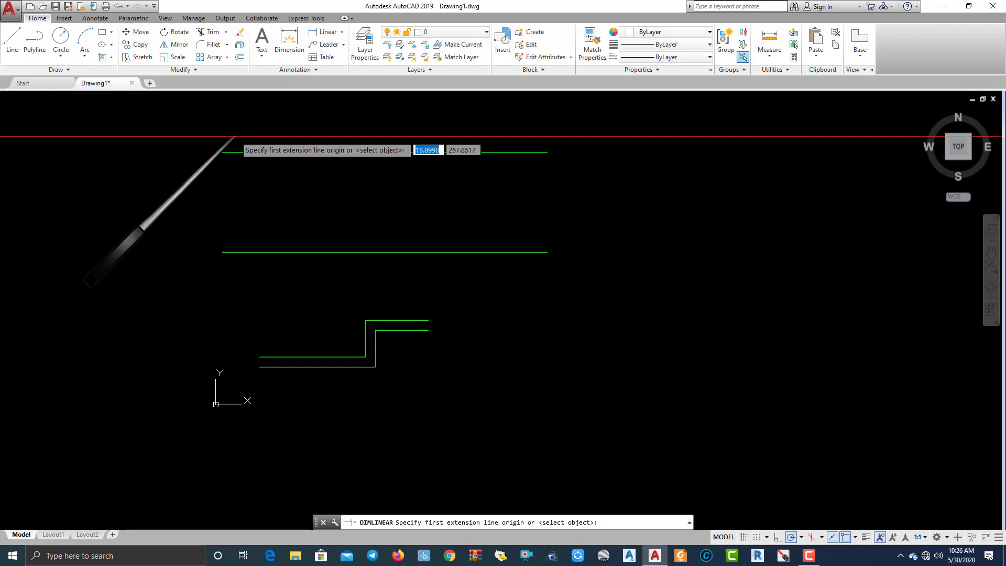
{"action": "left_click", "coordinate": [223, 152]}
{"action": "left_click", "coordinate": [222, 252]}
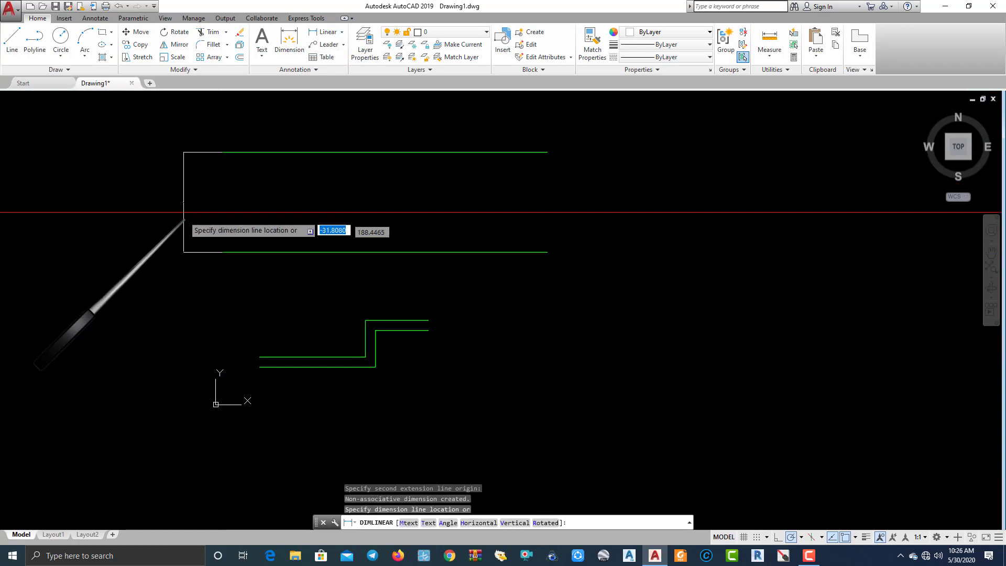
{"action": "scroll", "coordinate": [168, 207], "scroll_direction": "up", "scroll_amount": 5}
{"action": "left_click", "coordinate": [180, 221]}
{"action": "scroll", "coordinate": [180, 222], "scroll_direction": "down", "scroll_amount": 5}
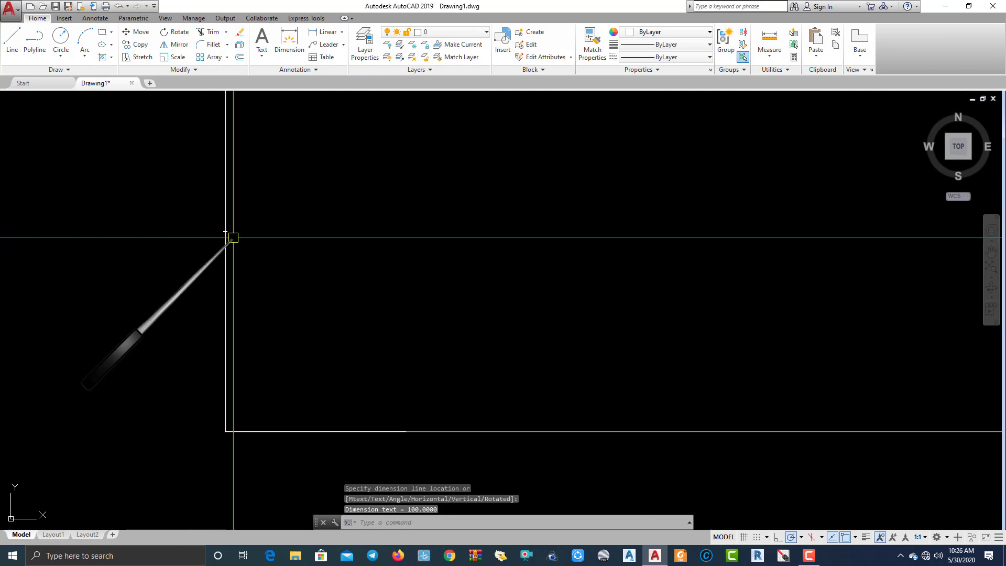
{"action": "left_click", "coordinate": [254, 230]}
{"action": "left_click", "coordinate": [321, 246]}
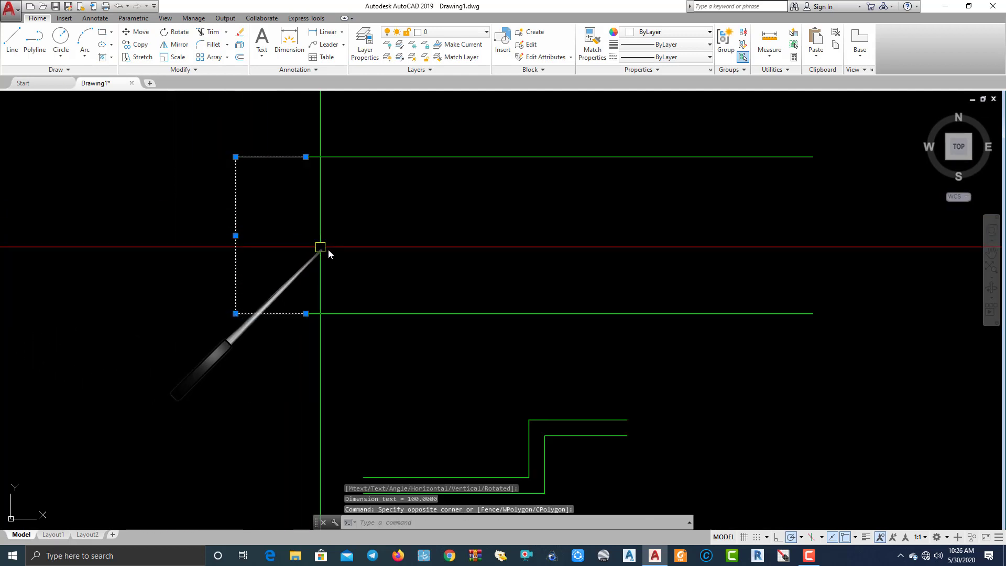
{"action": "type", "text": "e"}
{"action": "key", "text": "Return"}
Measure the stepped wall's 10.0000 spacing with a linear dimension, then erase it.
{"action": "middle_click_drag", "start_coordinate": [397, 334], "coordinate": [328, 196]}
{"action": "left_click", "coordinate": [331, 34]}
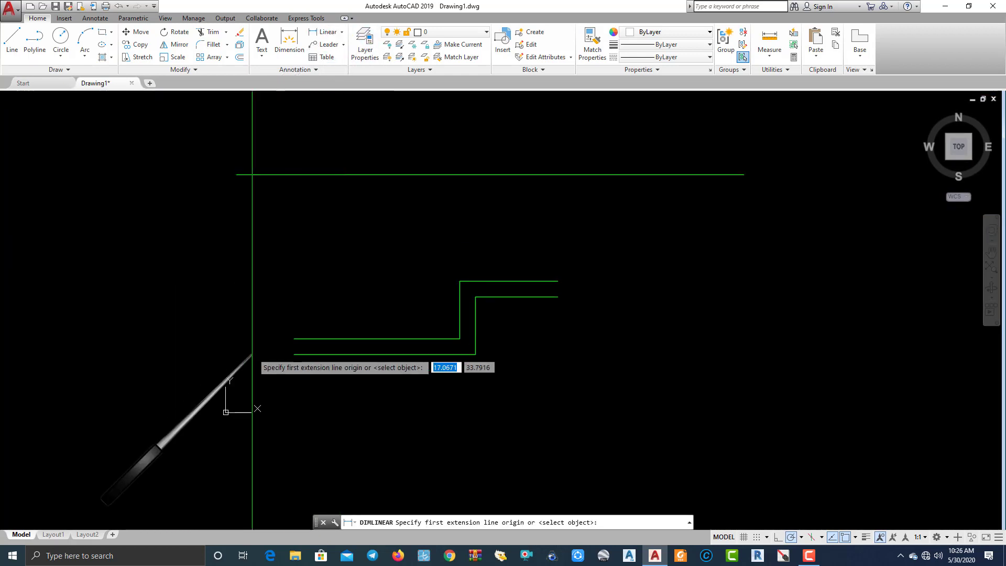
{"action": "scroll", "coordinate": [256, 361], "scroll_direction": "up", "scroll_amount": 2}
{"action": "left_click", "coordinate": [316, 323]}
{"action": "key", "text": "Return"}
{"action": "left_click", "coordinate": [292, 341]}
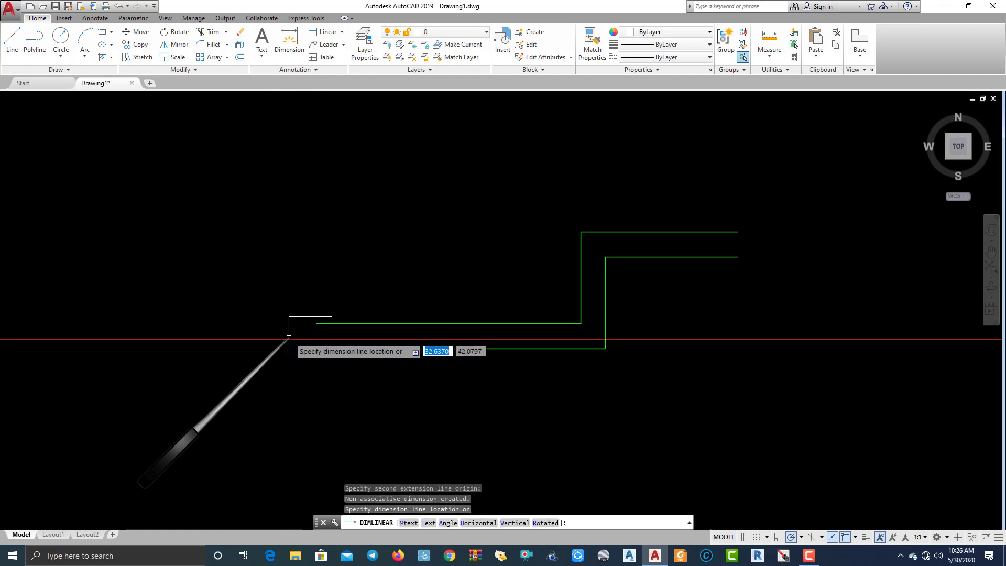
{"action": "scroll", "coordinate": [292, 341], "scroll_direction": "up", "scroll_amount": 2}
{"action": "scroll", "coordinate": [292, 332], "scroll_direction": "up", "scroll_amount": 2}
{"action": "left_click", "coordinate": [296, 314]}
{"action": "left_click", "coordinate": [265, 292]}
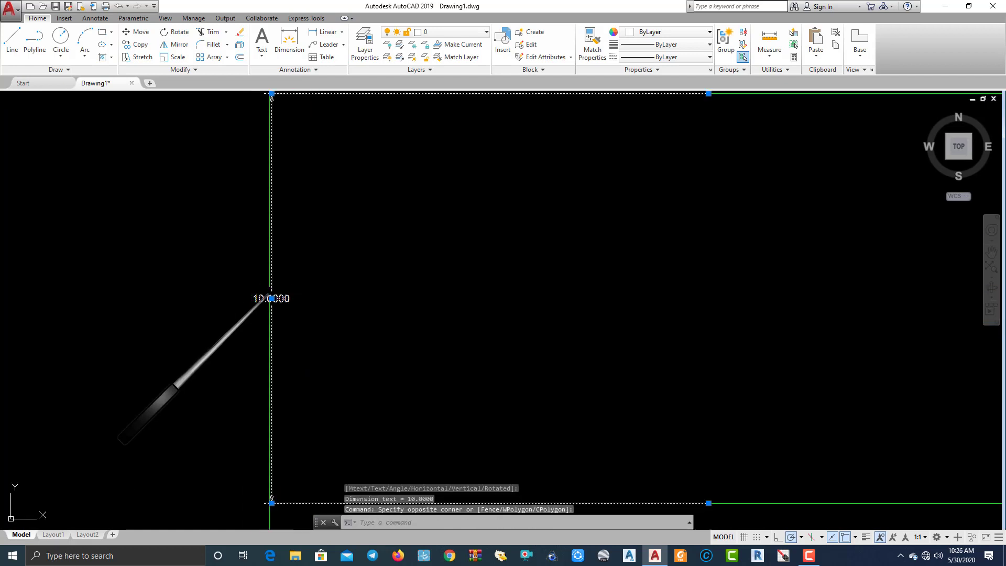
{"action": "scroll", "coordinate": [360, 333], "scroll_direction": "down", "scroll_amount": 5}
{"action": "scroll", "coordinate": [364, 332], "scroll_direction": "down", "scroll_amount": 2}
{"action": "type", "text": "e"}
{"action": "key", "text": "Return"}
Crossing-select the old lines and stepped walls and erase them.
{"action": "scroll", "coordinate": [576, 356], "scroll_direction": "down", "scroll_amount": 2}
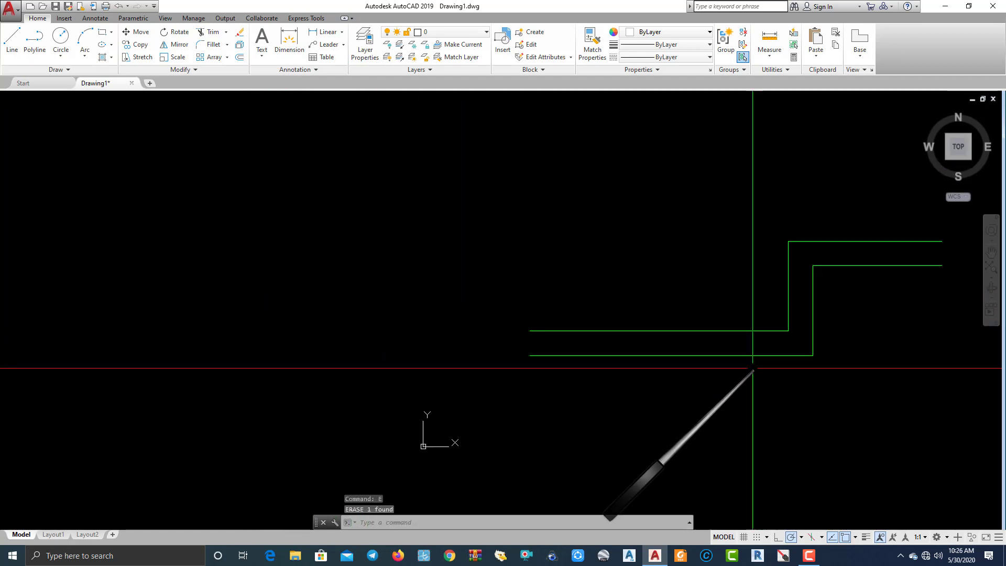
{"action": "middle_click_drag", "start_coordinate": [748, 366], "coordinate": [327, 382]}
{"action": "scroll", "coordinate": [366, 360], "scroll_direction": "down", "scroll_amount": 2}
{"action": "scroll", "coordinate": [228, 383], "scroll_direction": "up", "scroll_amount": 2}
{"action": "scroll", "coordinate": [199, 382], "scroll_direction": "up", "scroll_amount": 5}
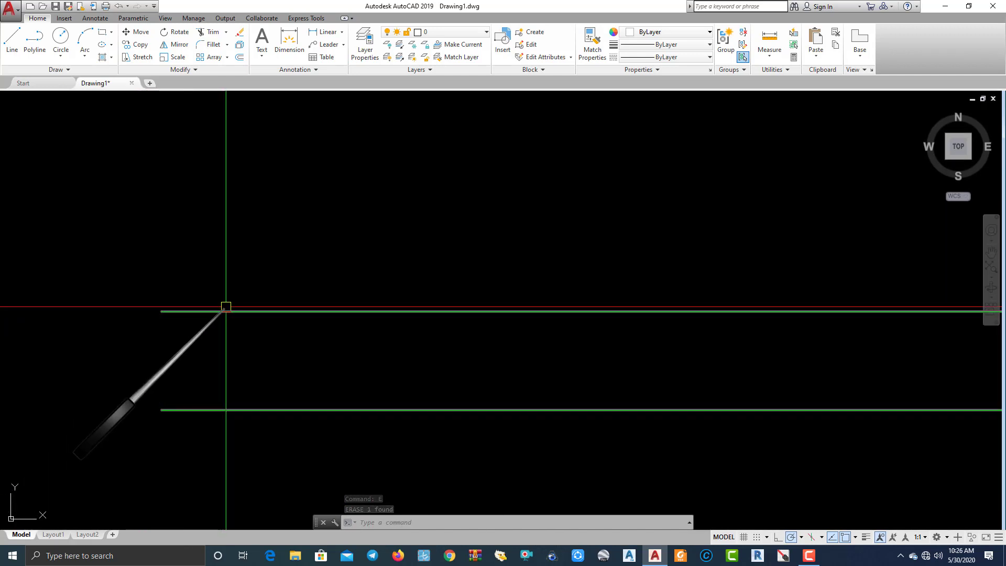
{"action": "scroll", "coordinate": [152, 371], "scroll_direction": "down", "scroll_amount": 4}
{"action": "scroll", "coordinate": [157, 367], "scroll_direction": "down", "scroll_amount": 2}
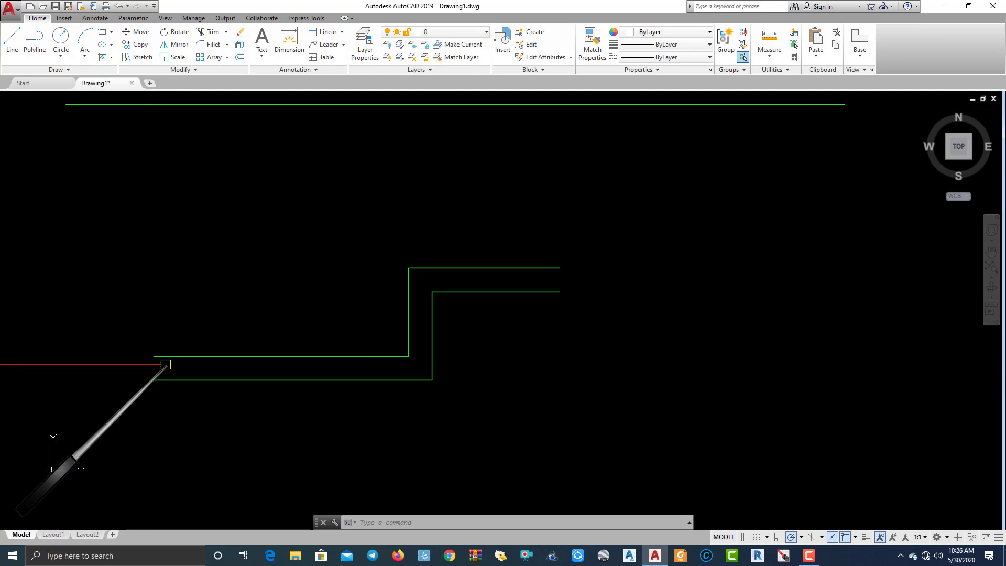
{"action": "scroll", "coordinate": [155, 364], "scroll_direction": "up", "scroll_amount": 2}
{"action": "scroll", "coordinate": [321, 393], "scroll_direction": "down", "scroll_amount": 2}
{"action": "mouse_move", "coordinate": [155, 364]}
{"action": "middle_mouse_down"}
{"action": "mouse_move", "coordinate": [321, 393]}
{"action": "mouse_move", "coordinate": [278, 357]}
{"action": "middle_mouse_up"}
{"action": "scroll", "coordinate": [321, 393], "scroll_direction": "down", "scroll_amount": 2}
{"action": "scroll", "coordinate": [332, 320], "scroll_direction": "up", "scroll_amount": 2}
{"action": "scroll", "coordinate": [203, 401], "scroll_direction": "up", "scroll_amount": 2}
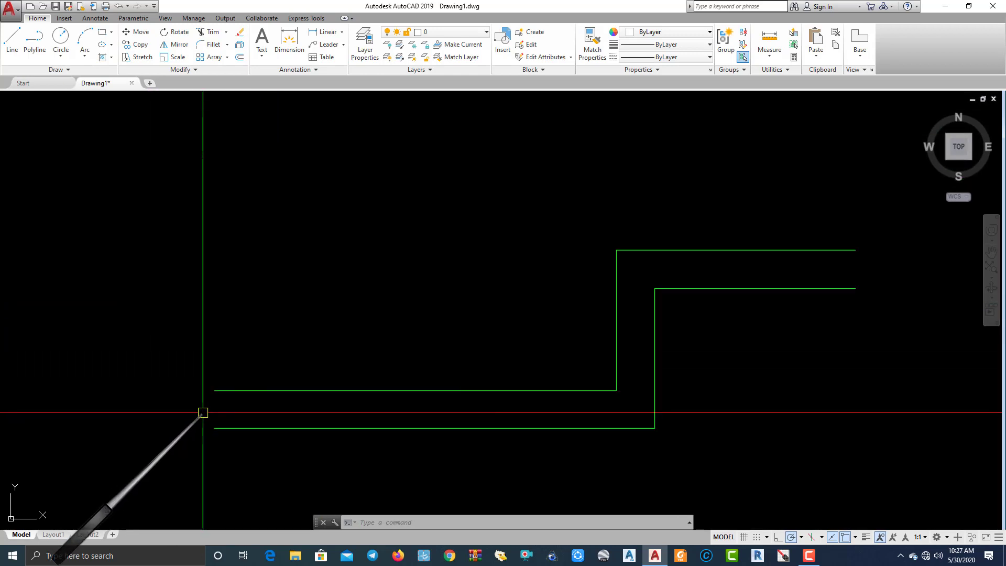
{"action": "scroll", "coordinate": [215, 409], "scroll_direction": "down", "scroll_amount": 4}
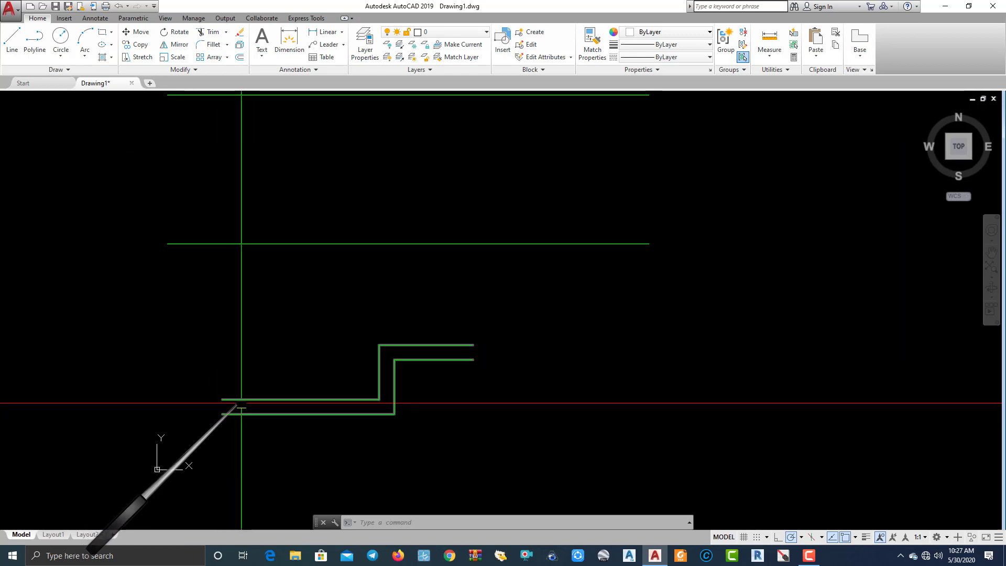
{"action": "mouse_move", "coordinate": [224, 404]}
{"action": "middle_mouse_down"}
{"action": "mouse_move", "coordinate": [353, 400]}
{"action": "mouse_move", "coordinate": [313, 416]}
{"action": "middle_mouse_up"}
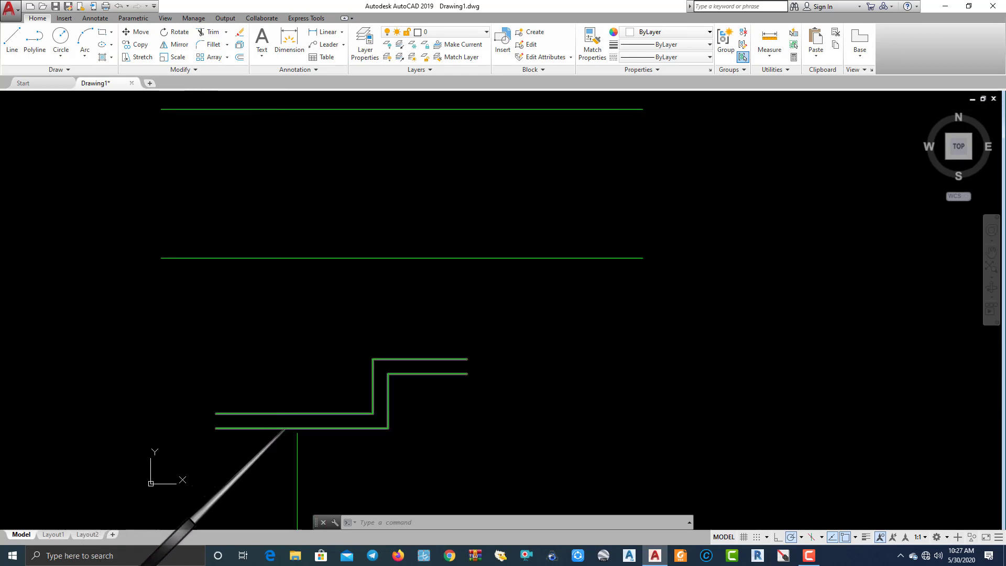
{"action": "left_click", "coordinate": [417, 406]}
{"action": "left_click", "coordinate": [363, 237]}
{"action": "type", "text": "E"}
{"action": "key", "text": "Return"}
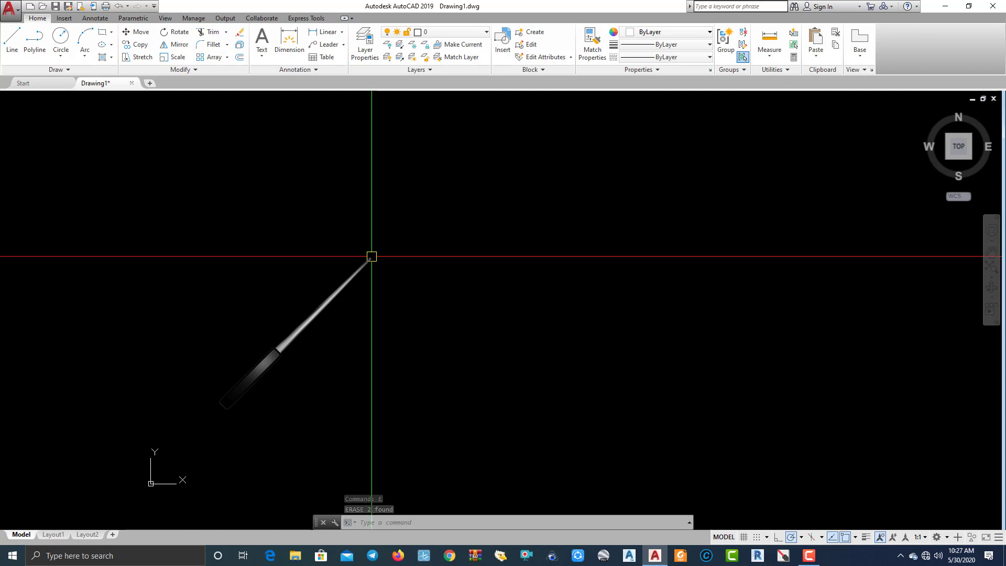
Start MLINE with Zero justification, scale 1 and style STYLE1.
{"action": "scroll", "coordinate": [372, 262], "scroll_direction": "down", "scroll_amount": 5}
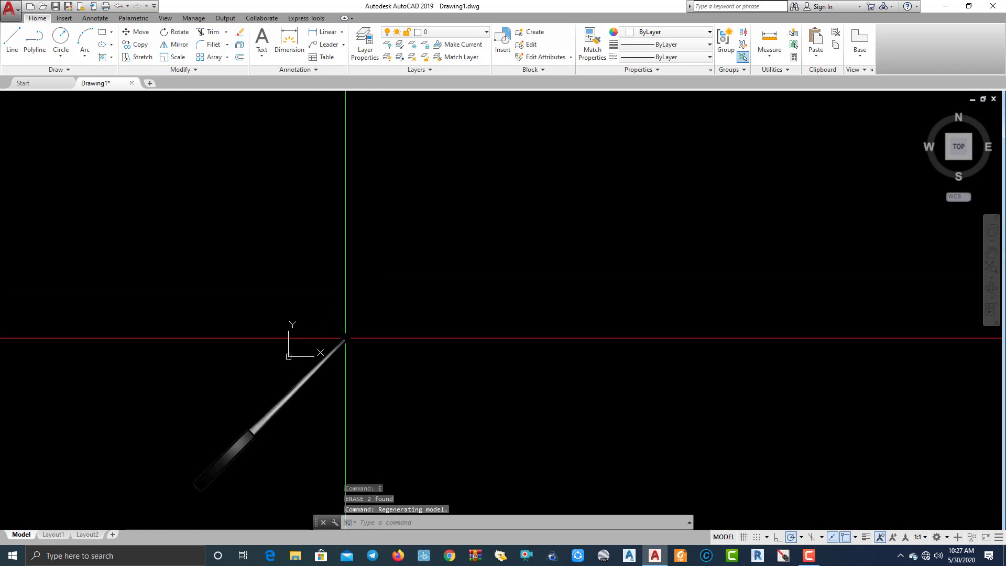
{"action": "scroll", "coordinate": [377, 328], "scroll_direction": "up", "scroll_amount": 2}
{"action": "scroll", "coordinate": [288, 340], "scroll_direction": "up", "scroll_amount": 1}
{"action": "type", "text": "ML"}
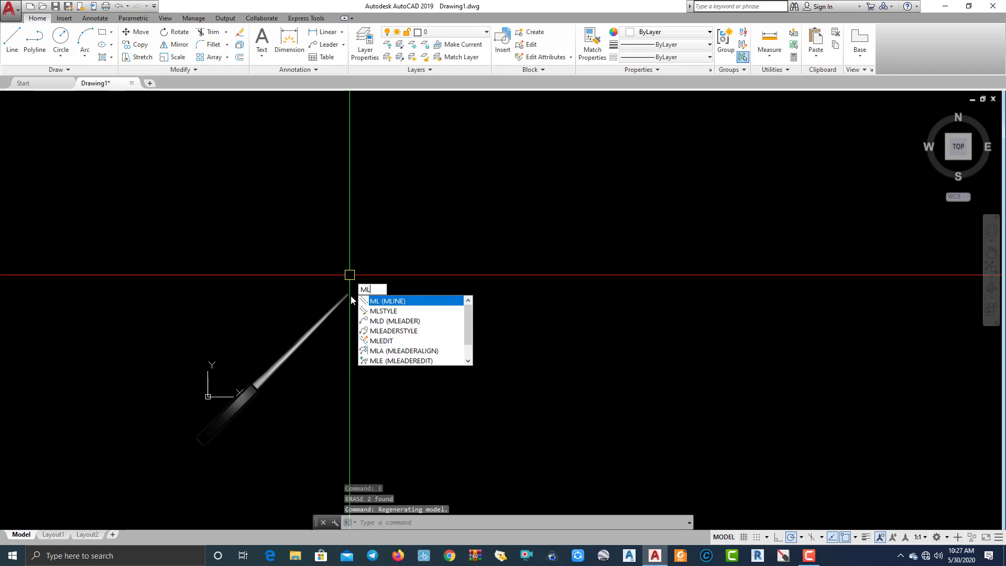
{"action": "key", "text": "Return"}
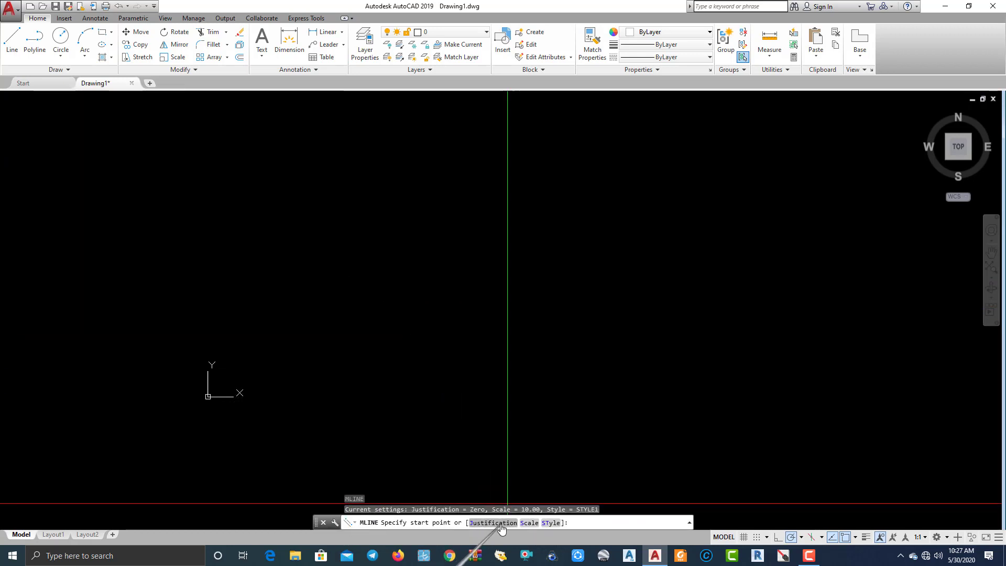
{"action": "type", "text": "j"}
{"action": "key", "text": "Return"}
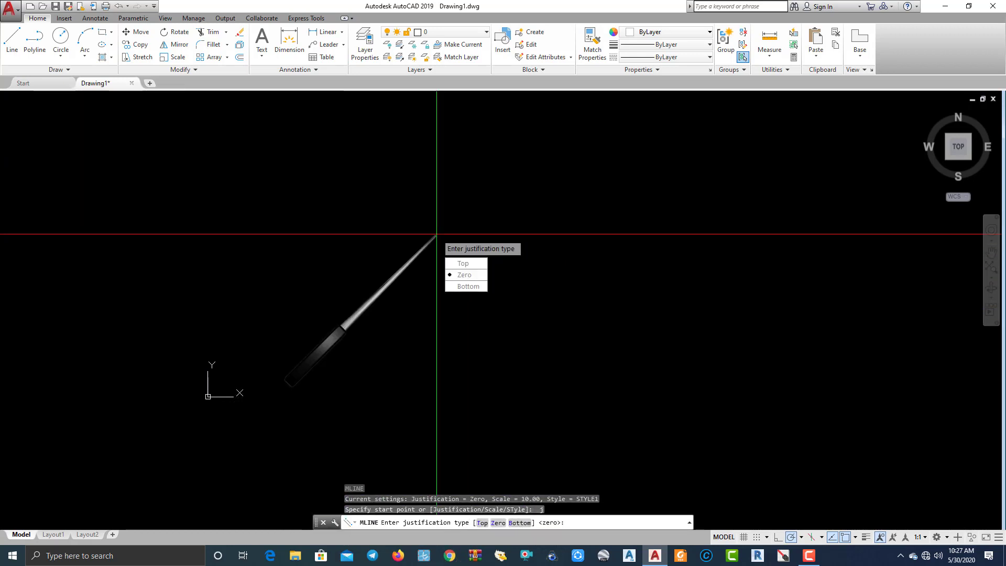
{"action": "key", "text": "Return"}
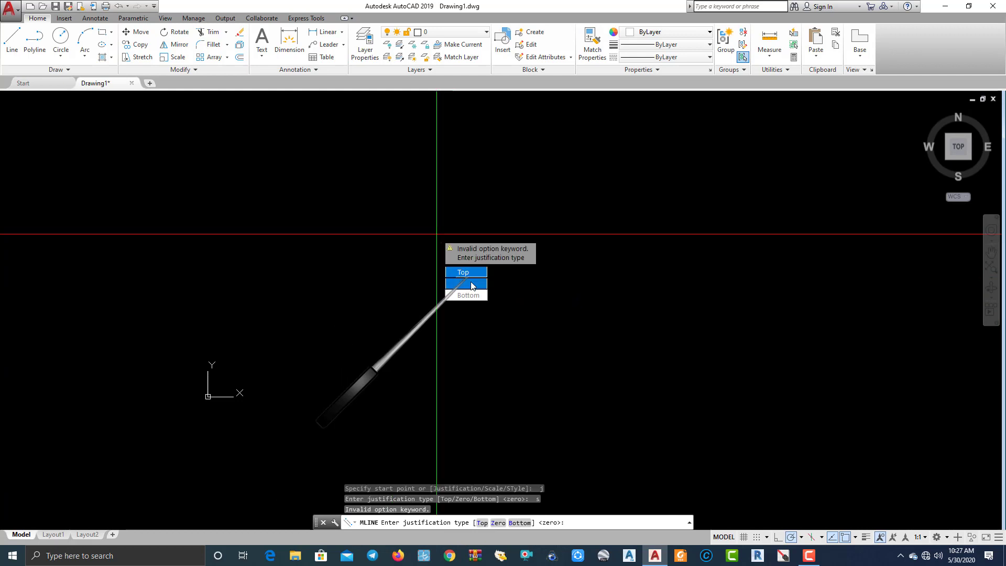
{"action": "left_click", "coordinate": [470, 276]}
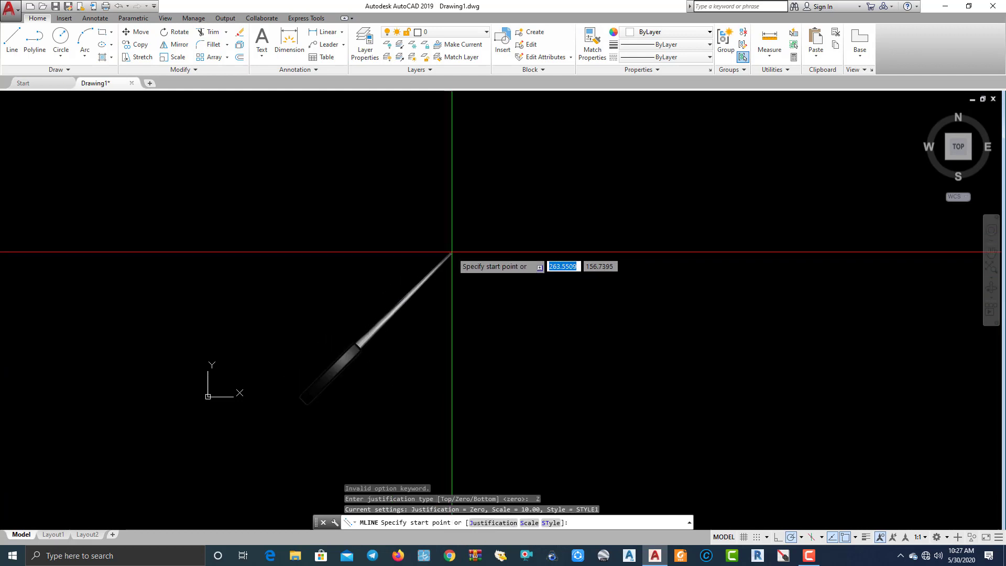
{"action": "key", "text": "Return"}
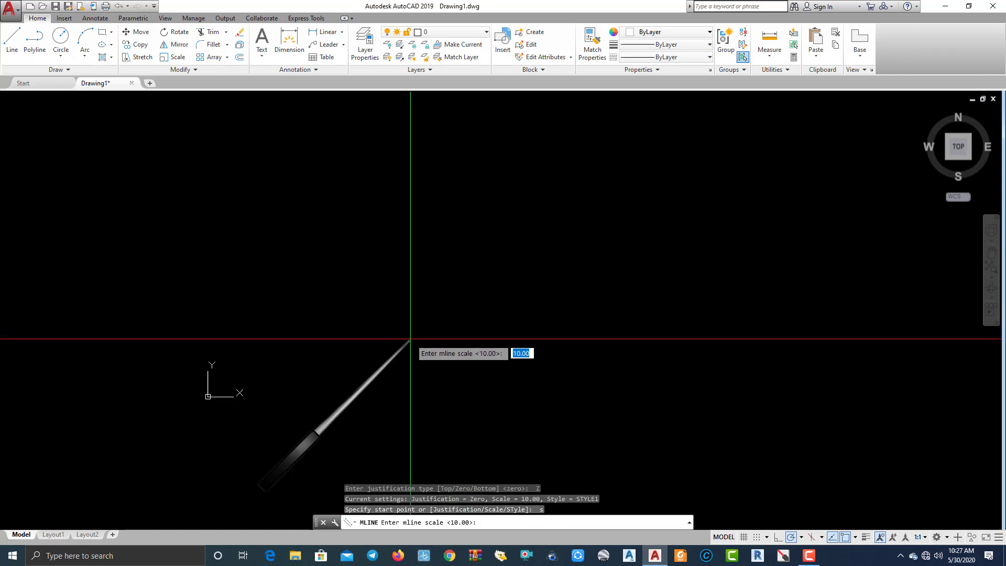
{"action": "key", "text": "Return"}
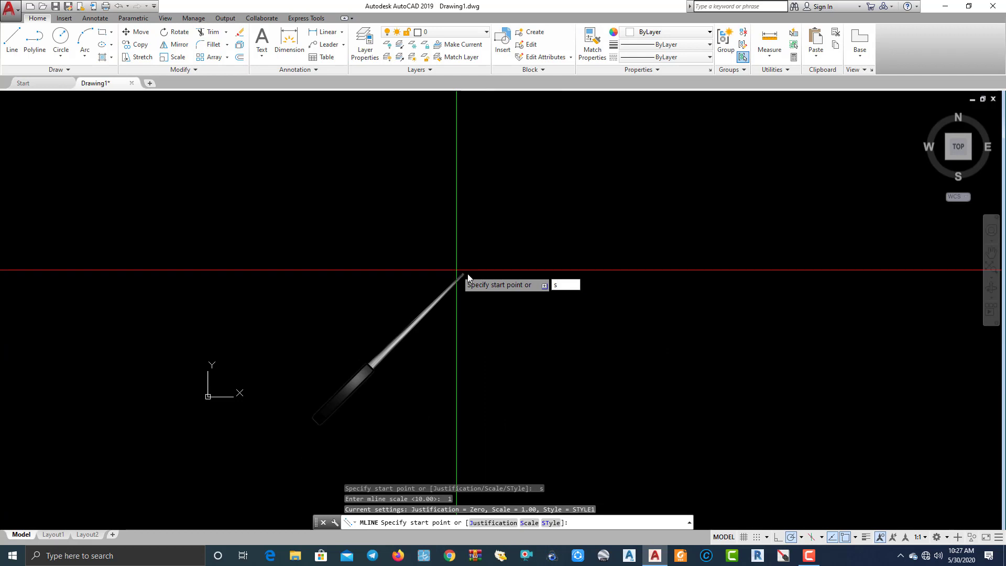
{"action": "left_click", "coordinate": [550, 522]}
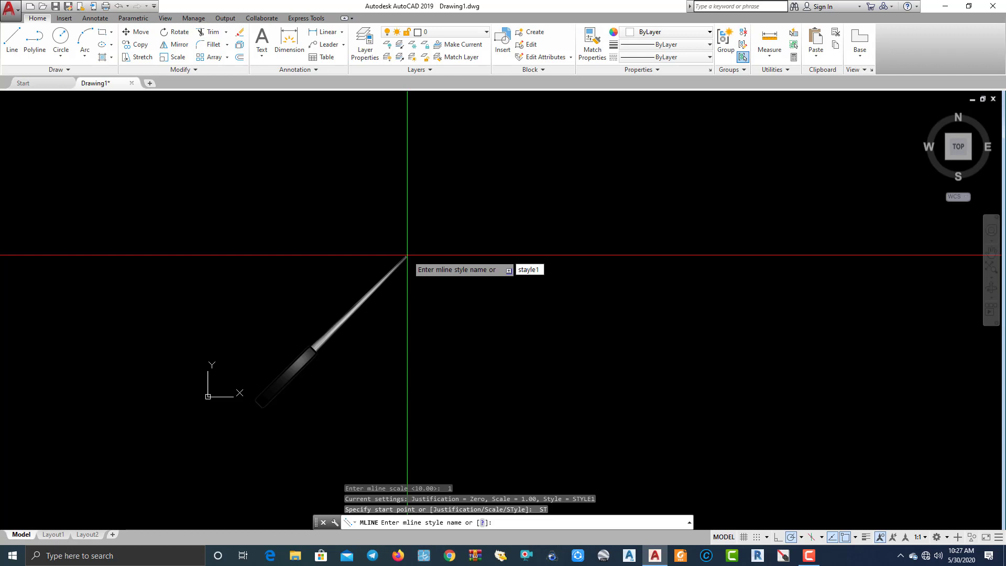
{"action": "key", "text": "Return"}
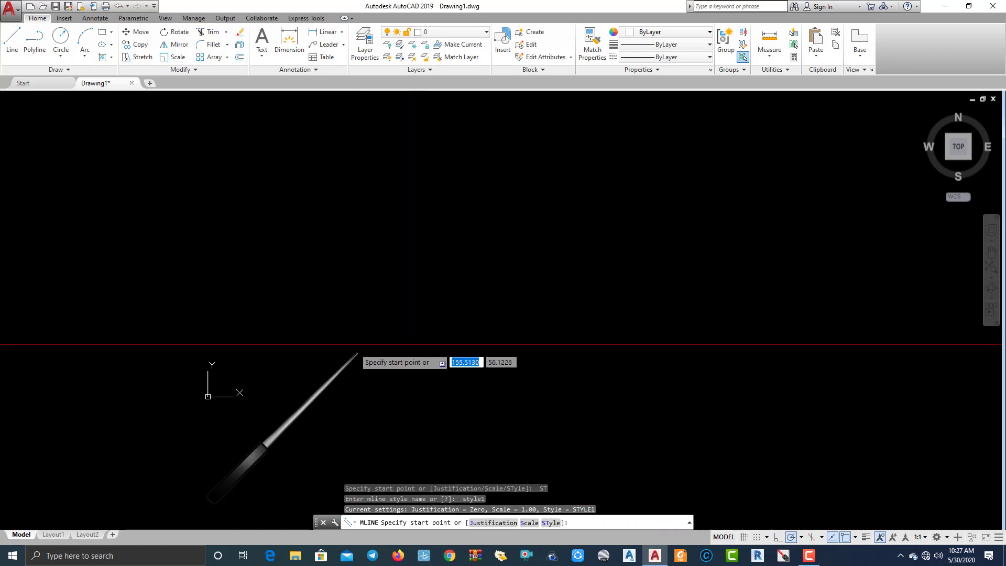
Draw the horizontal STYLE1 multiline between two points.
{"action": "left_click", "coordinate": [284, 291]}
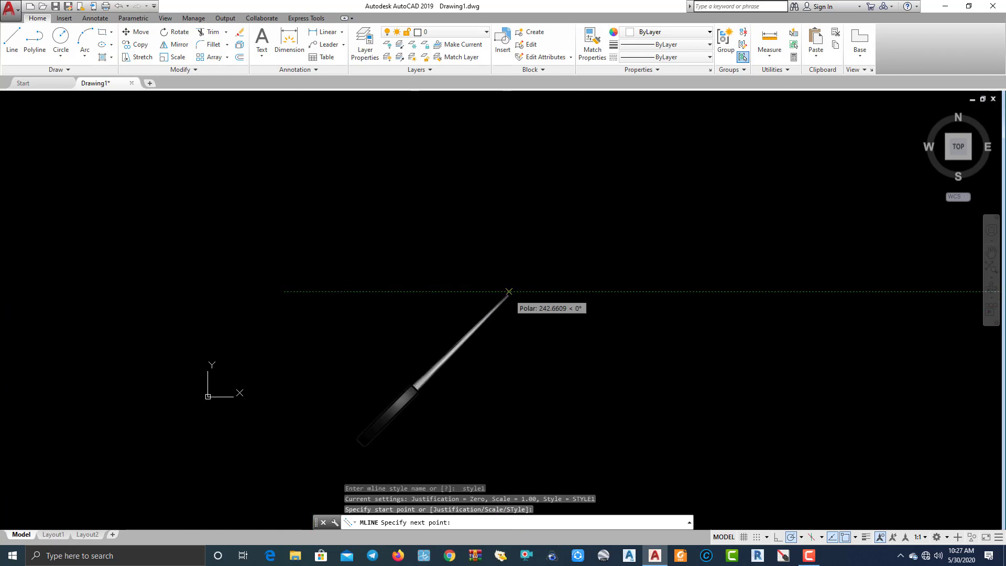
{"action": "left_click", "coordinate": [508, 292]}
{"action": "key", "text": "Return"}
{"action": "scroll", "coordinate": [287, 294], "scroll_direction": "up", "scroll_amount": 4}
{"action": "middle_click_drag", "start_coordinate": [287, 294], "coordinate": [249, 343]}
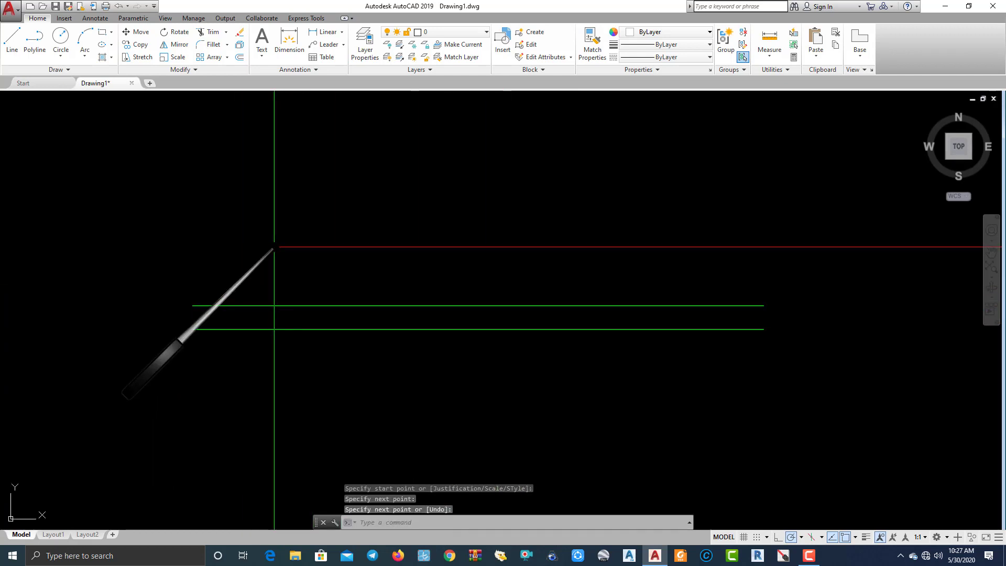
Draw a long horizontal STANDARD multiline at scale 10.
{"action": "type", "text": "ml"}
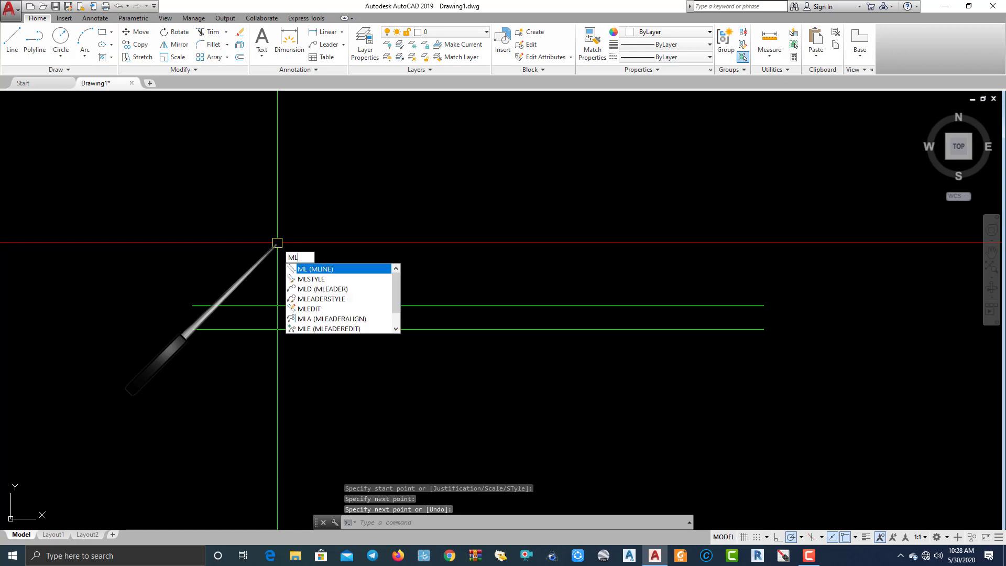
{"action": "key", "text": "Return"}
{"action": "key", "text": "Return"}
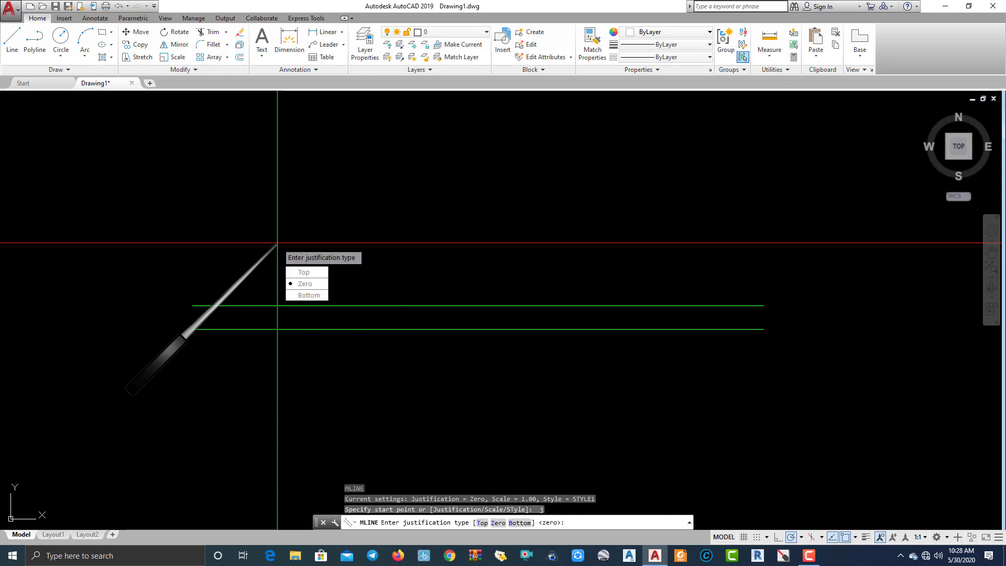
{"action": "key", "text": "Return"}
{"action": "key", "text": "Return"}
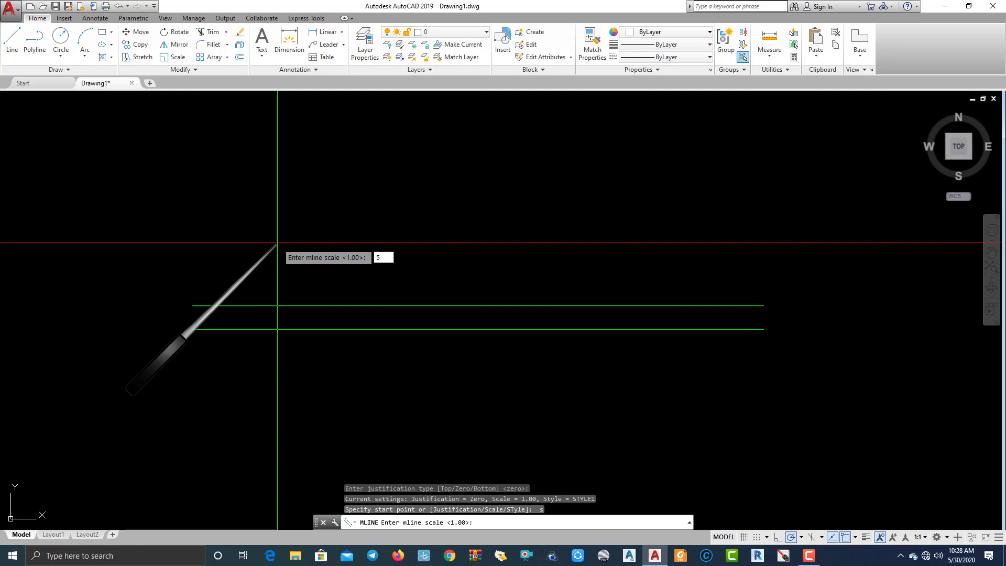
{"action": "type", "text": "0"}
{"action": "key", "text": "Return"}
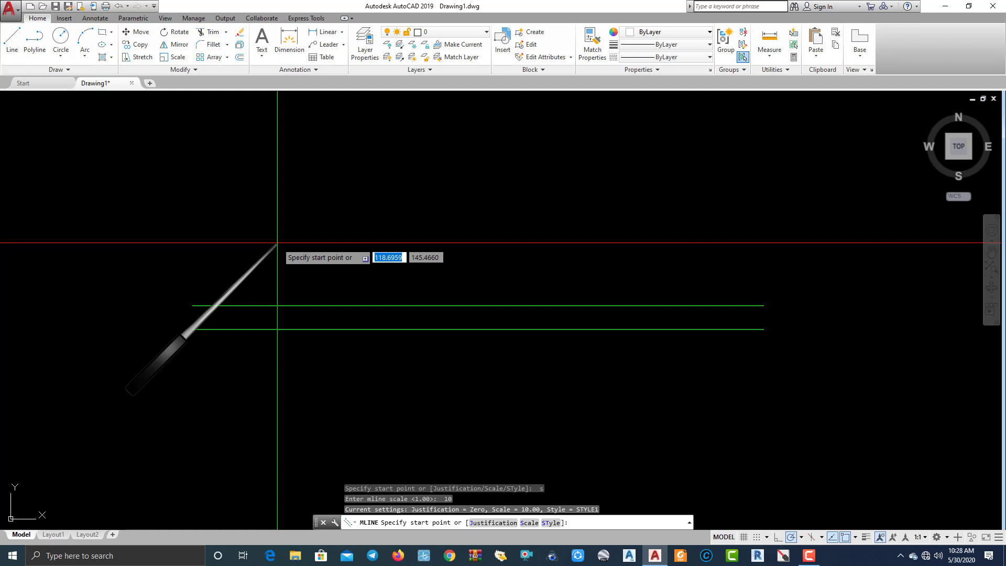
{"action": "left_click", "coordinate": [551, 522]}
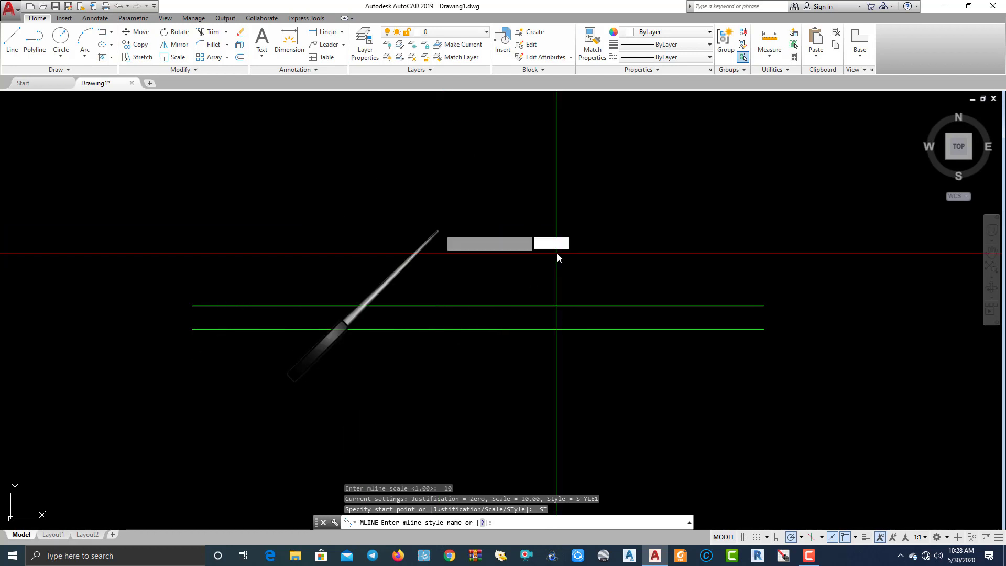
{"action": "key", "text": "Return"}
{"action": "left_click", "coordinate": [171, 245]}
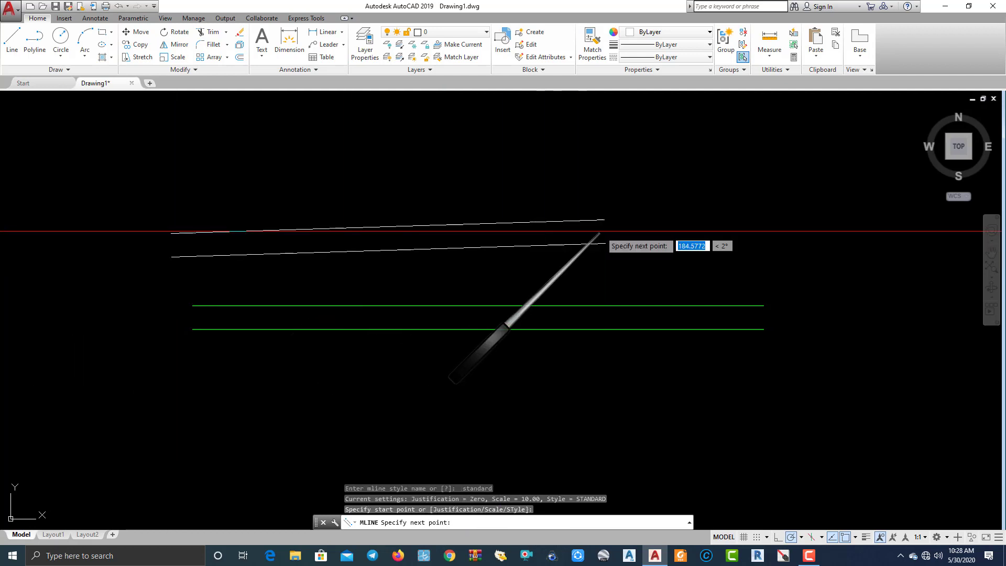
{"action": "left_click", "coordinate": [778, 242]}
{"action": "key", "text": "Return"}
Re-centre the view, clear a stray selection, and open the Multiline Style dialog.
{"action": "scroll", "coordinate": [154, 314], "scroll_direction": "up", "scroll_amount": 2}
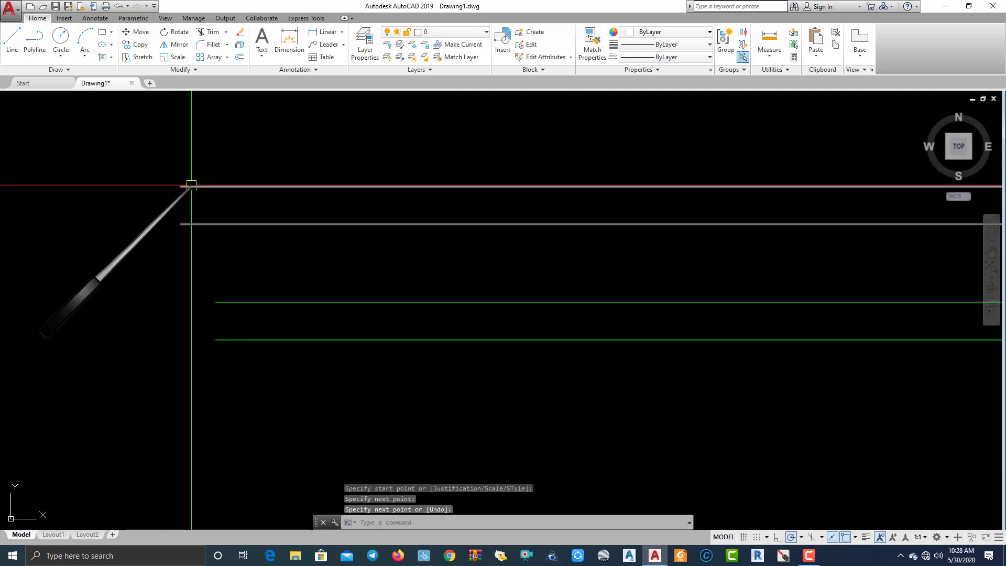
{"action": "scroll", "coordinate": [210, 289], "scroll_direction": "down", "scroll_amount": 2}
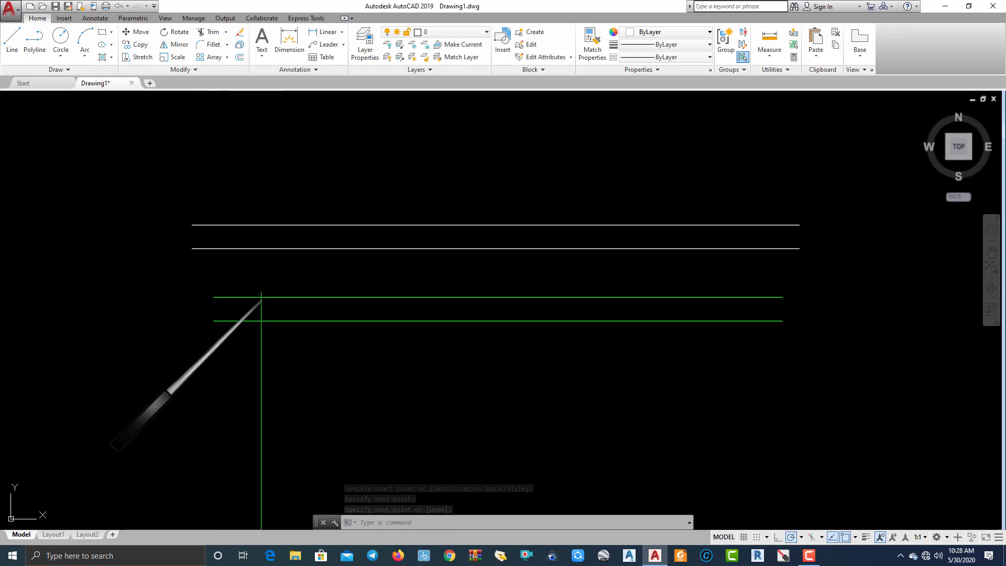
{"action": "middle_click_drag", "start_coordinate": [259, 304], "coordinate": [161, 333]}
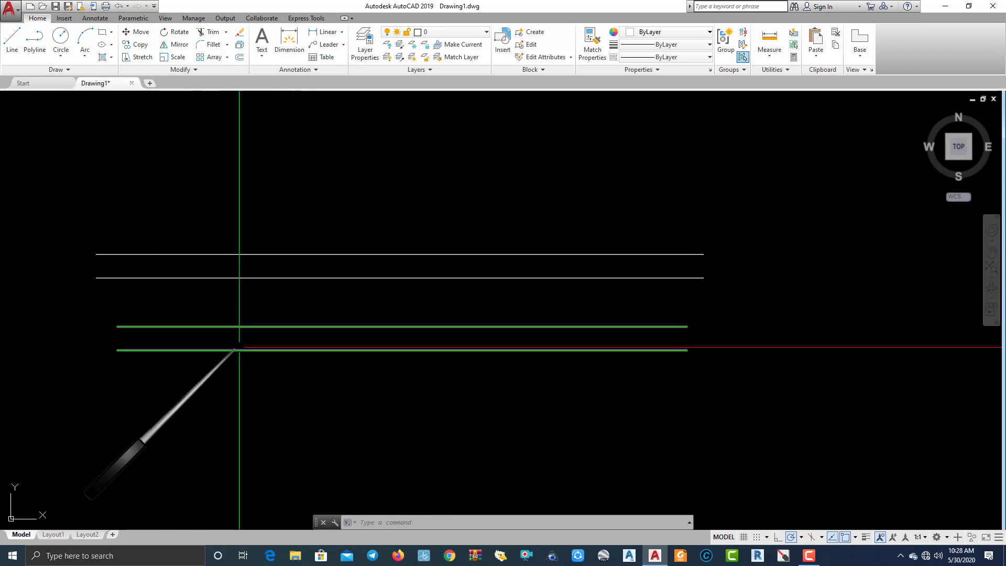
{"action": "left_click", "coordinate": [285, 380]}
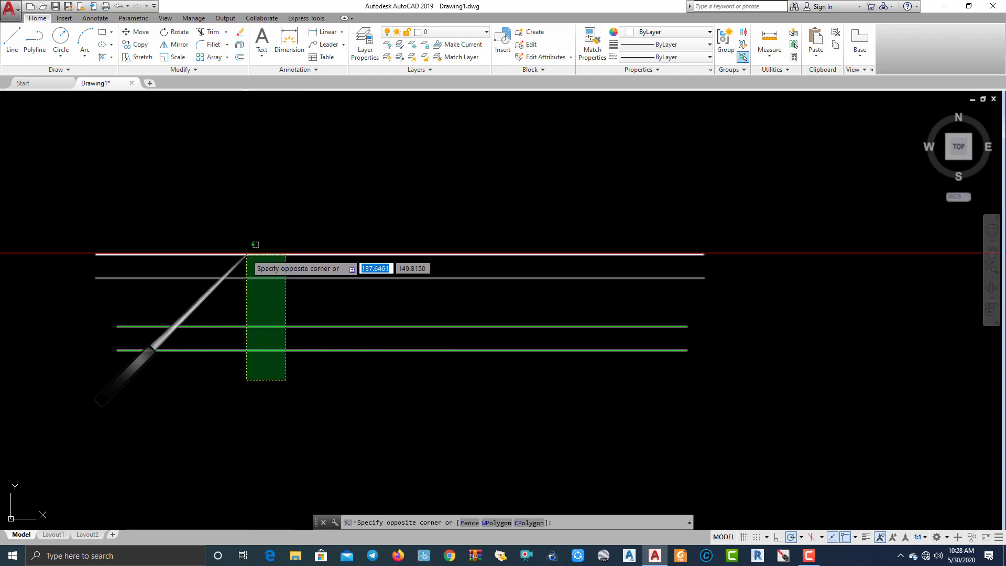
{"action": "left_click", "coordinate": [245, 244]}
{"action": "key", "text": "Escape"}
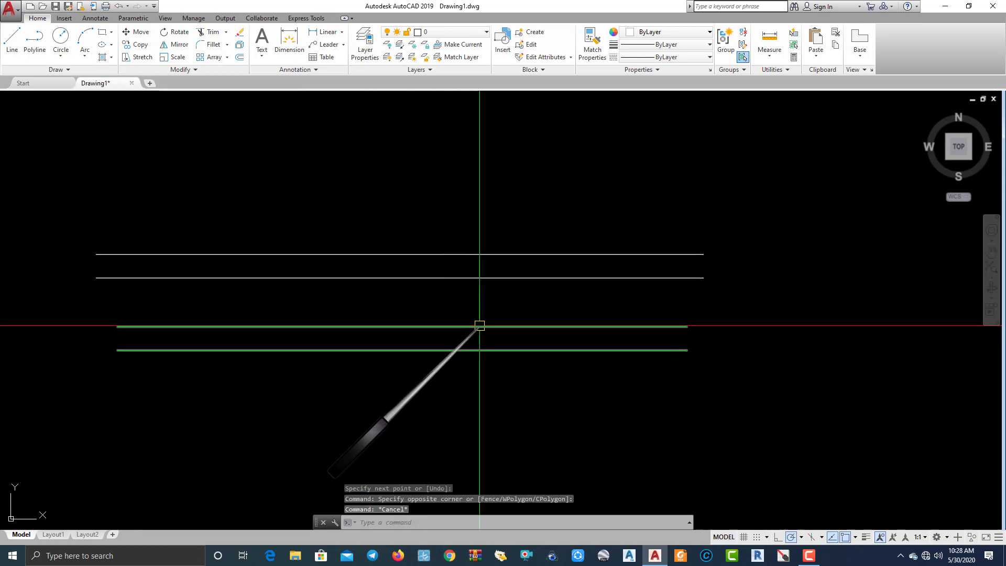
{"action": "type", "text": "M"}
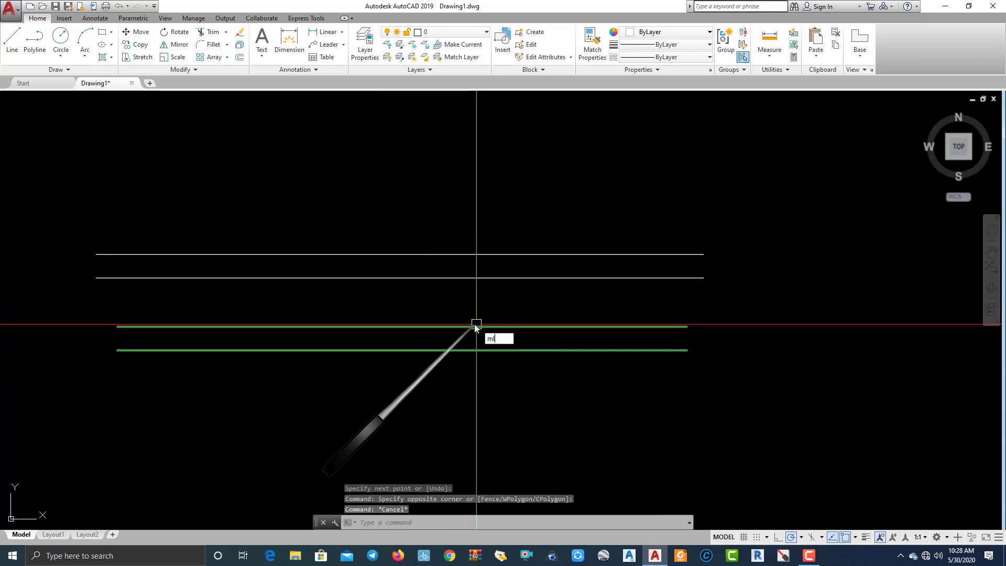
{"action": "type", "text": "L"}
{"action": "key", "text": "Return"}
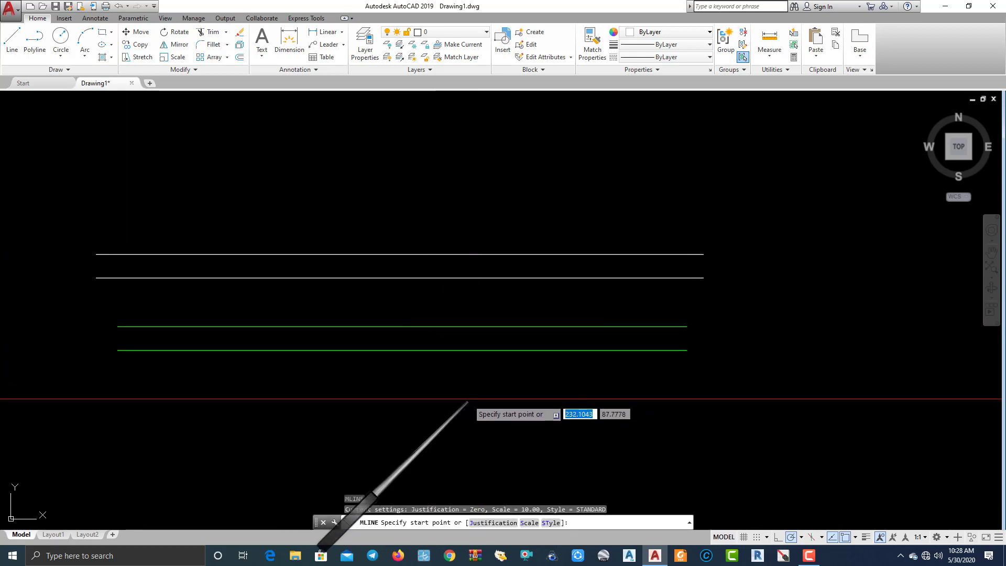
{"action": "key", "text": "Escape"}
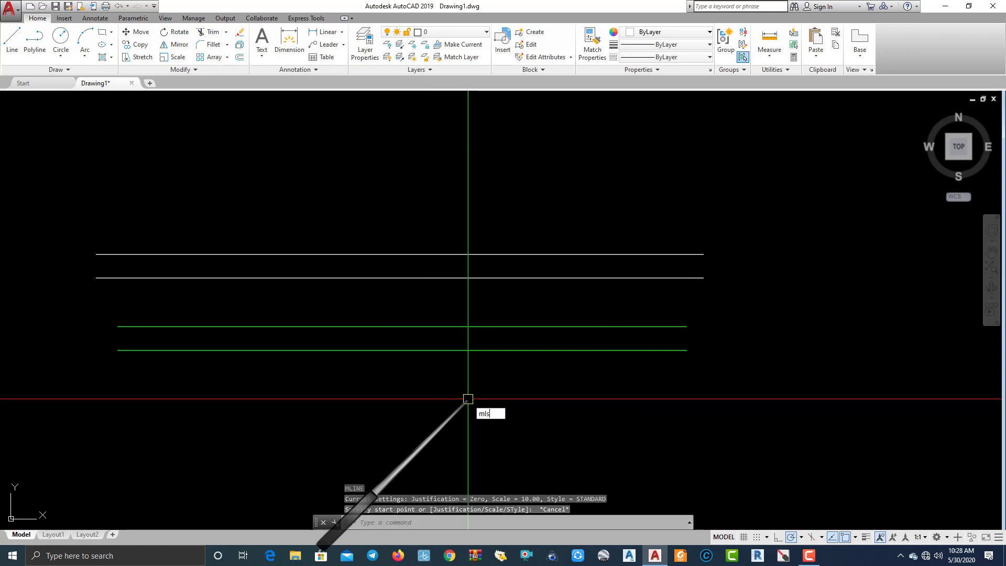
{"action": "key", "text": "Return"}
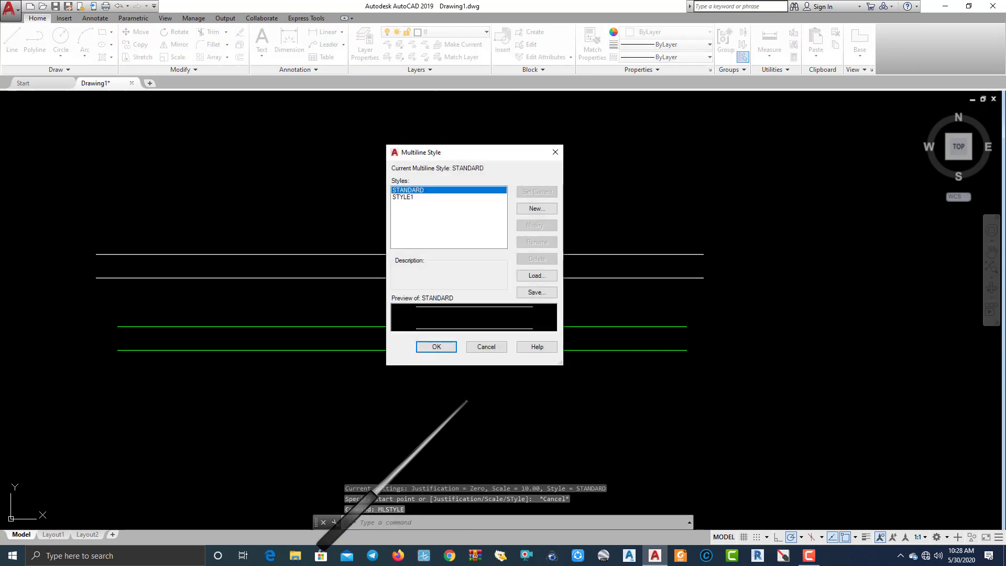
Create a new multiline style STYLE2 based on STYLE1.
{"action": "left_click", "coordinate": [405, 197]}
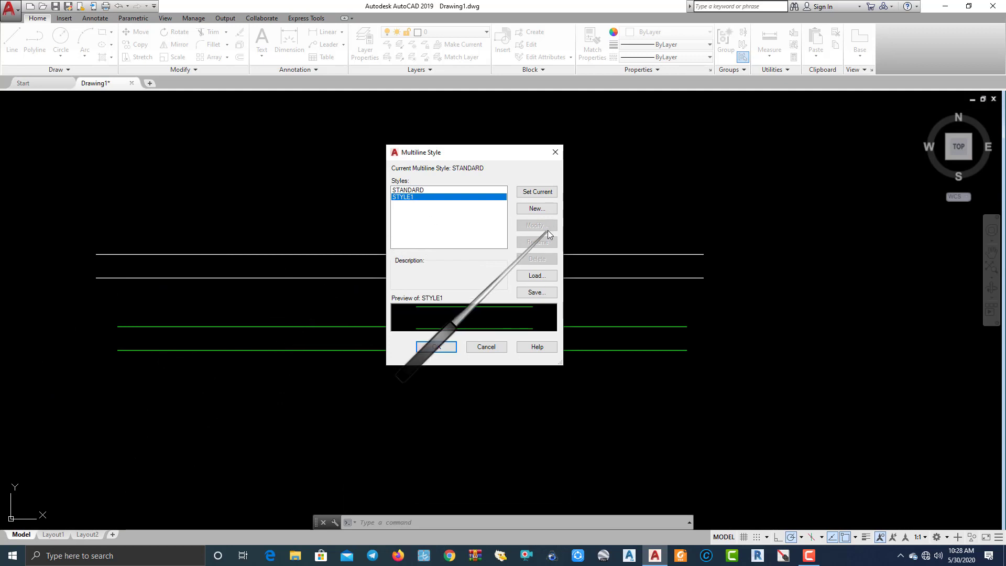
{"action": "left_click", "coordinate": [422, 190]}
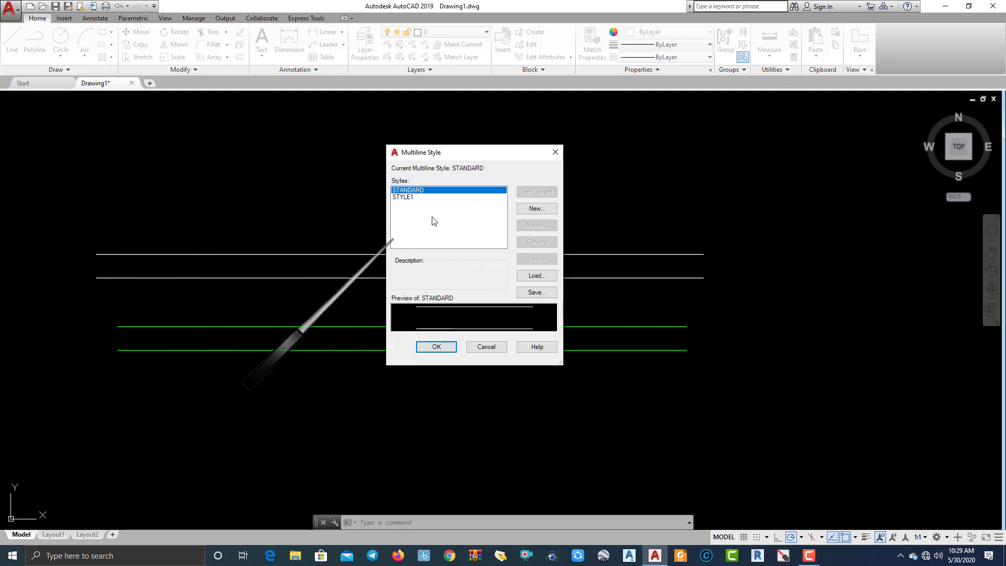
{"action": "left_click", "coordinate": [414, 197]}
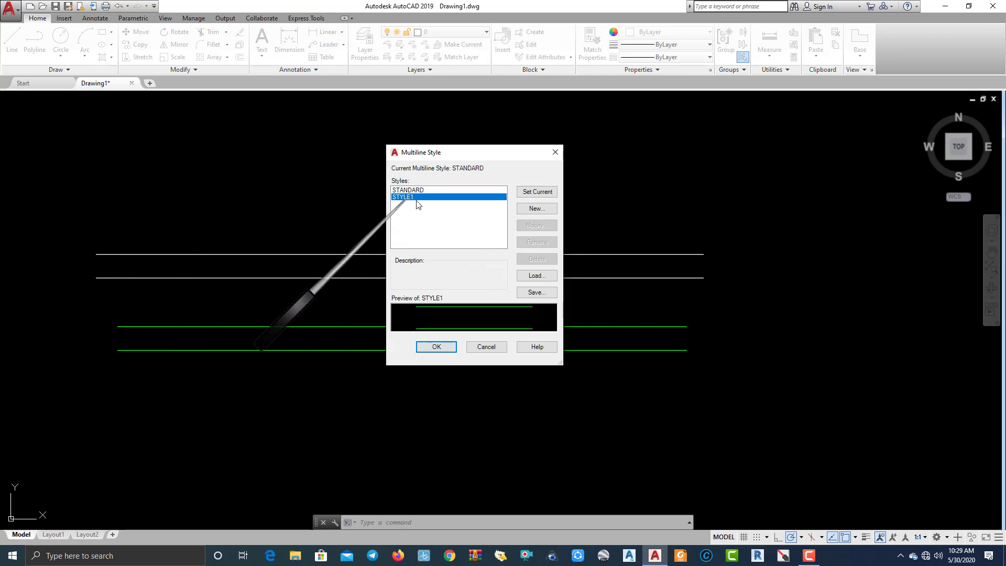
{"action": "left_click", "coordinate": [534, 210]}
{"action": "type", "text": "style2"}
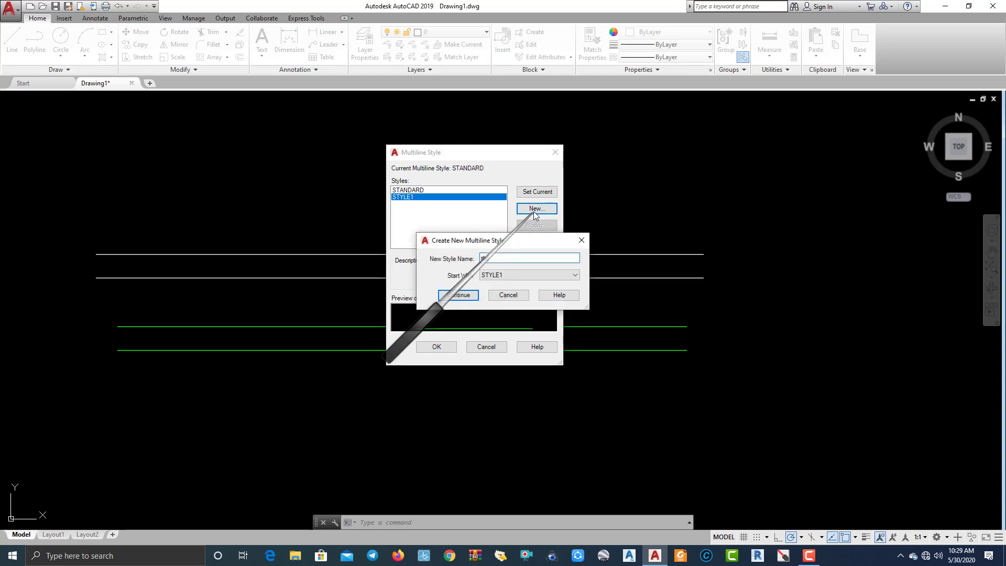
{"action": "left_click", "coordinate": [459, 295]}
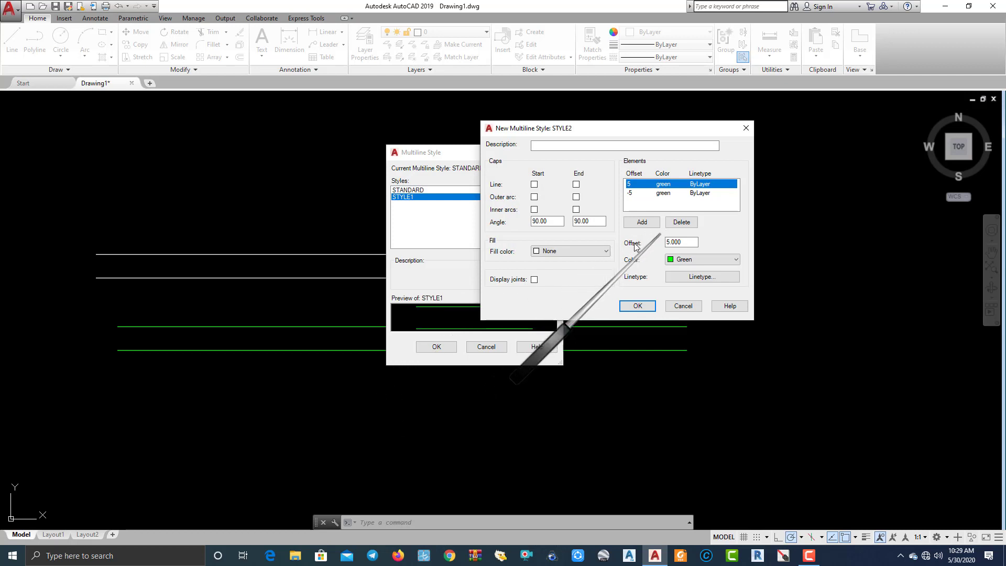
Give STYLE2 a green fill and make it the current multiline style.
{"action": "left_click", "coordinate": [582, 252]}
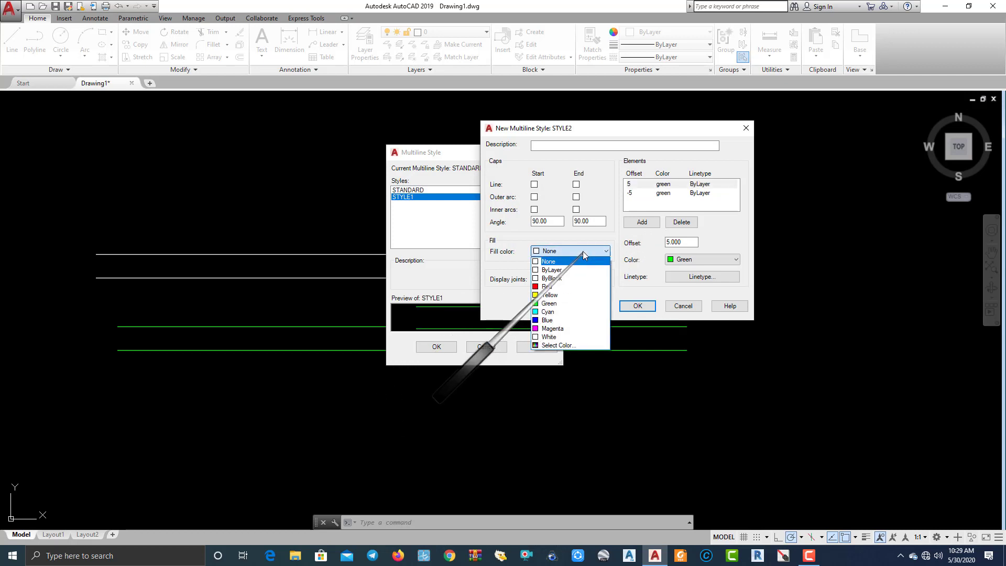
{"action": "left_click", "coordinate": [549, 304]}
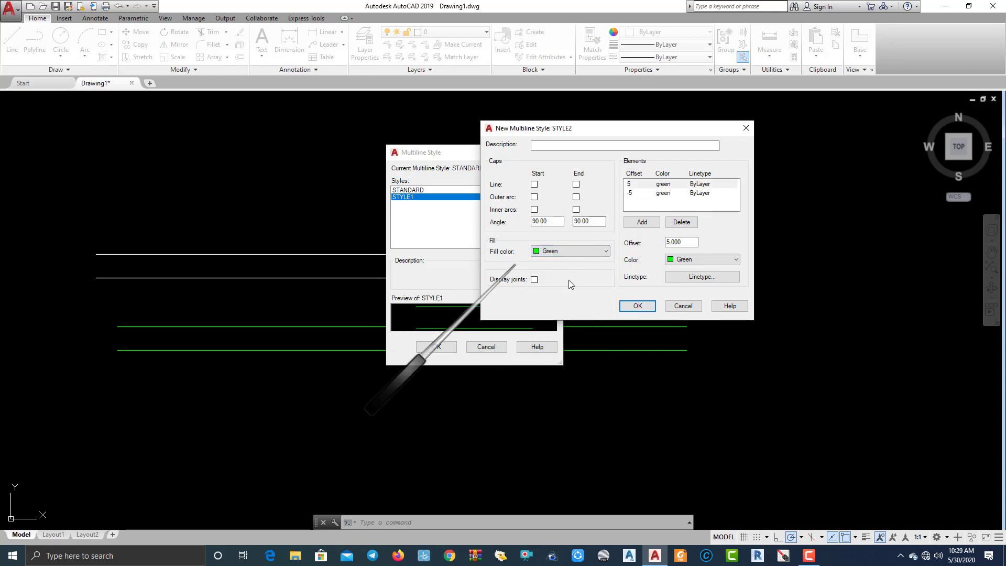
{"action": "left_click", "coordinate": [649, 307]}
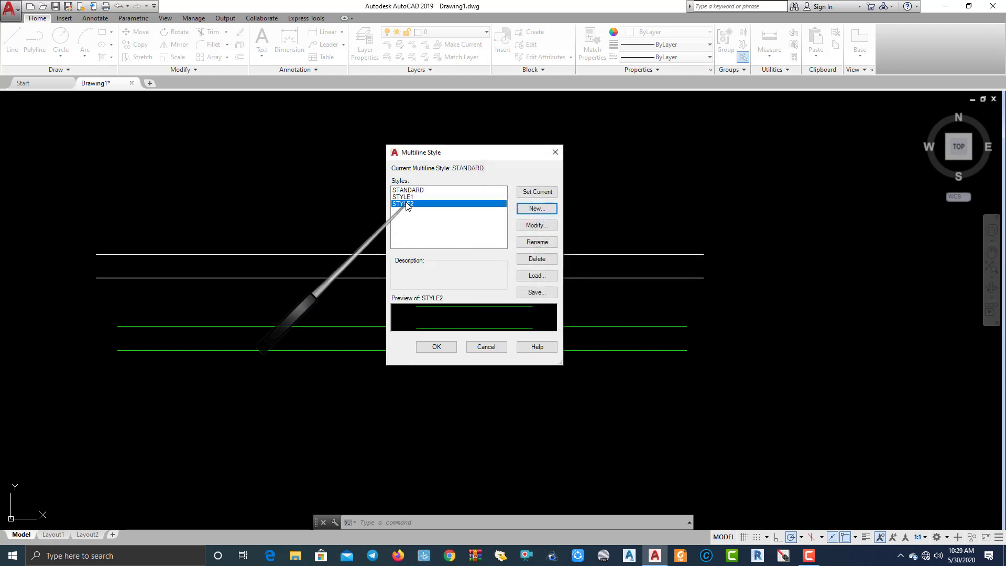
{"action": "left_click", "coordinate": [525, 193]}
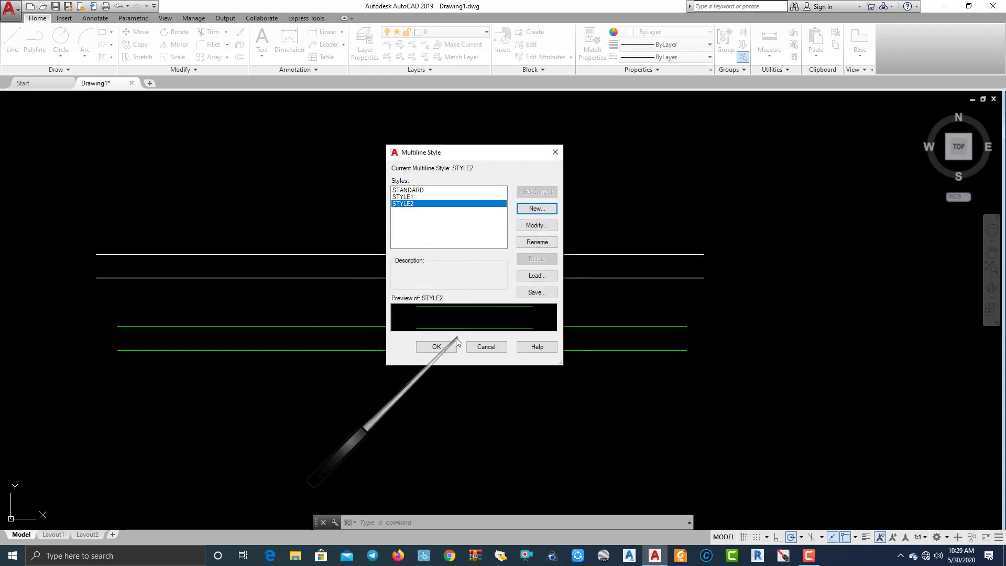
{"action": "left_click", "coordinate": [436, 346]}
{"action": "scroll", "coordinate": [338, 241], "scroll_direction": "down", "scroll_amount": 4}
Draw a solid green STYLE2 multiline at scale 1 across the space above the wall lines.
{"action": "type", "text": "m"}
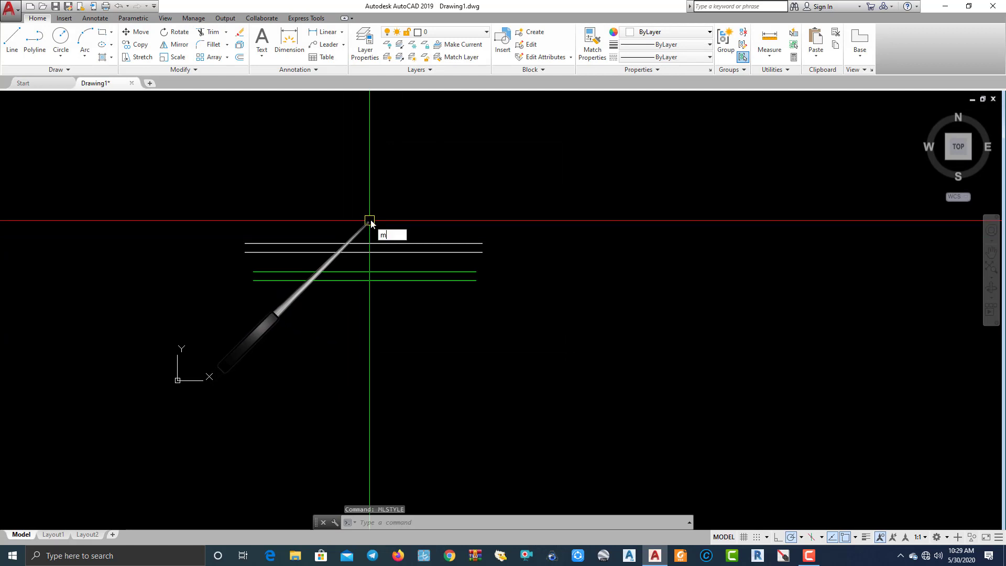
{"action": "key", "text": "Return"}
{"action": "type", "text": "s"}
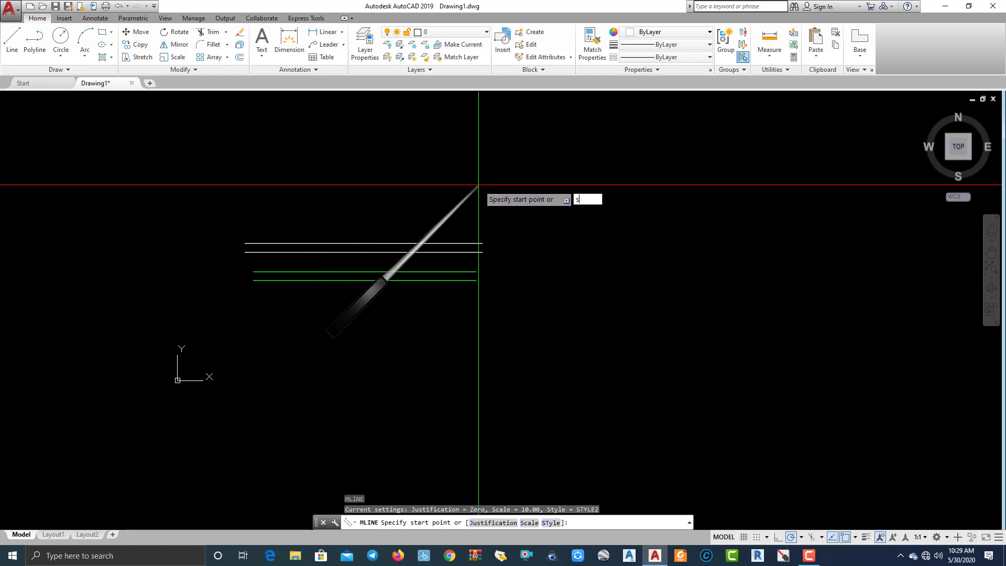
{"action": "key", "text": "Return"}
{"action": "key", "text": "Return"}
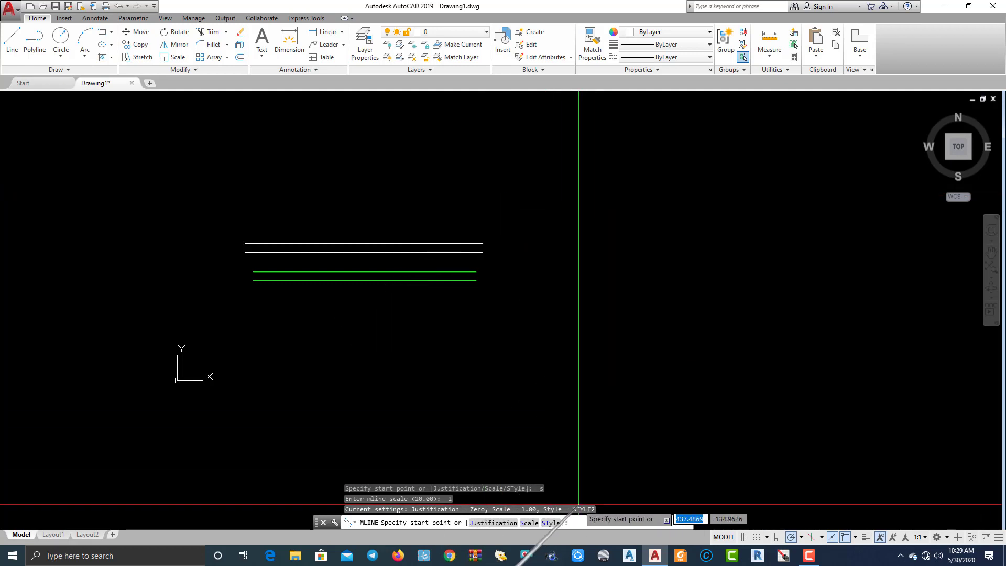
{"action": "middle_click_drag", "start_coordinate": [535, 318], "coordinate": [518, 400]}
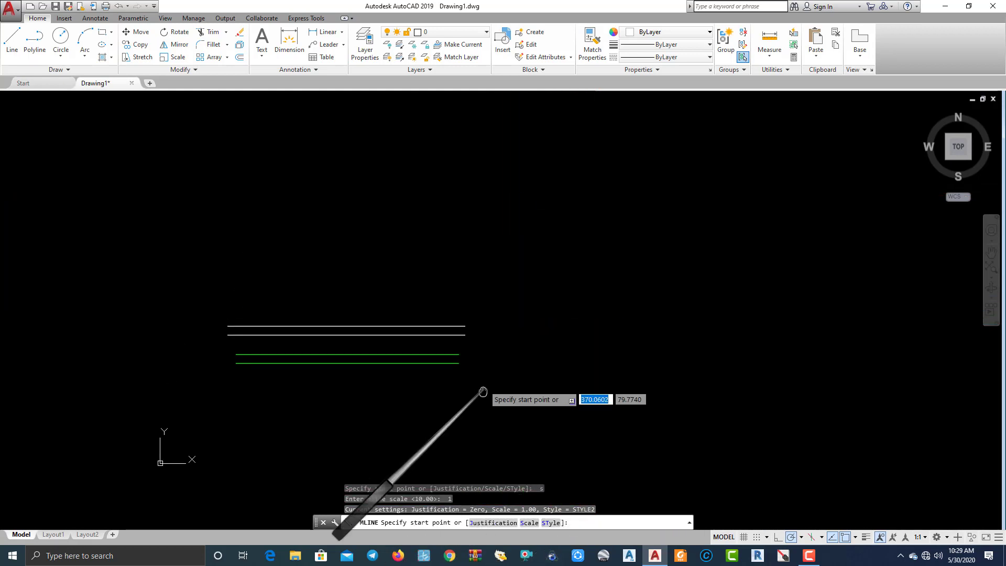
{"action": "left_click", "coordinate": [245, 276]}
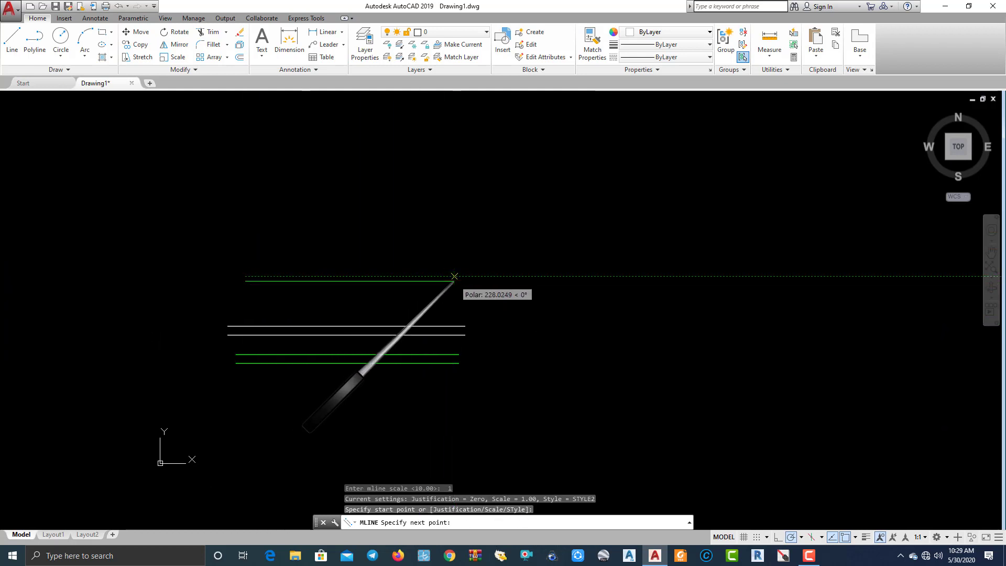
{"action": "left_click", "coordinate": [455, 276]}
{"action": "key", "text": "Return"}
Select the white double-line multiline pair.
{"action": "scroll", "coordinate": [384, 303], "scroll_direction": "up", "scroll_amount": 2}
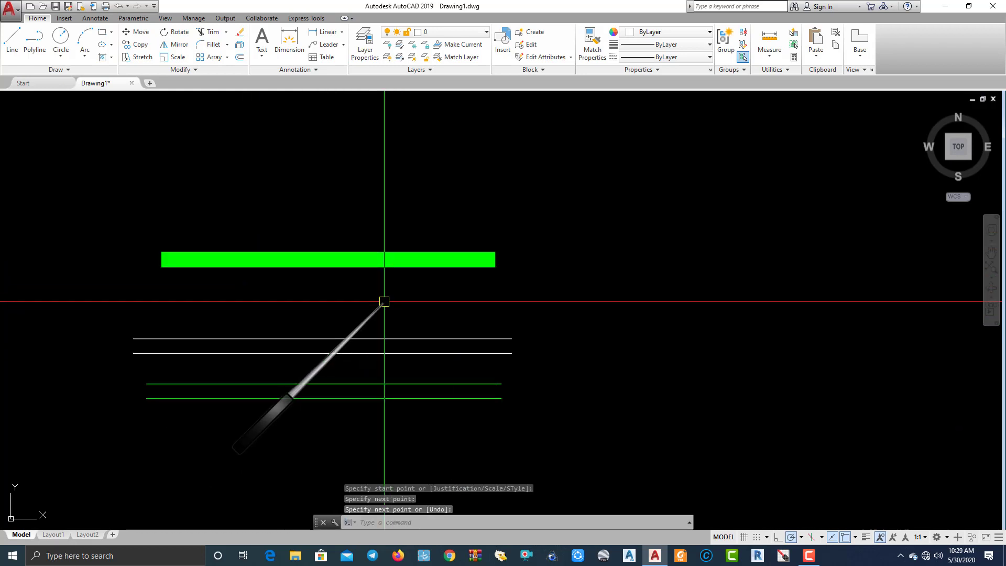
{"action": "left_click", "coordinate": [533, 342]}
{"action": "left_click", "coordinate": [514, 295]}
Move the white double-line pair upward toward the green filled bar.
{"action": "type", "text": "m"}
{"action": "key", "text": "Return"}
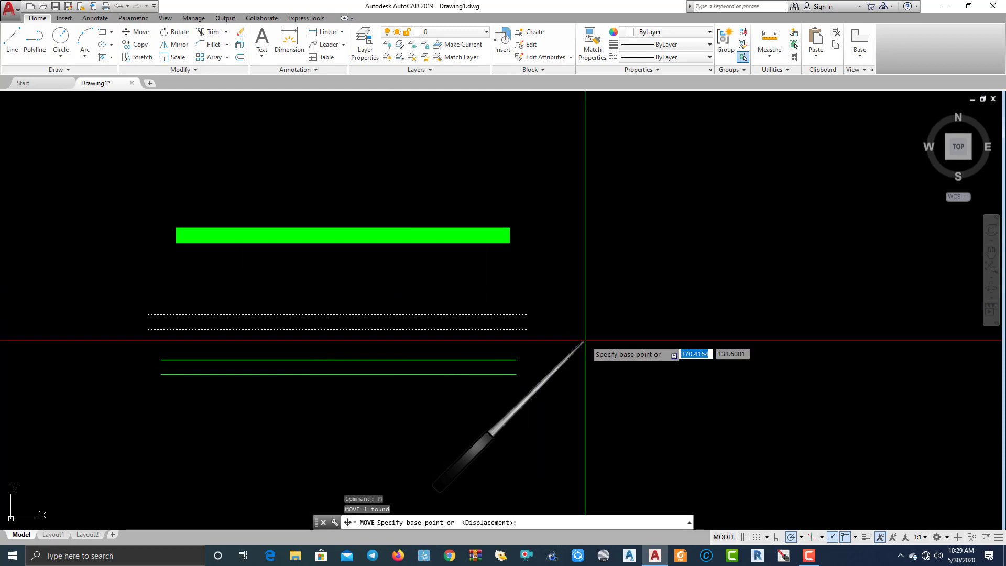
{"action": "left_click", "coordinate": [586, 338]}
{"action": "left_click", "coordinate": [587, 308]}
Move the green double-line pair up to sit just below the white pair.
{"action": "left_click", "coordinate": [534, 402]}
{"action": "left_click", "coordinate": [473, 325]}
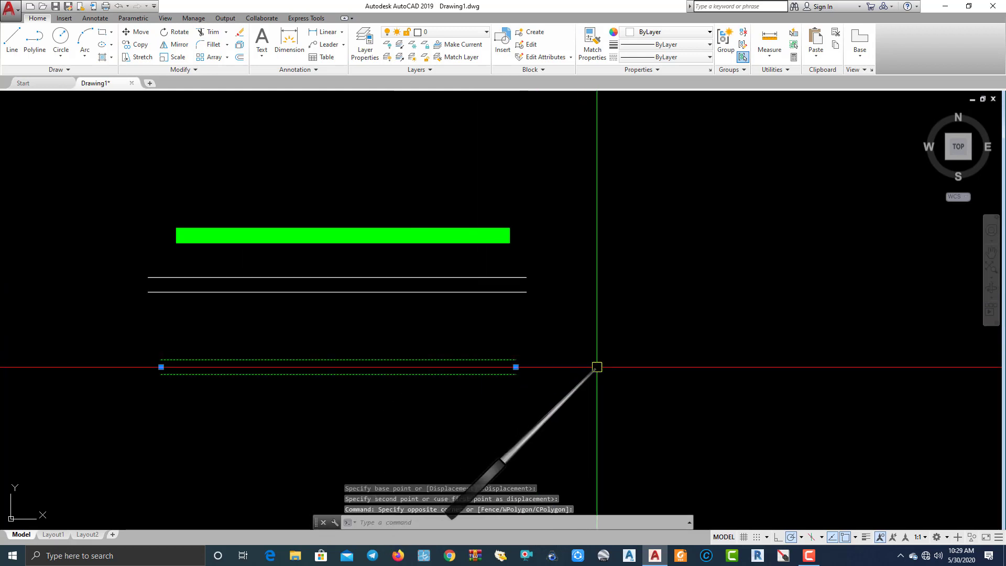
{"action": "type", "text": "m"}
{"action": "key", "text": "Return"}
{"action": "left_click", "coordinate": [630, 361]}
{"action": "left_click", "coordinate": [631, 319]}
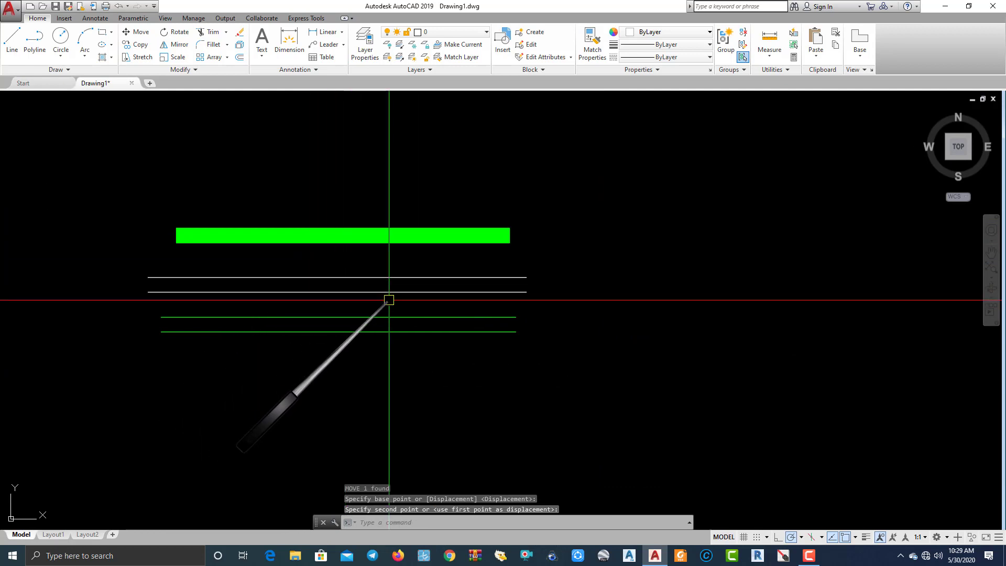
{"action": "scroll", "coordinate": [389, 297], "scroll_direction": "up", "scroll_amount": 2}
{"action": "middle_click_drag", "start_coordinate": [449, 309], "coordinate": [431, 340]}
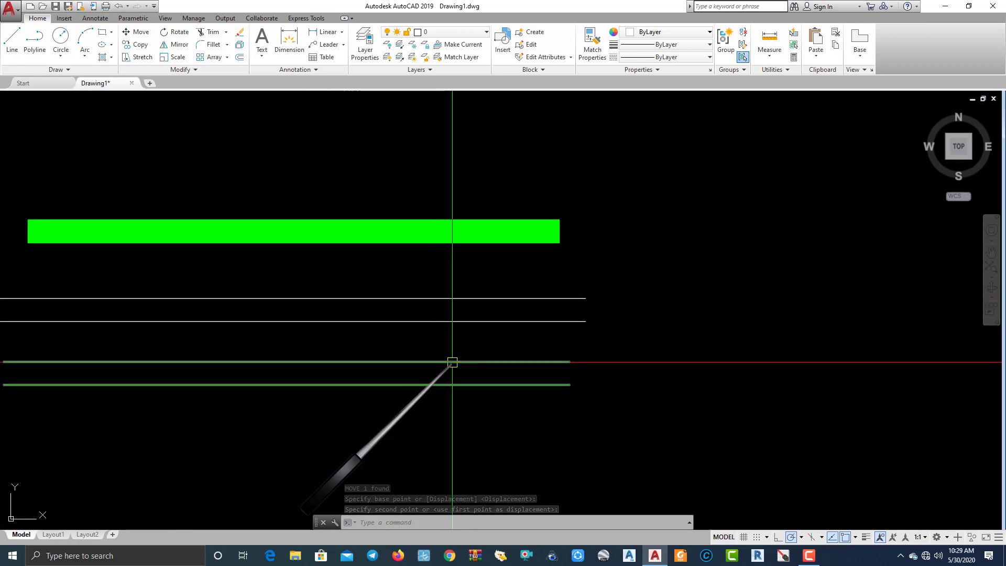
{"action": "middle_click_drag", "start_coordinate": [504, 374], "coordinate": [543, 382]}
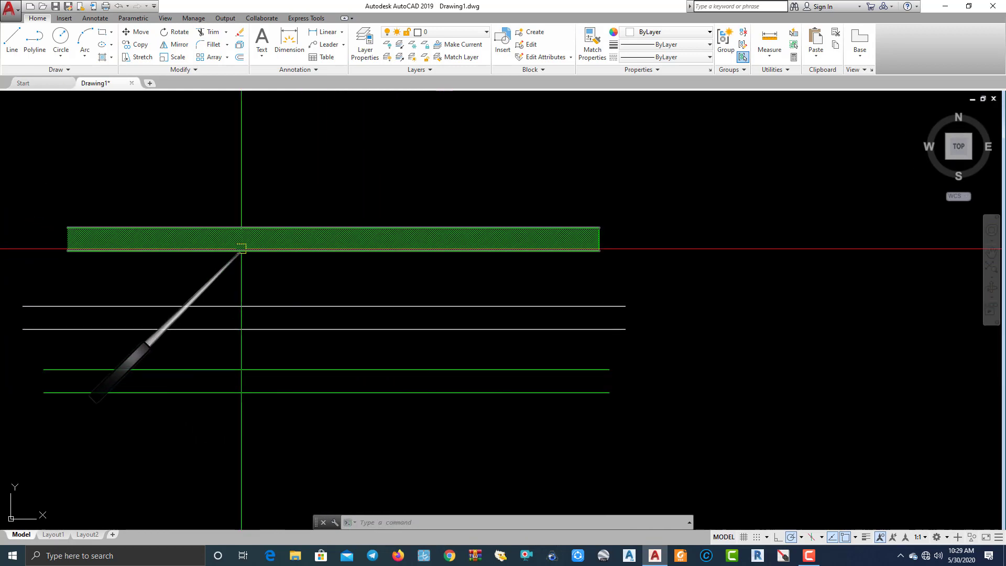